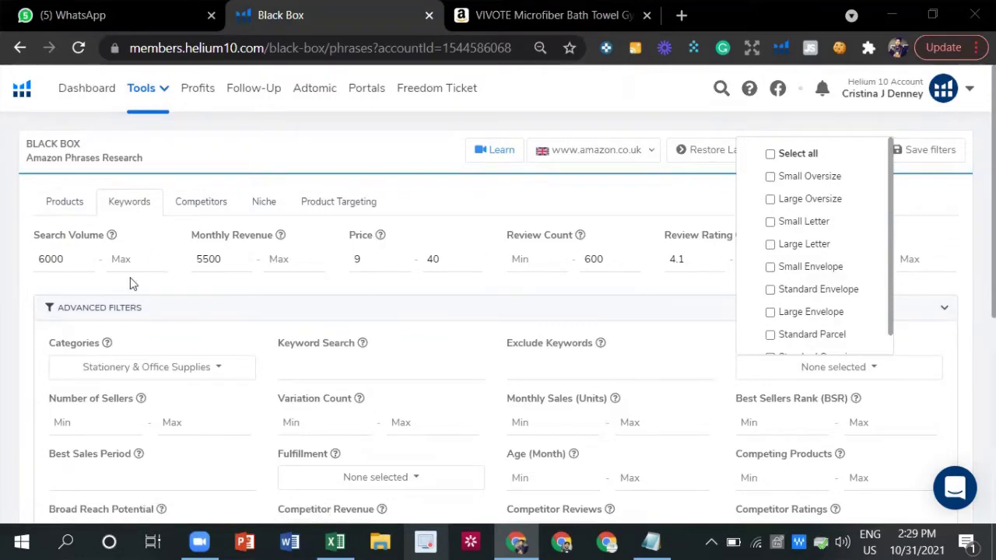
Set the shipping size tier filter to Small Oversize and Large Oversize.
left_click(739, 281)
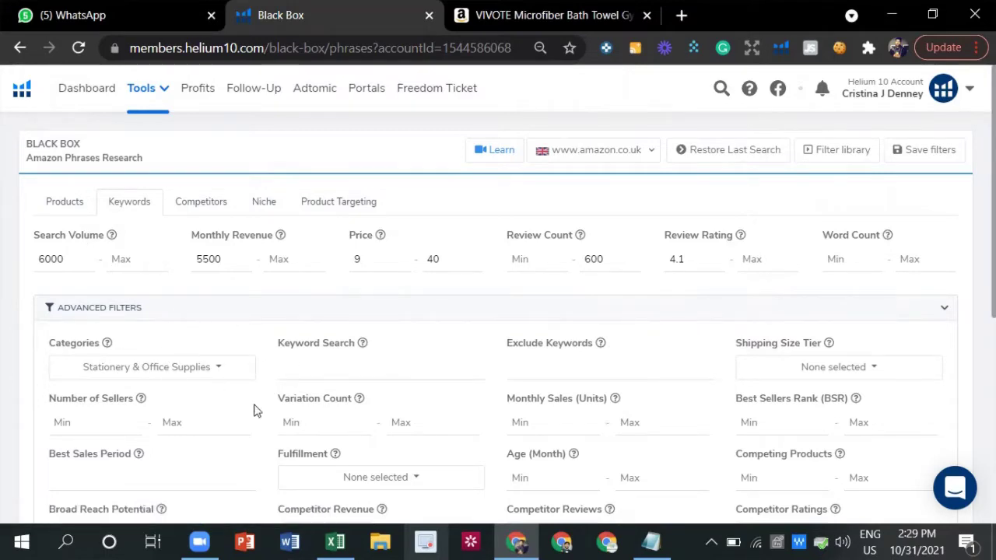
left_click(774, 372)
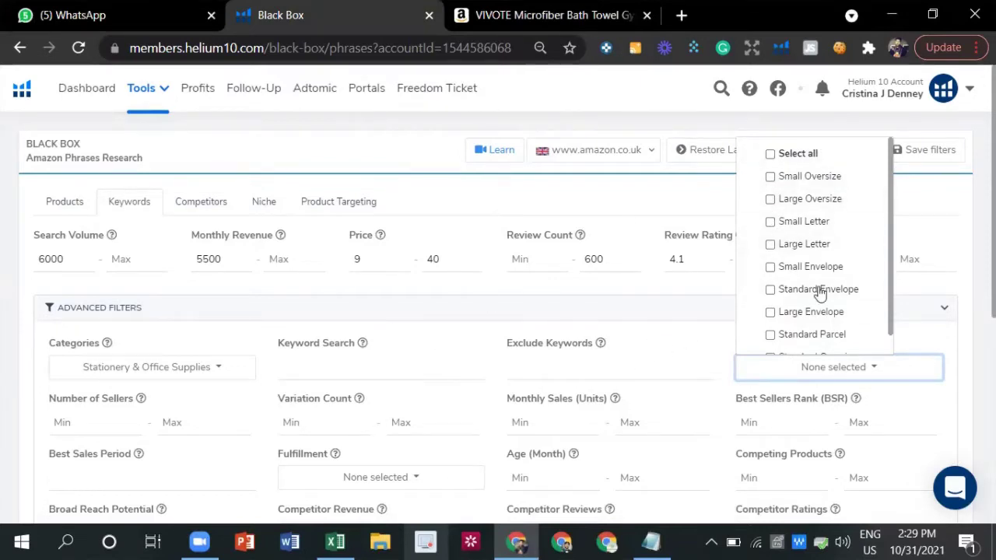
left_click(804, 178)
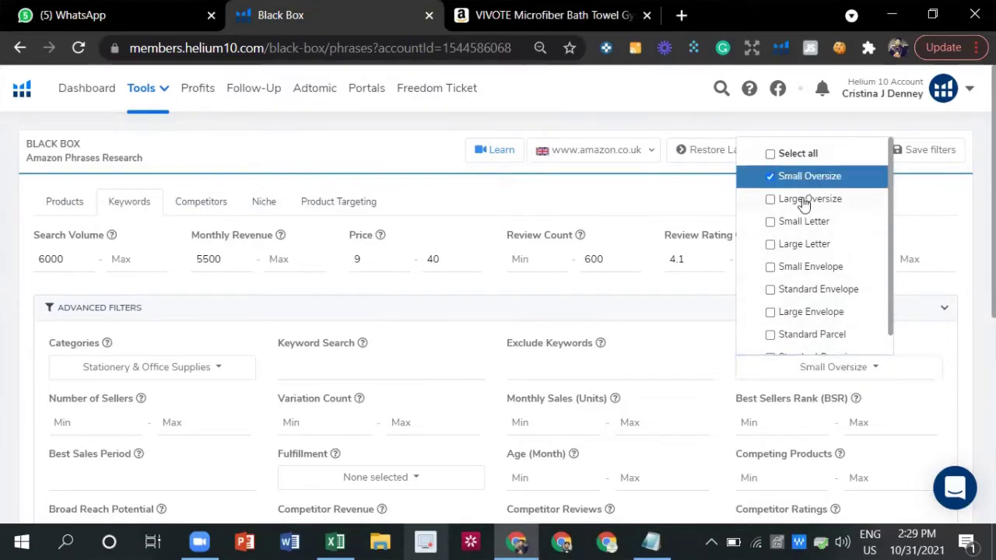
left_click(805, 200)
left_click(672, 311)
scroll(233, 327, "down", 1)
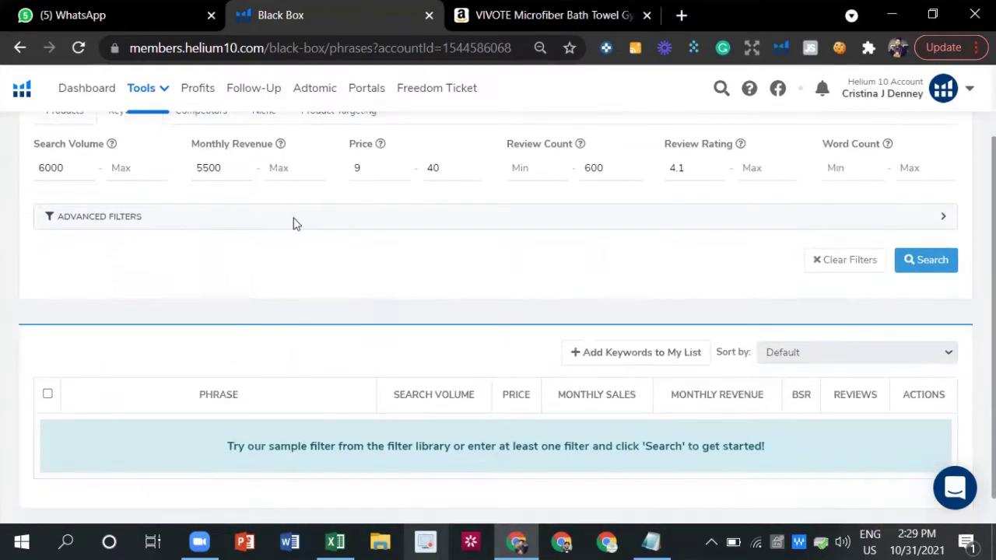
In the advanced filters, set the maximum number of sellers to 3 and the maximum variation count to 3.
left_click(293, 220)
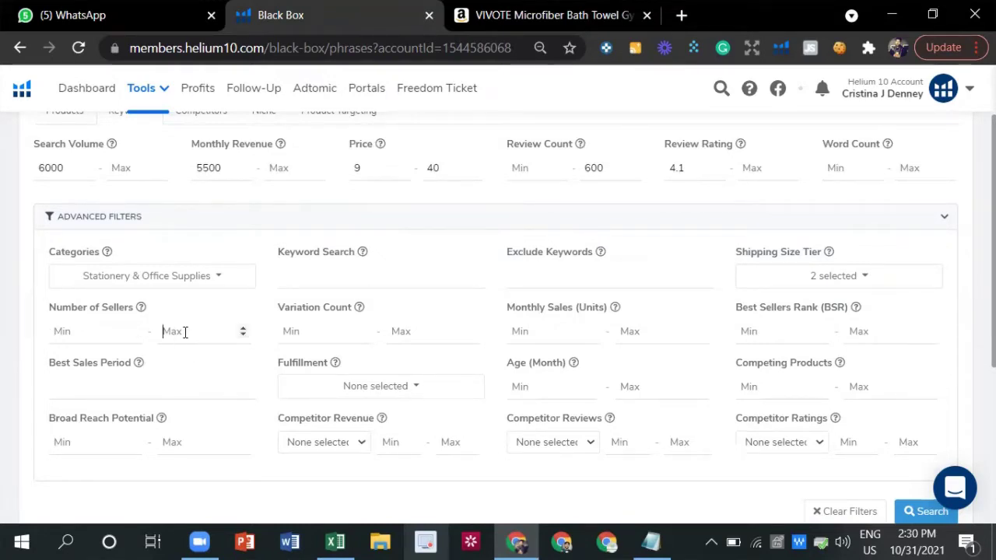
type("3")
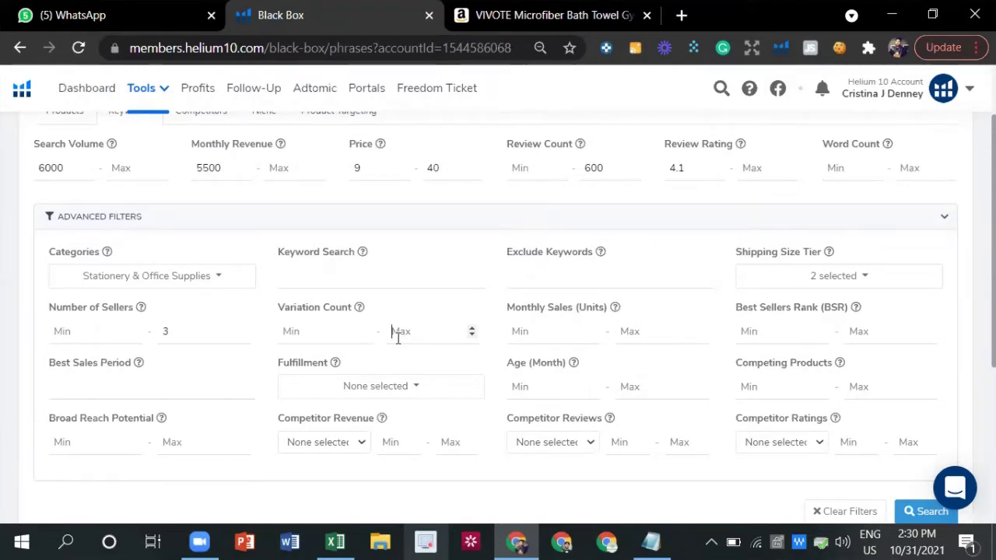
type("3")
Set the minimum monthly sales to 250 units and the maximum best sellers rank to 26000.
left_click(555, 330)
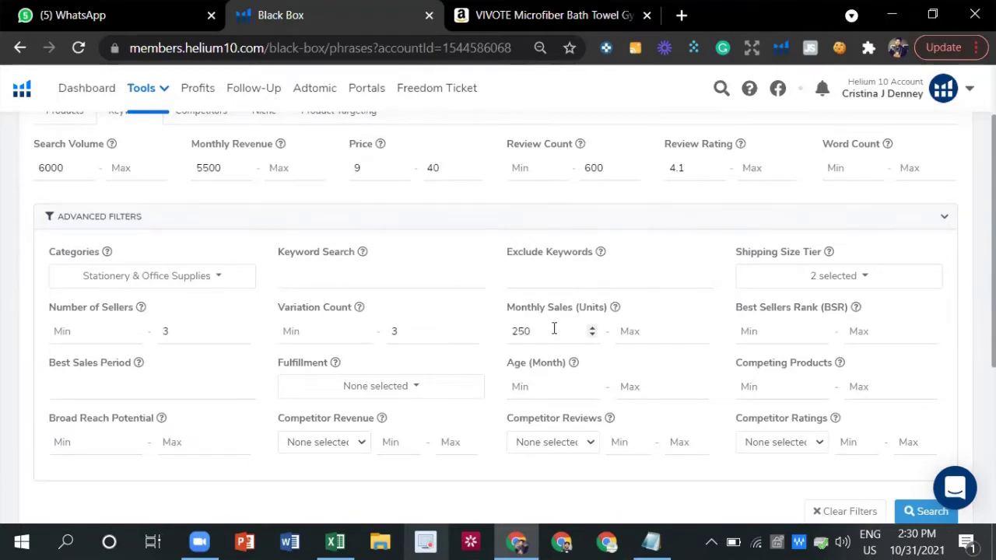
left_click(856, 333)
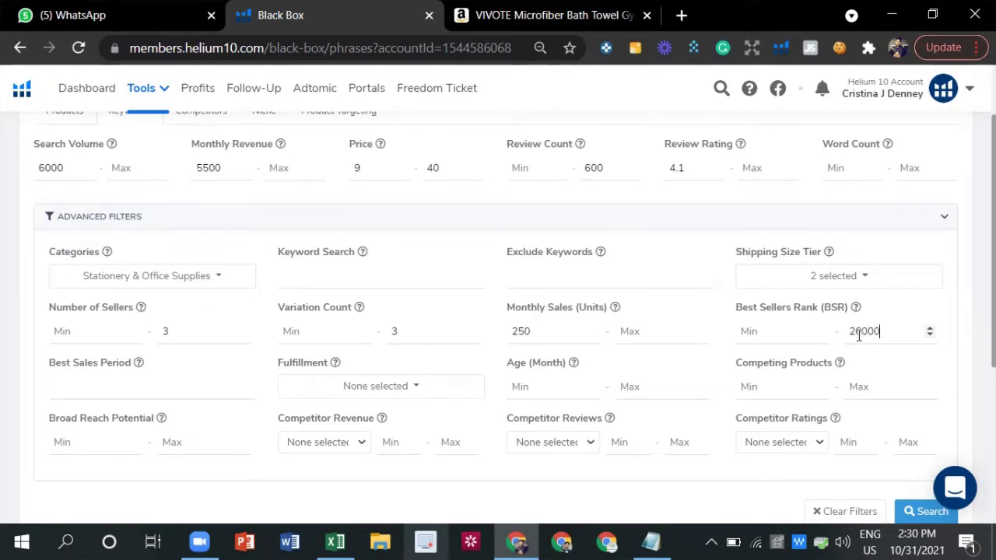
Set the fulfillment filter to FBA and FBM.
left_click(389, 389)
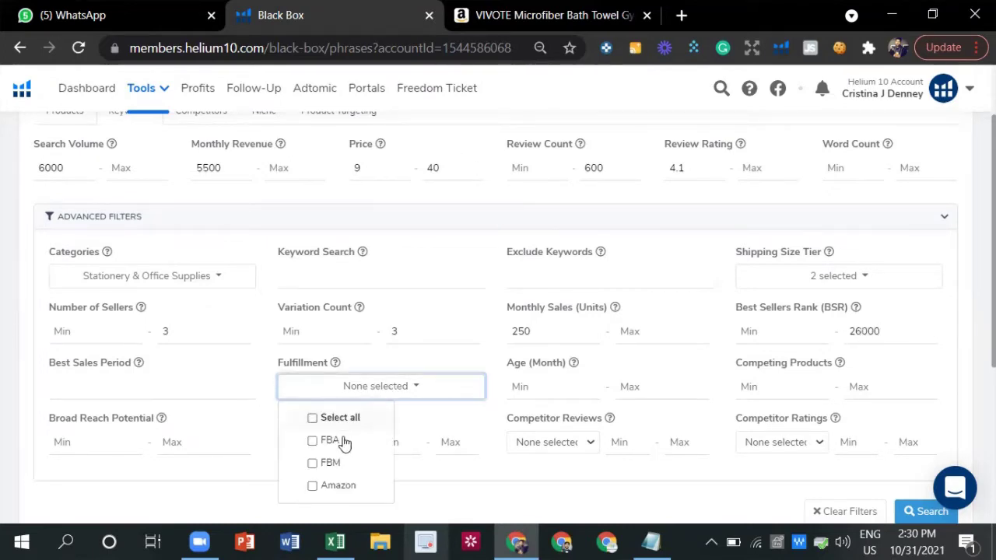
left_click(343, 440)
left_click(349, 462)
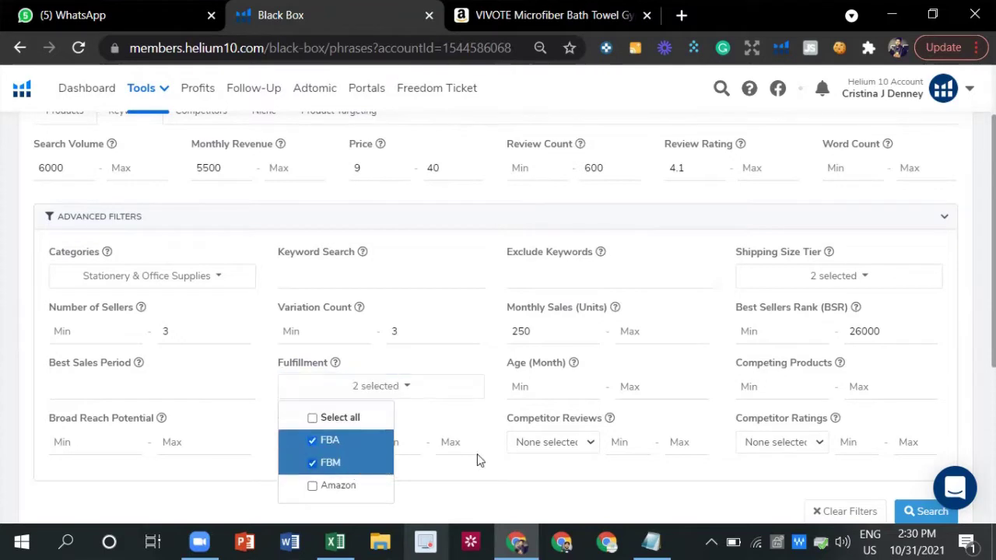
Enter 12 as the maximum age in months and move that value to the minimum age instead.
left_click(652, 386)
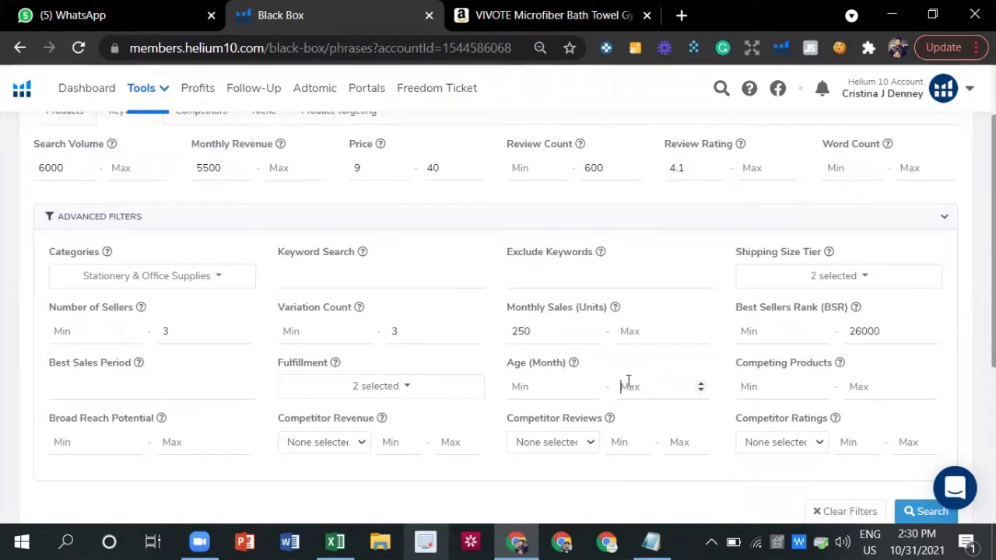
type("12")
left_click_drag(642, 387, 619, 388)
right_click(622, 386)
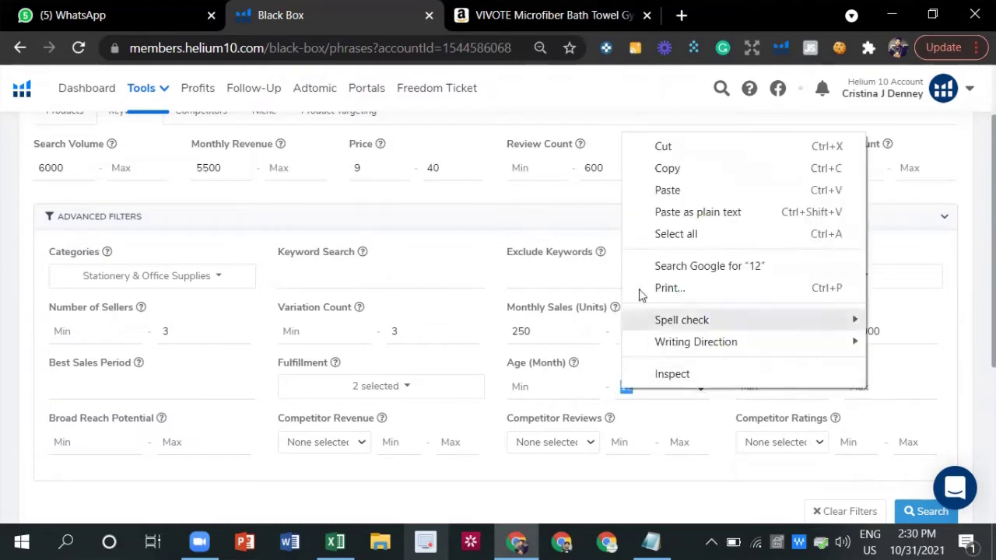
left_click(661, 148)
left_click(570, 384)
right_click(566, 387)
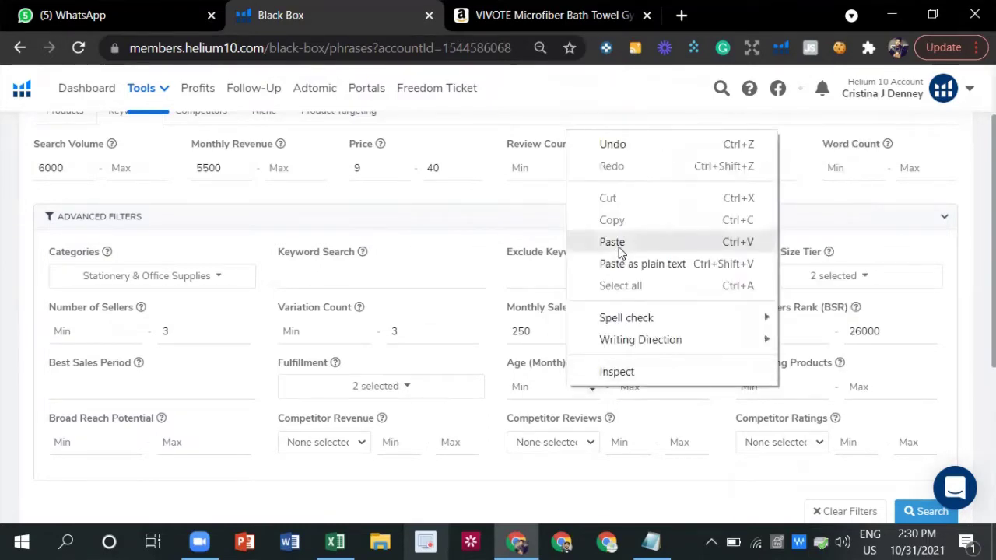
left_click(618, 240)
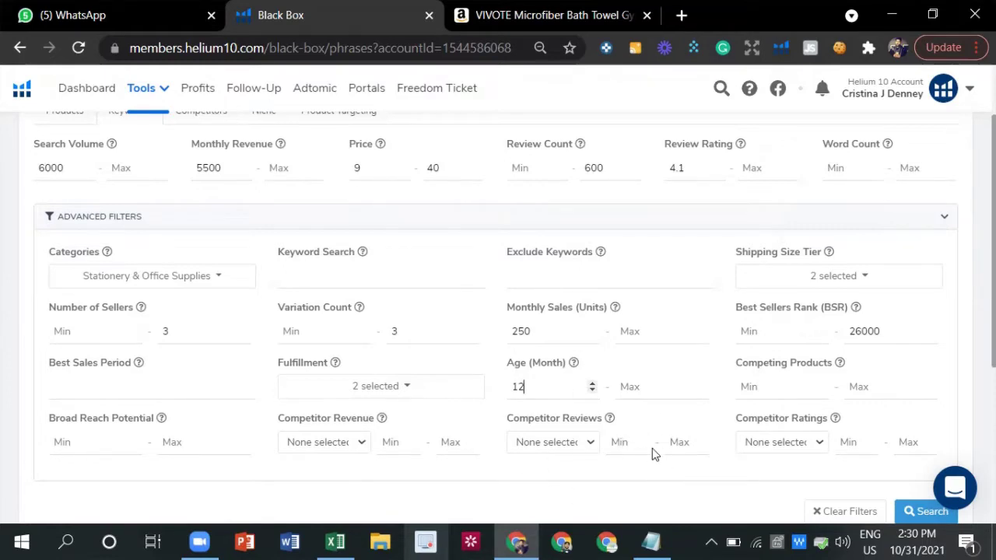
Copy the maximum review count of 600 into the maximum for competitor reviews.
scroll(616, 310, "up", 1)
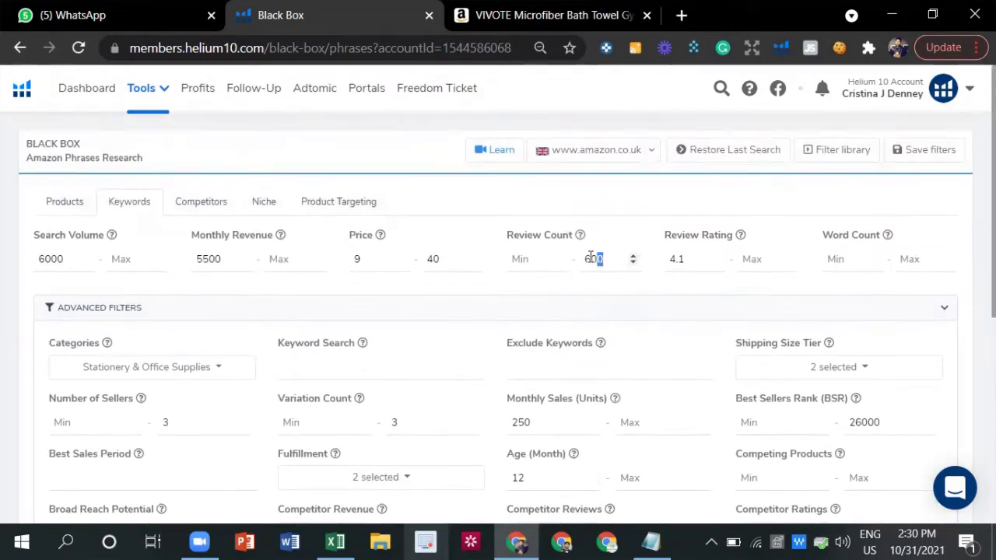
left_click_drag(576, 259, 611, 264)
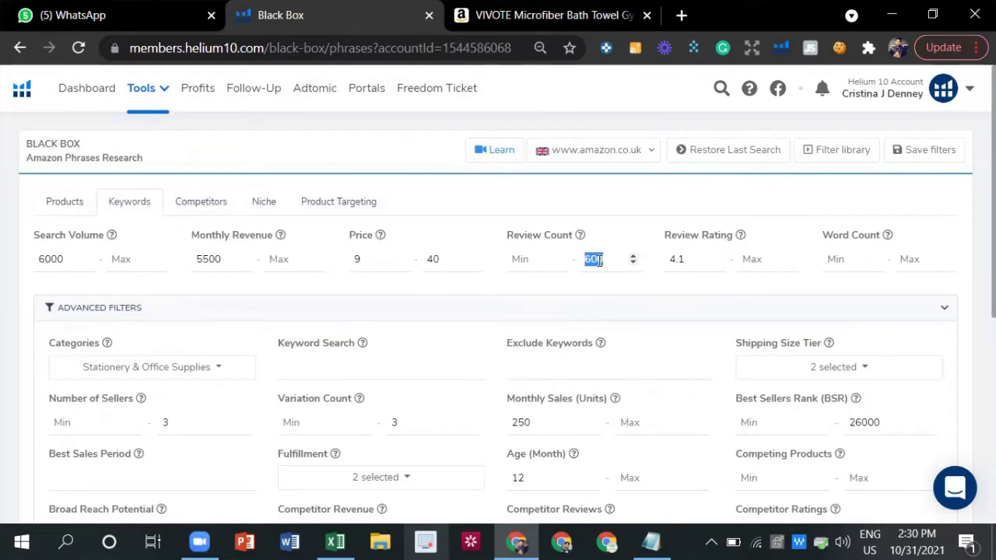
right_click(600, 262)
left_click(627, 295)
scroll(638, 257, "down", 3)
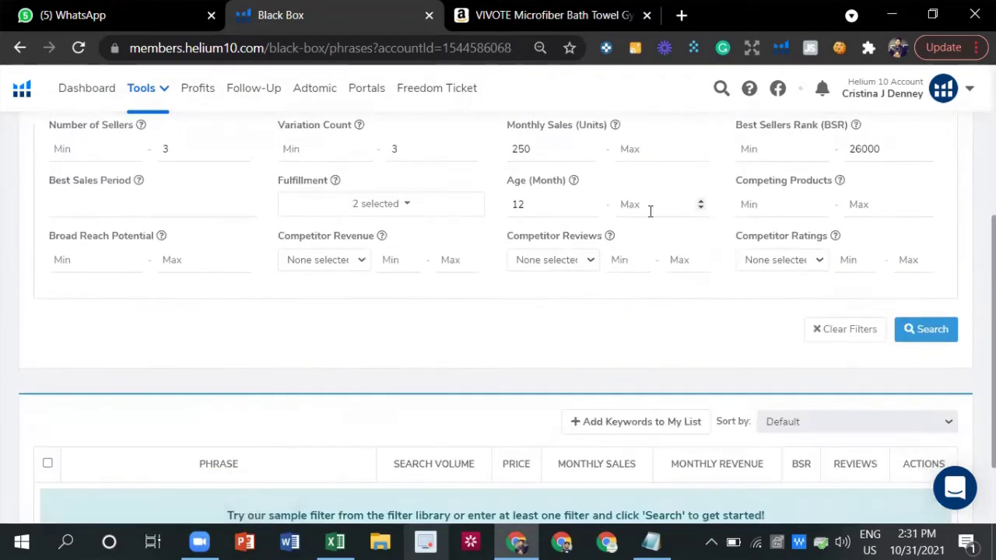
right_click(671, 260)
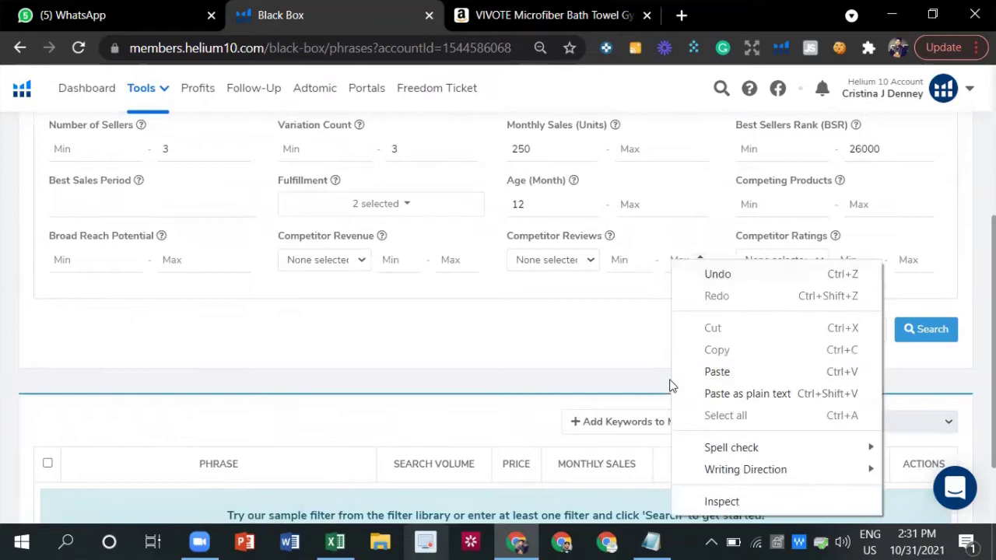
left_click(711, 371)
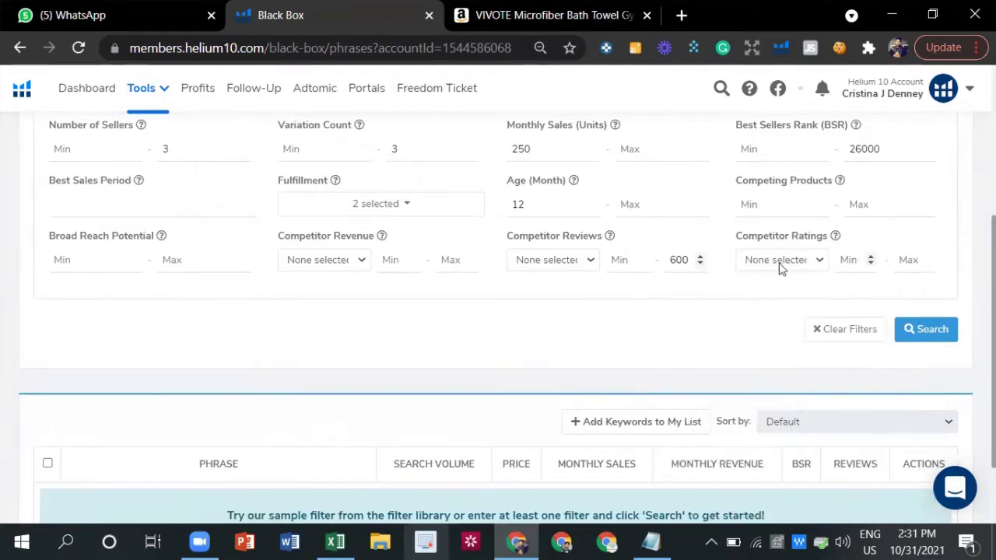
Check the filter values and run the keyword search.
scroll(411, 350, "up", 4)
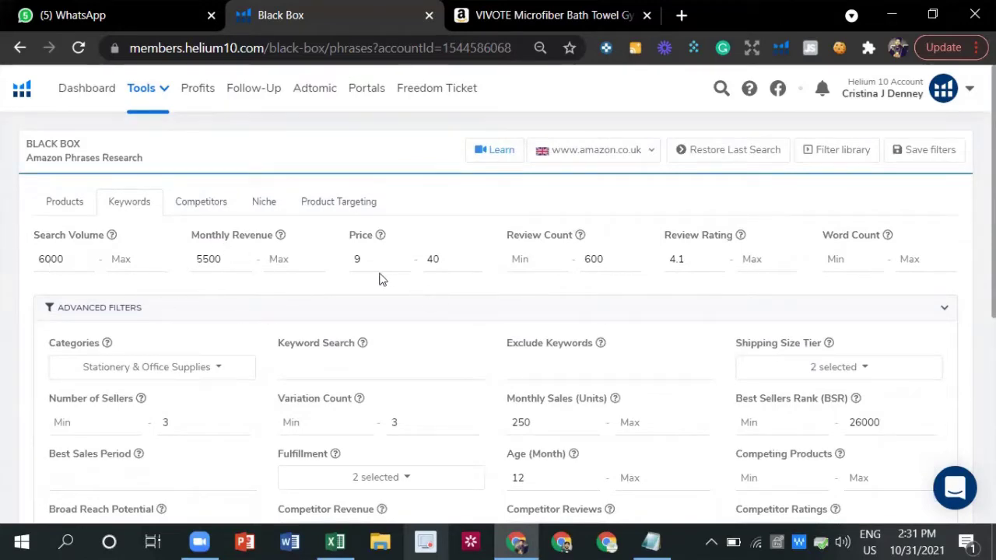
scroll(553, 381, "down", 2)
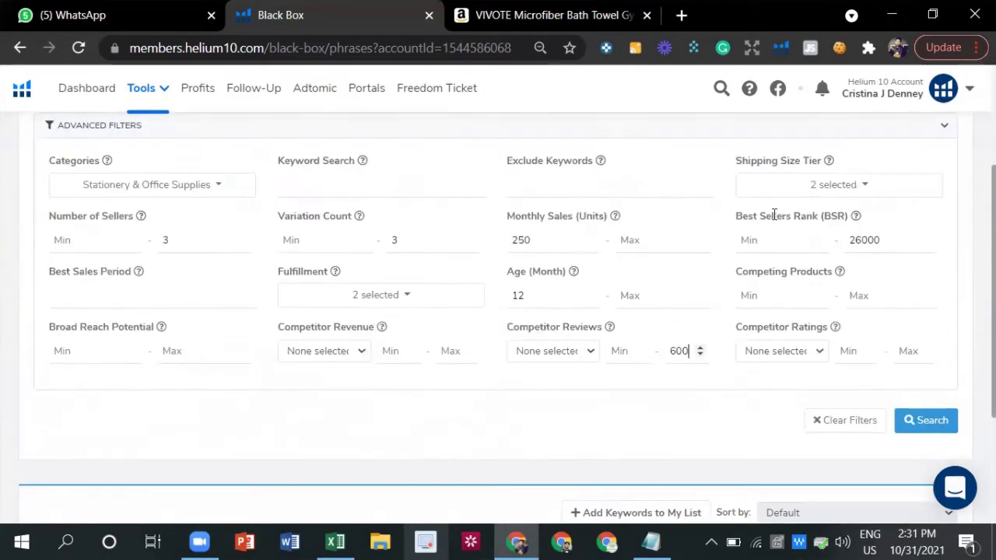
scroll(140, 167, "up", 2)
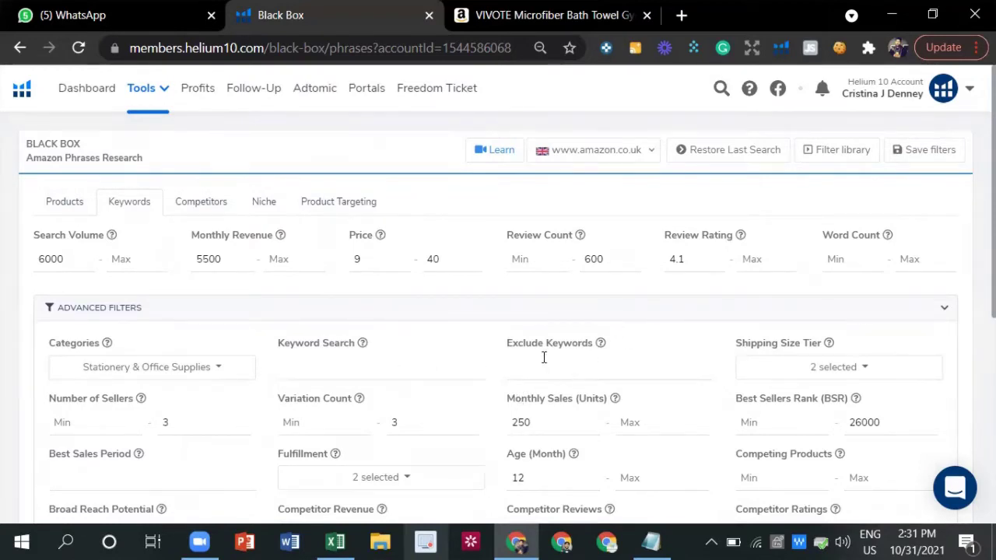
scroll(564, 367, "down", 3)
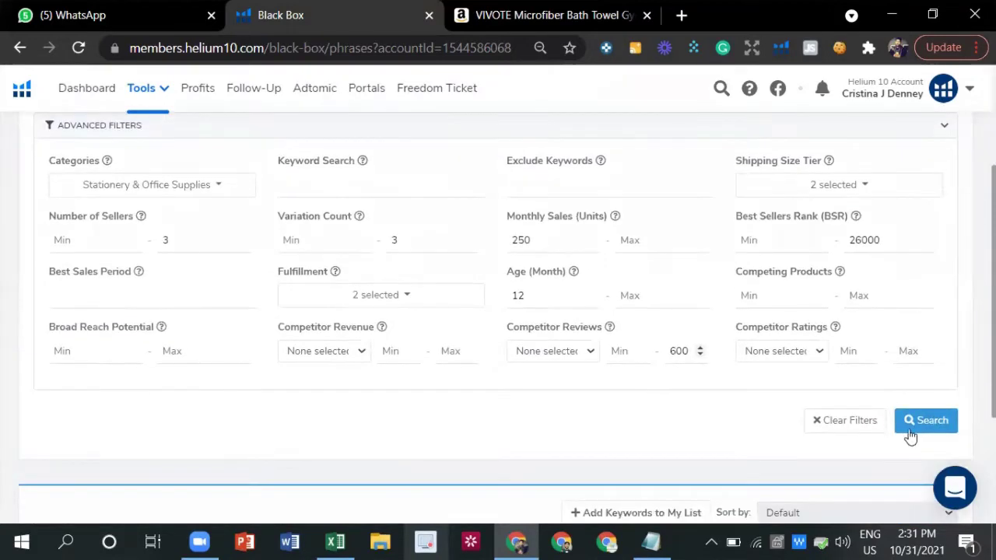
left_click(911, 426)
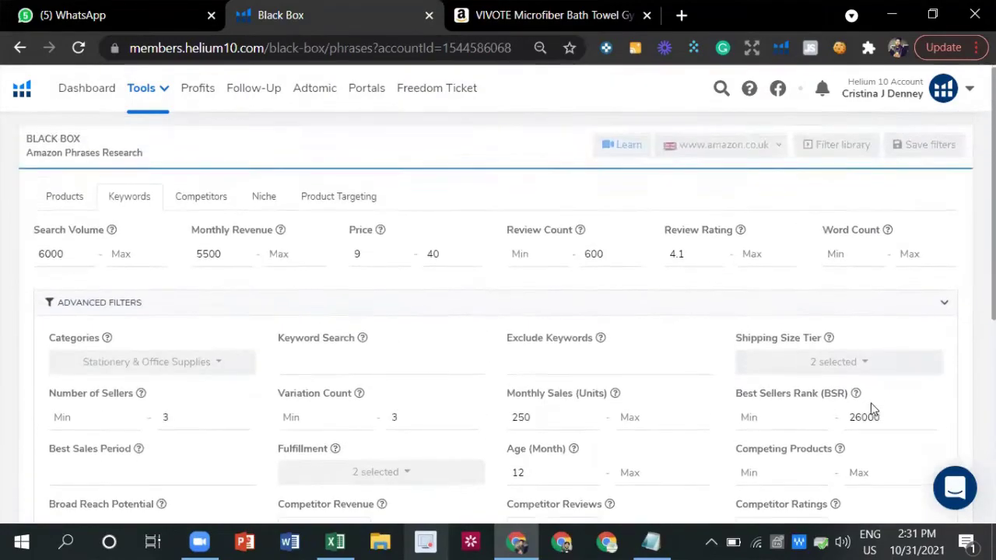
Examine the phrases found, with their category, size tier, price, sales and review figures, against the filter settings.
scroll(864, 416, "down", 5)
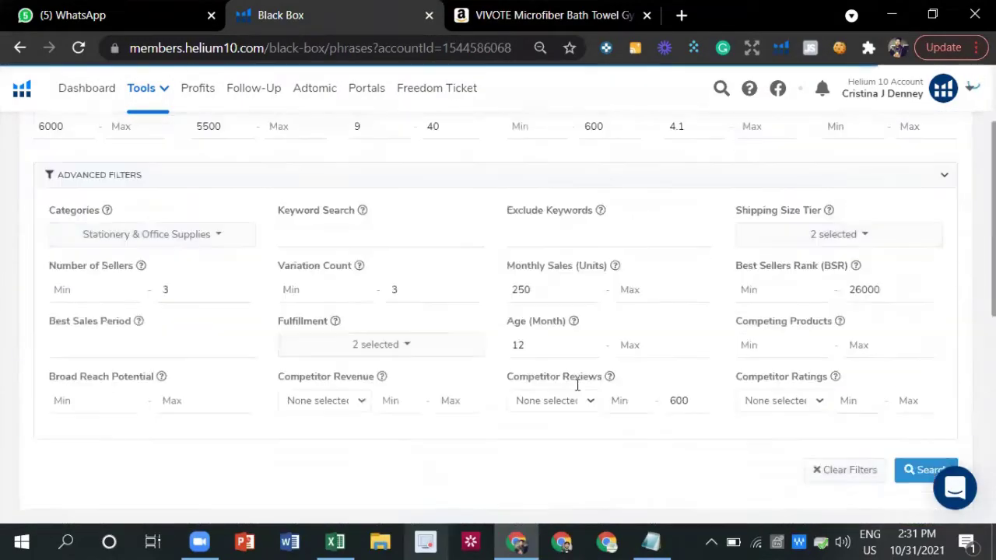
scroll(574, 385, "down", 5)
scroll(214, 357, "up", 2)
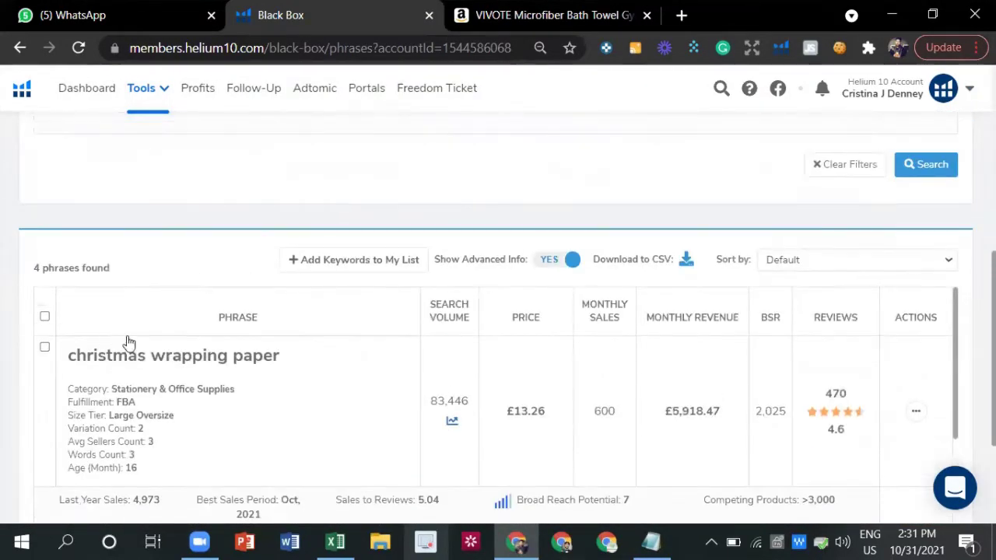
scroll(313, 179, "up", 10)
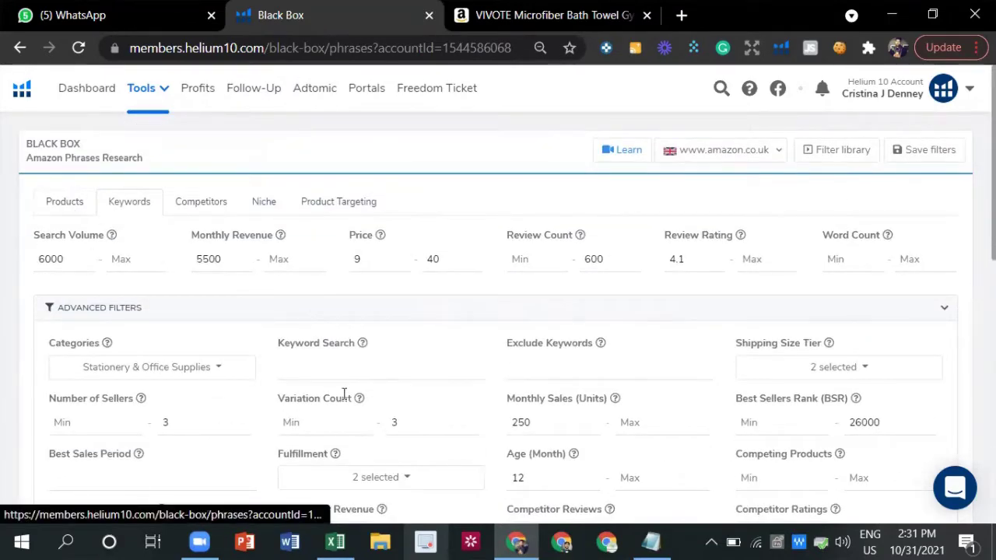
scroll(347, 394, "down", 2)
scroll(342, 389, "down", 3)
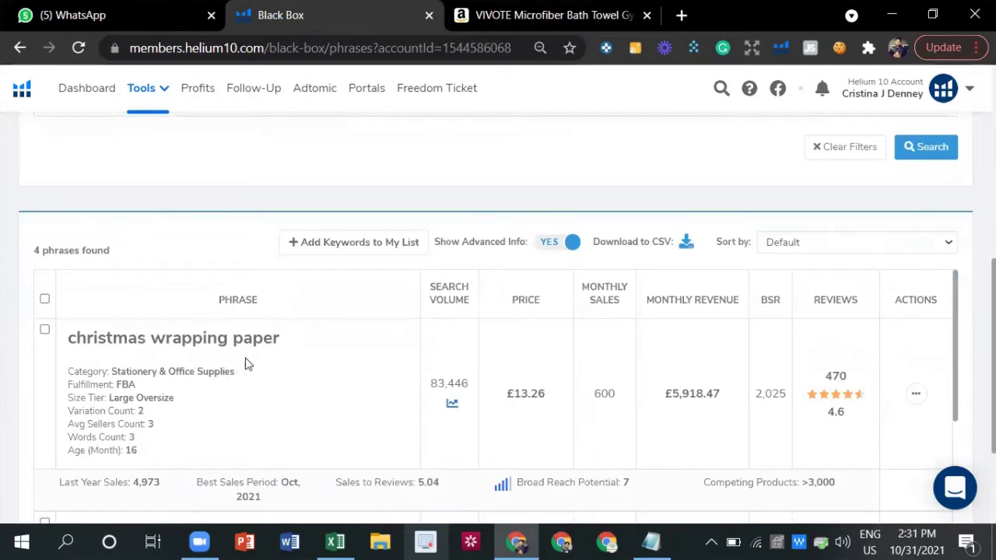
scroll(248, 361, "down", 2)
scroll(274, 392, "down", 1)
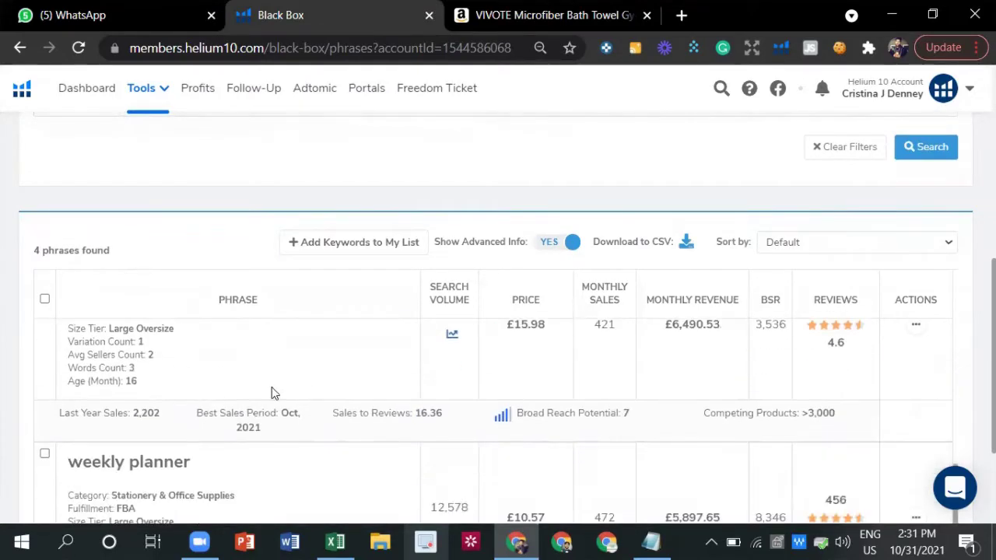
scroll(273, 393, "down", 2)
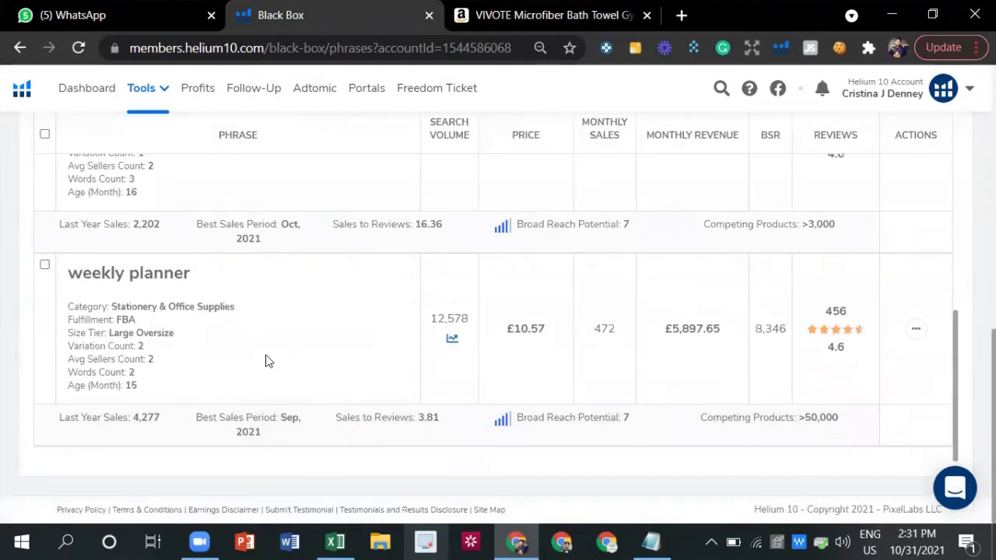
scroll(265, 361, "up", 10)
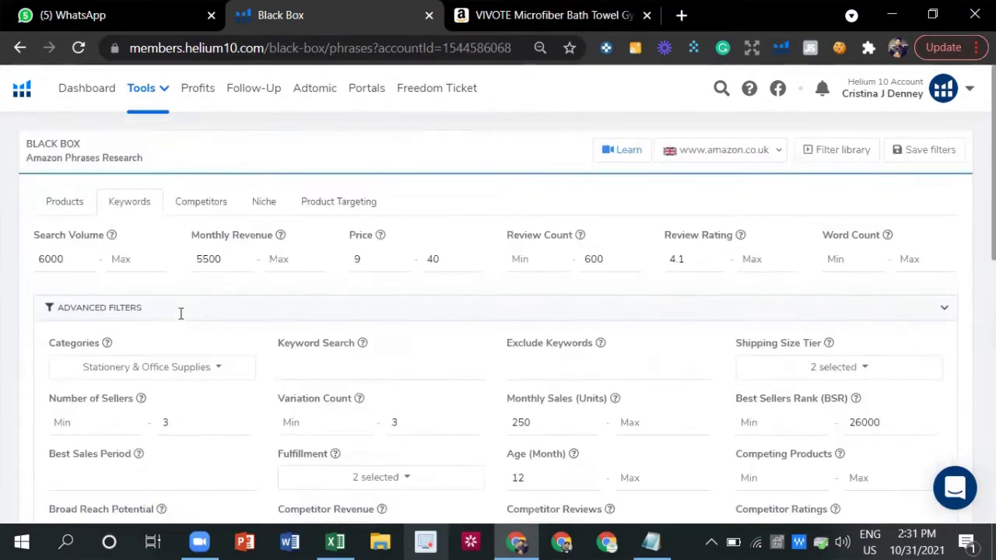
scroll(363, 306, "down", 10)
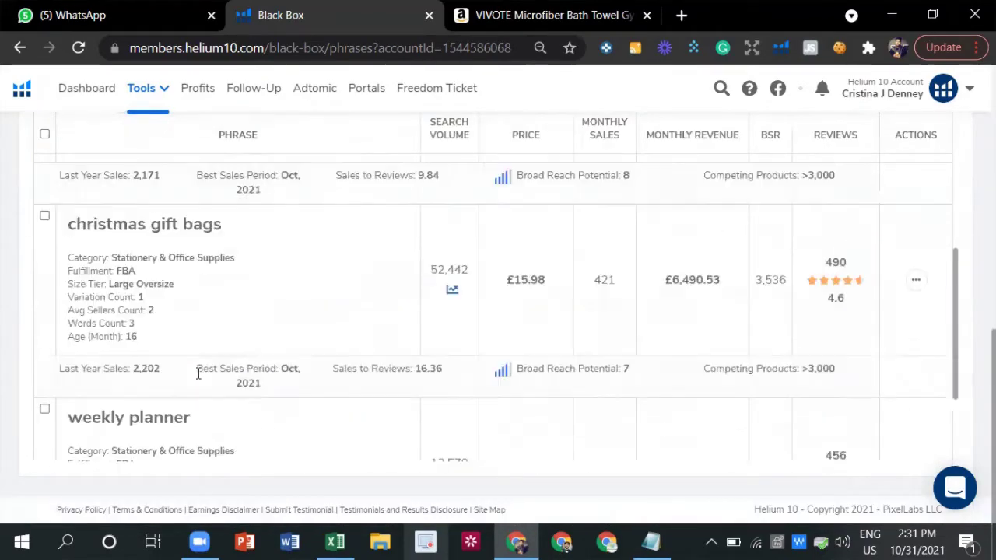
scroll(198, 373, "down", 2)
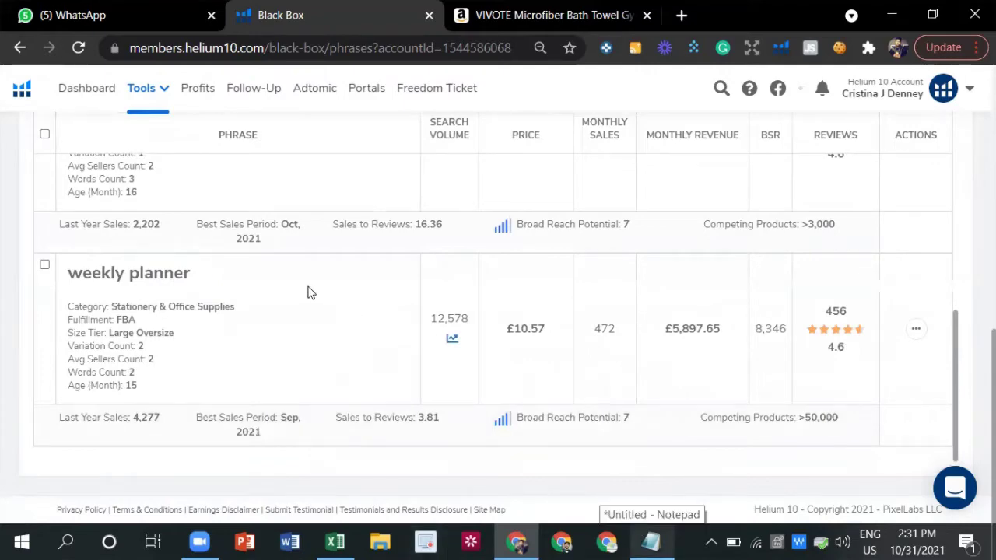
scroll(266, 306, "up", 8)
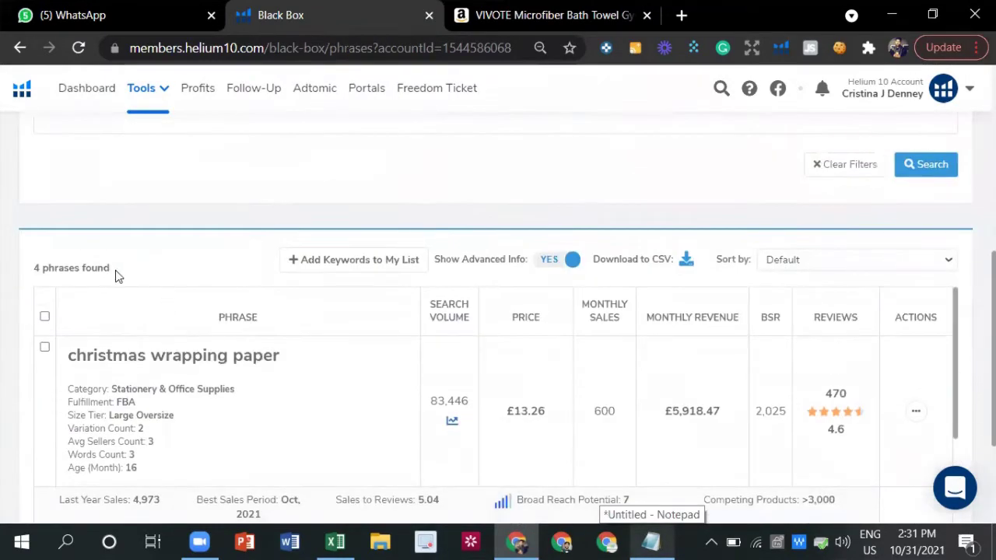
scroll(492, 295, "up", 5)
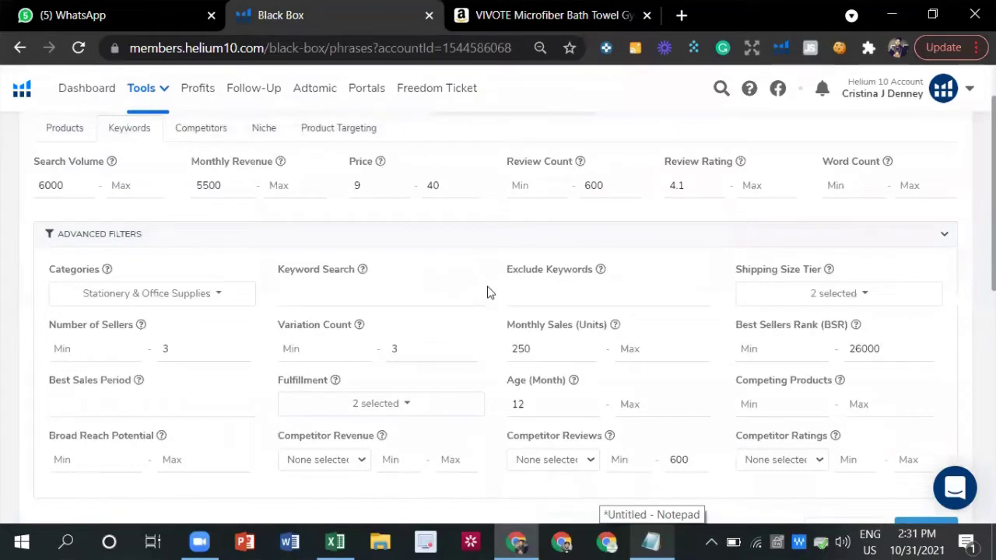
Set the minimum search volume to 5000 and the minimum monthly revenue to 5000.
left_click(46, 191)
key("BackSpace")
type("5")
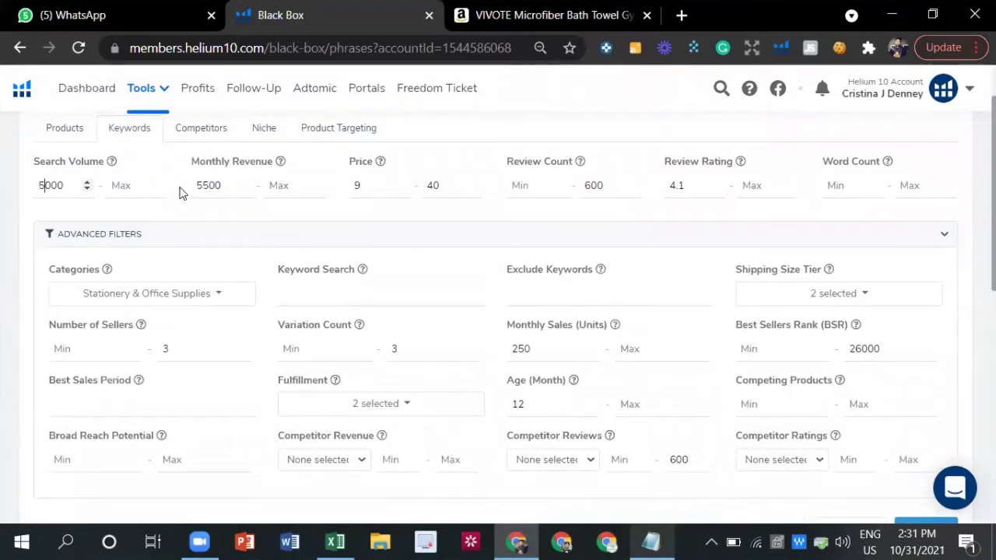
left_click(208, 185)
key("BackSpace")
Set the maximum review count and the maximum for competitor reviews to 800.
left_click_drag(585, 185, 597, 185)
type("8")
scroll(713, 340, "down", 1)
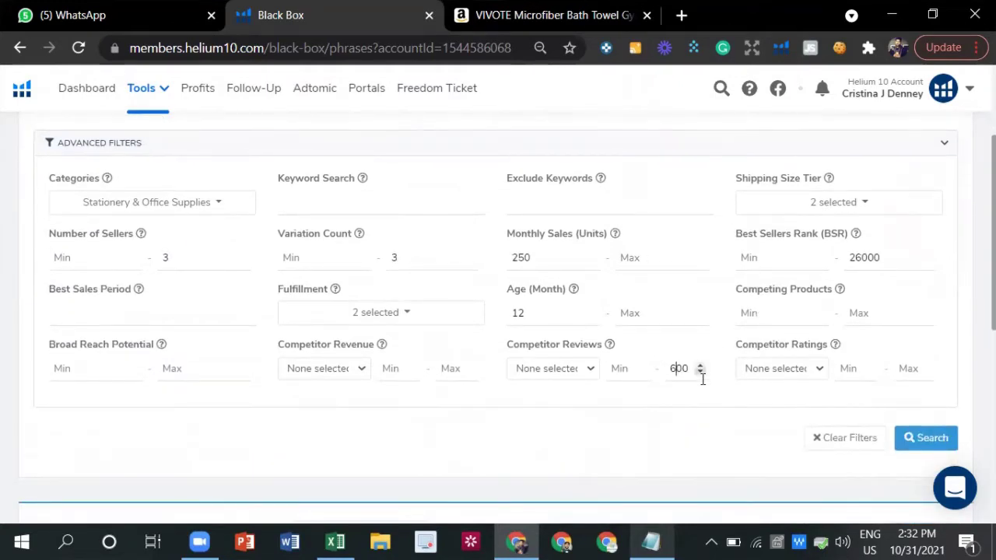
Set the minimum review rating to 4 and rerun the keyword search.
scroll(703, 381, "up", 2)
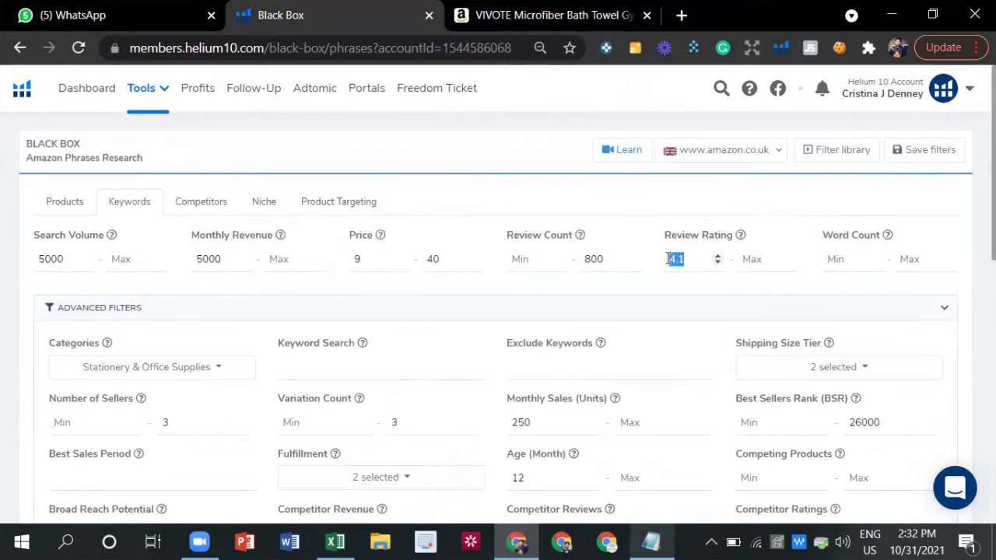
type("4")
scroll(573, 435, "down", 2)
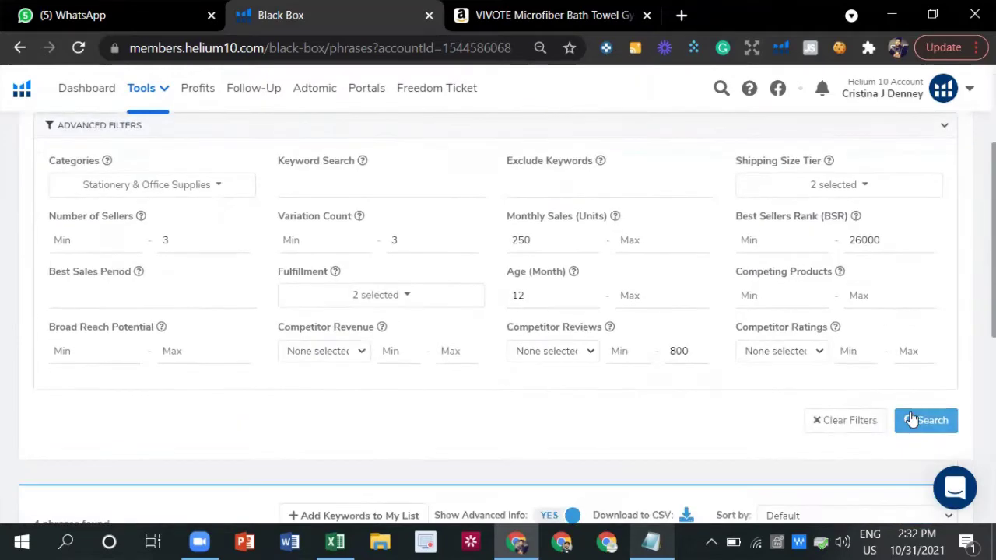
left_click(912, 420)
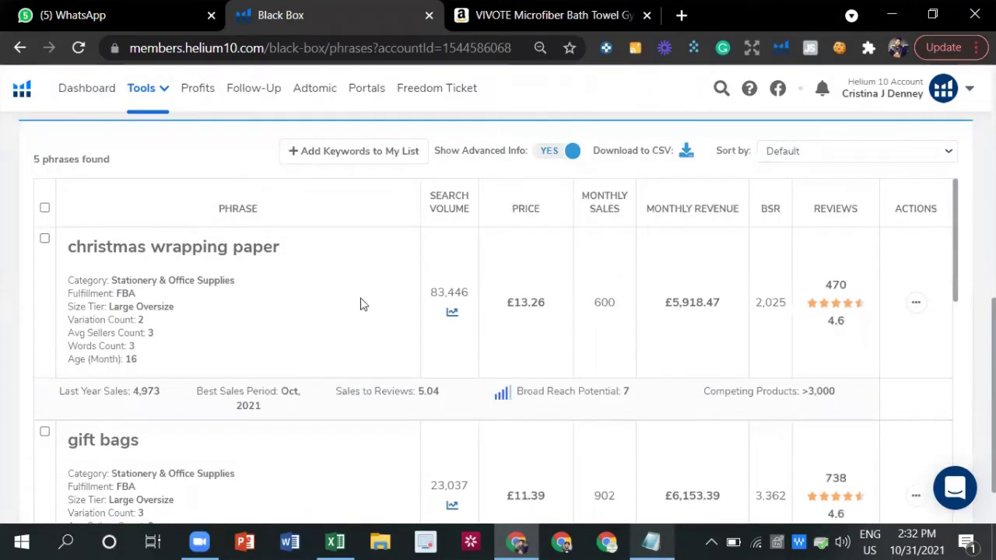
Set the minimum monthly sales to 200 units and run the keyword search again.
scroll(350, 311, "up", 5)
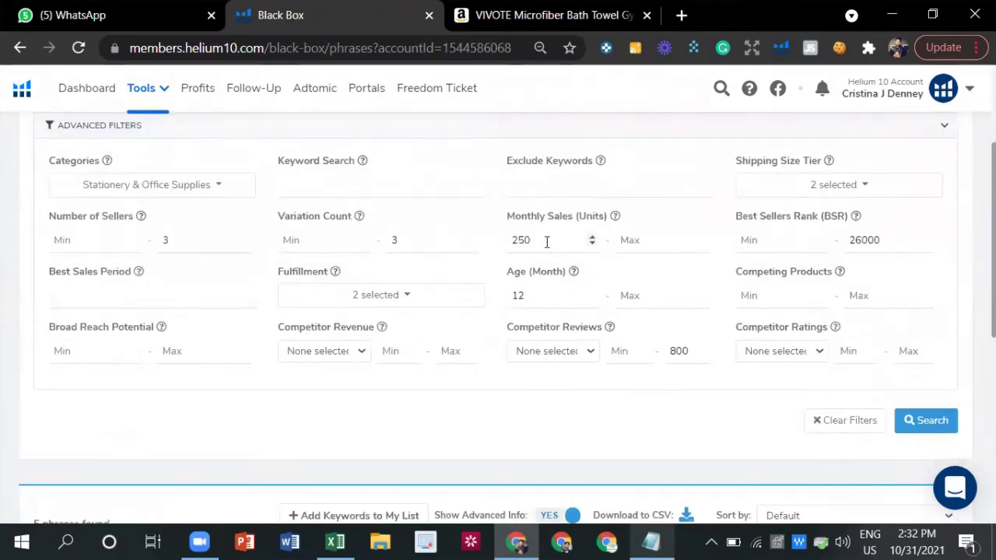
type("00")
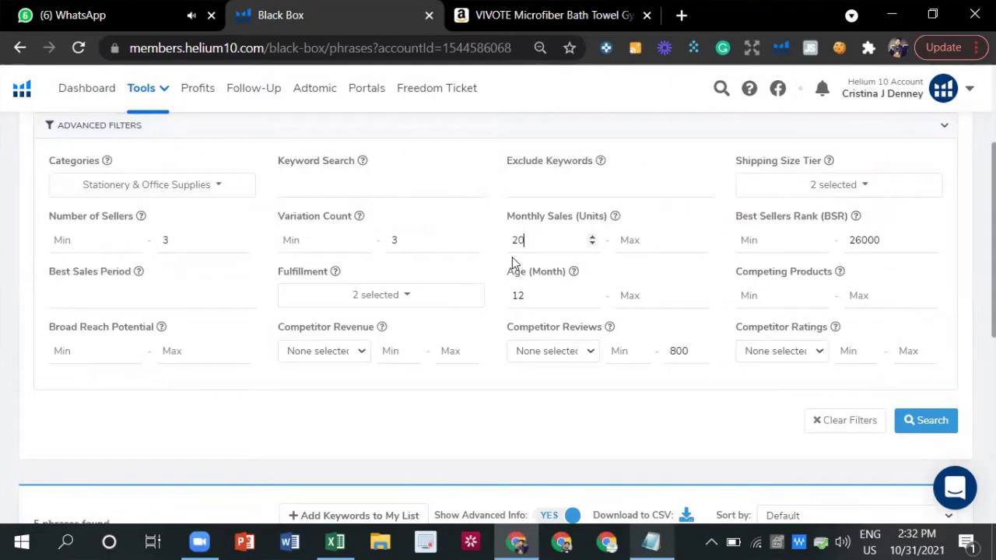
left_click(908, 425)
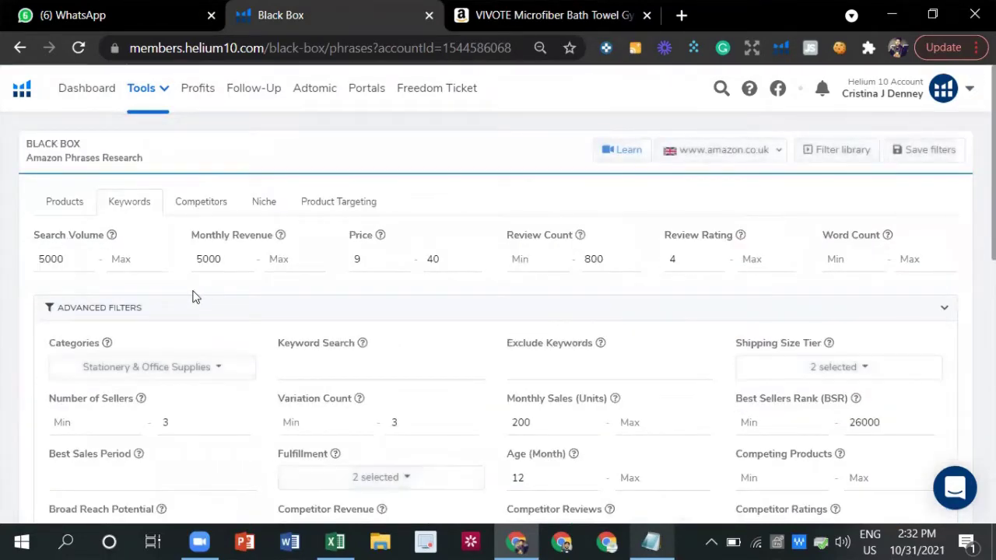
scroll(396, 350, "down", 5)
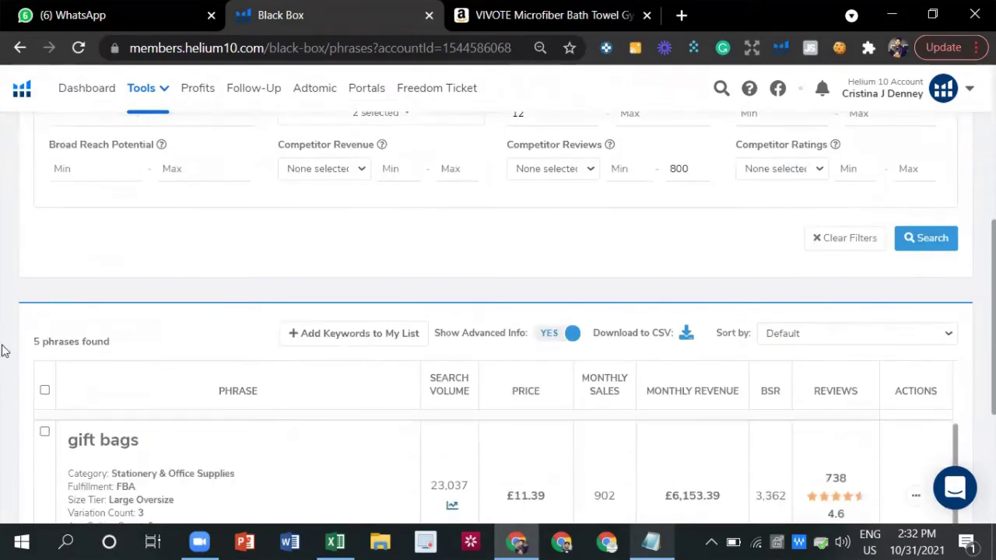
Add Garden & Outdoors, Health & Personal Care and Home & Kitchen to the selected categories.
scroll(706, 390, "up", 4)
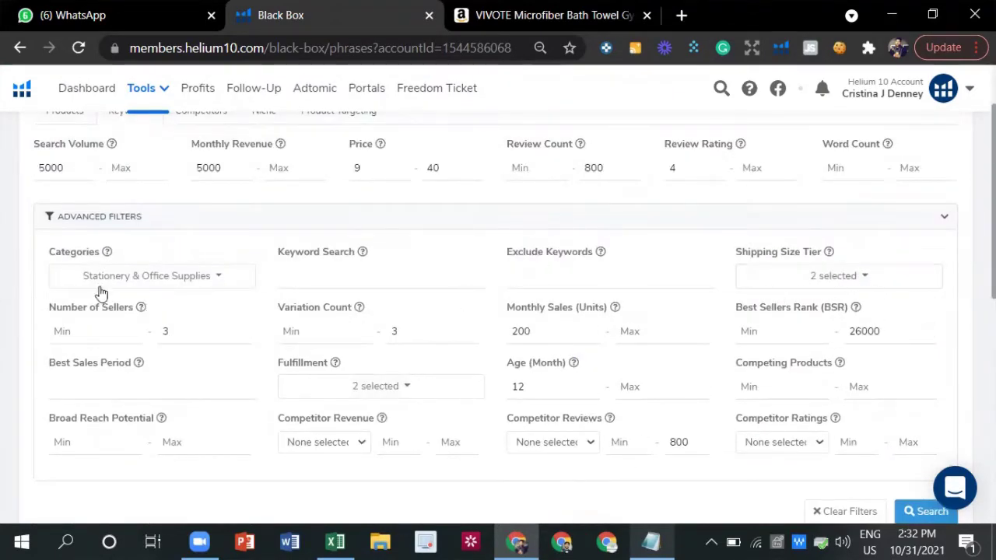
left_click(205, 277)
scroll(133, 454, "down", 1)
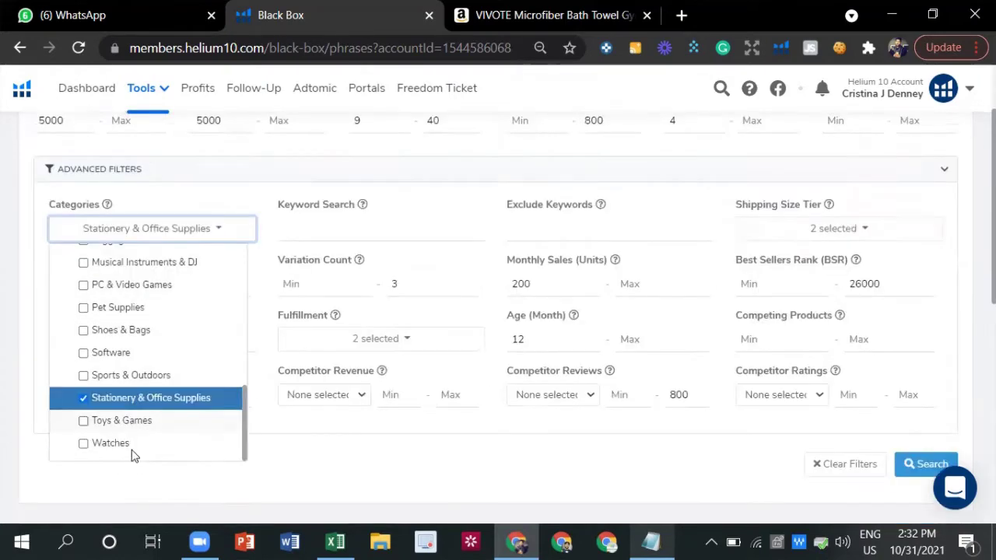
scroll(145, 355, "up", 3)
scroll(117, 295, "up", 3)
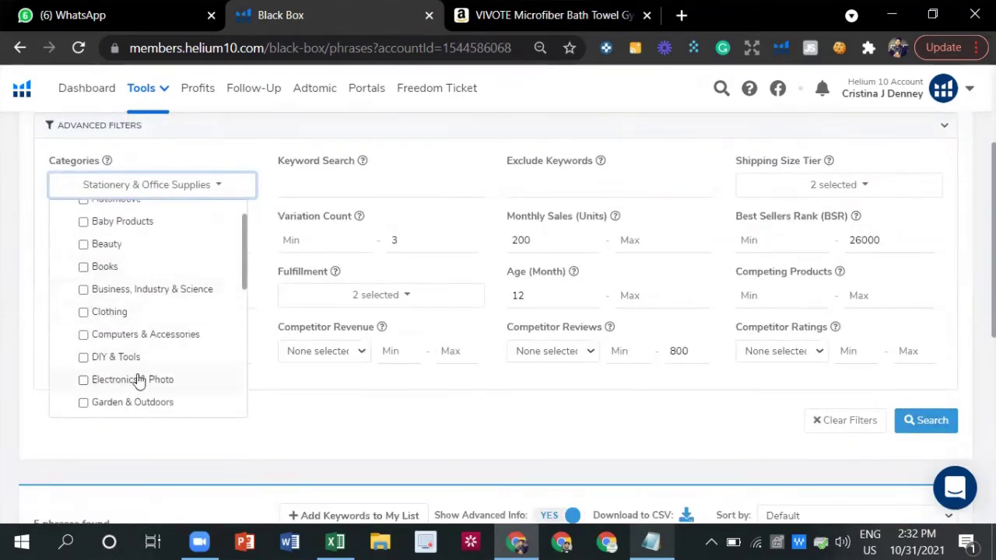
scroll(148, 358, "down", 1)
left_click(144, 309)
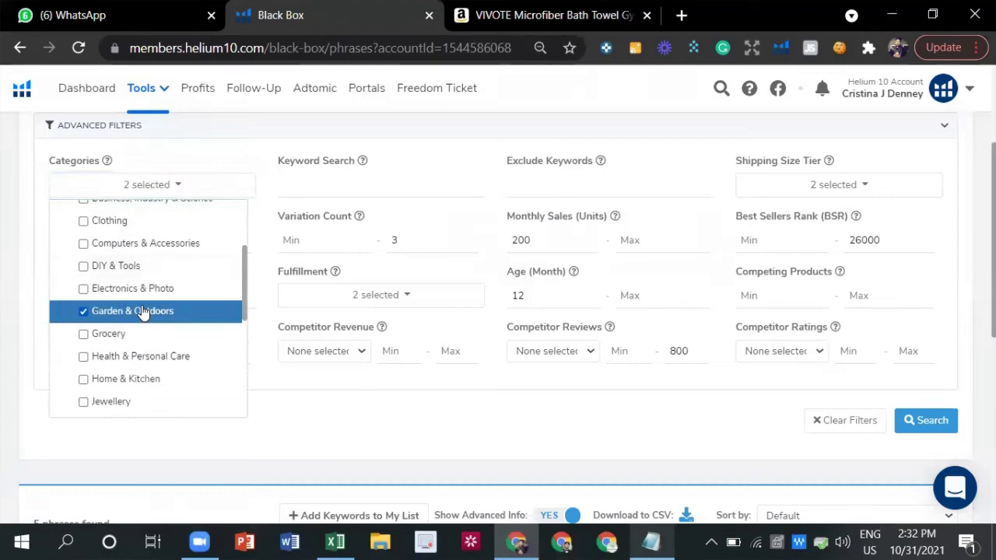
left_click(142, 357)
left_click(142, 379)
Add the Automotive and DIY & Tools categories to the selection and search with the widened category filter.
scroll(147, 344, "up", 2)
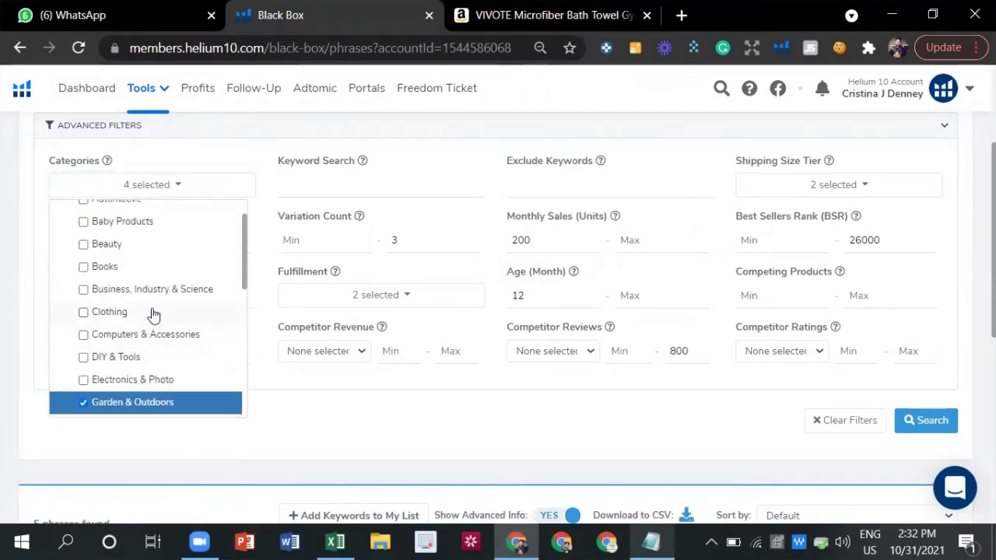
scroll(158, 264, "up", 1)
scroll(158, 262, "up", 1)
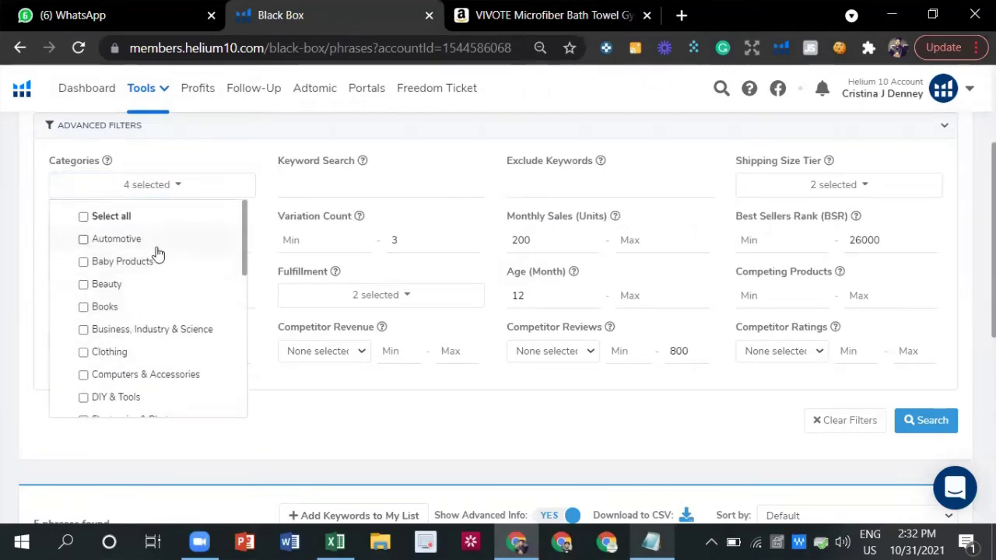
left_click(161, 241)
scroll(160, 315, "down", 4)
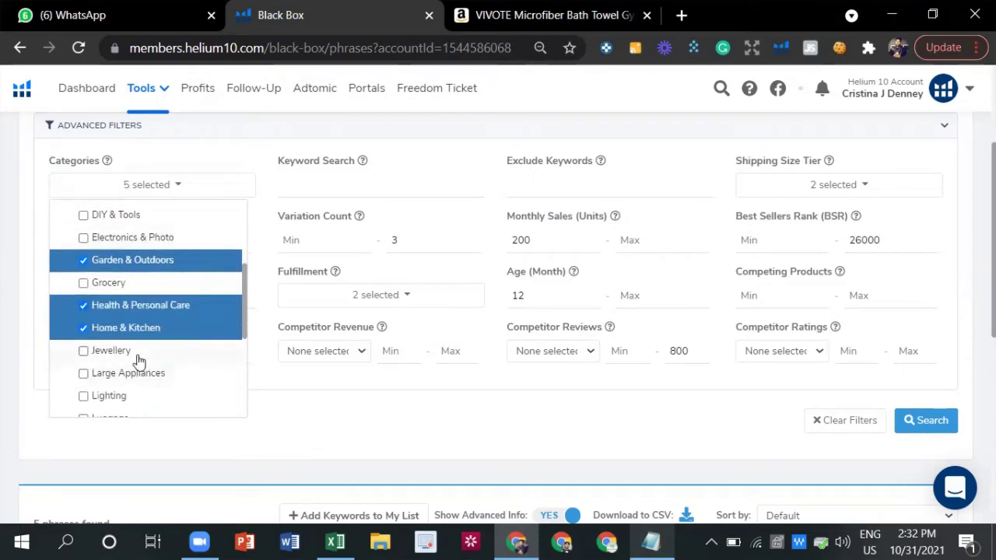
scroll(117, 351, "up", 3)
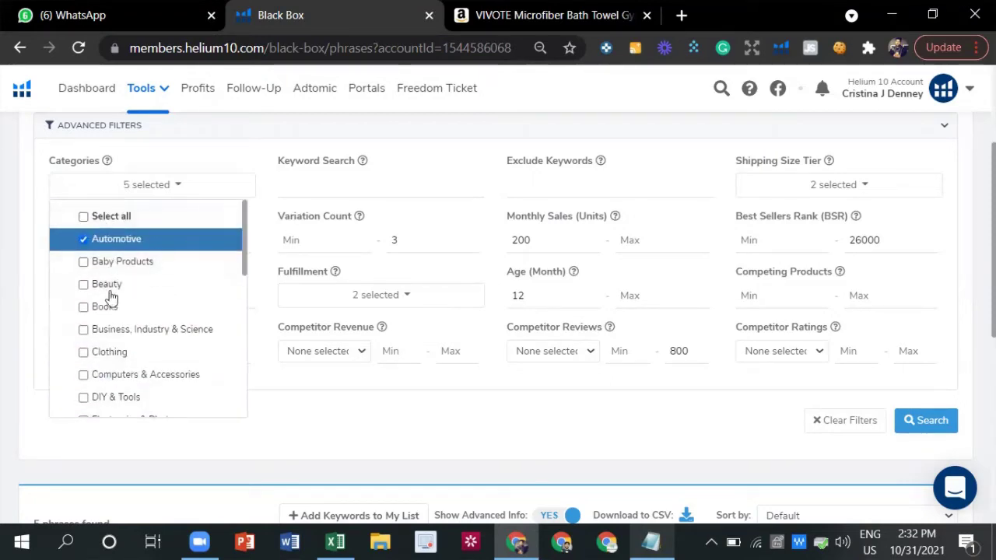
scroll(129, 358, "down", 4)
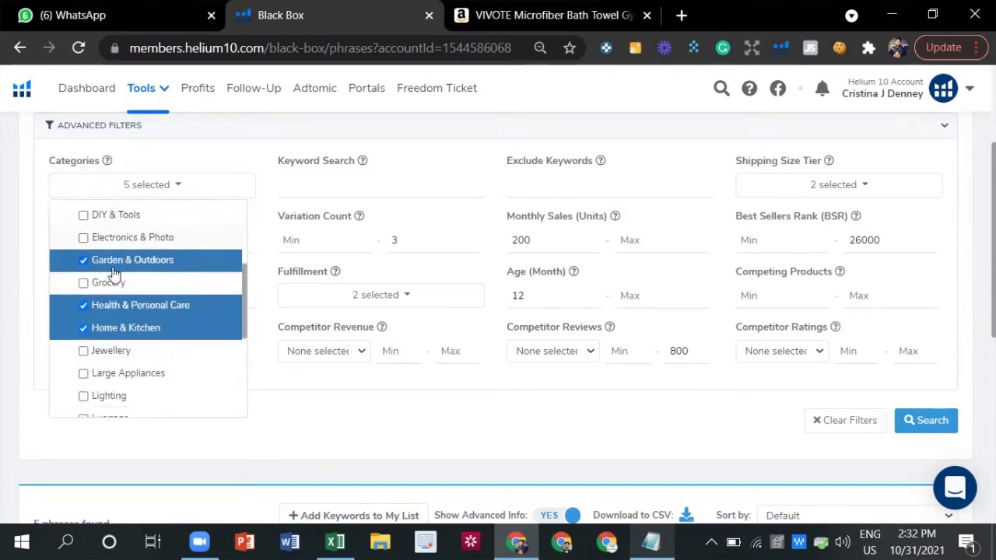
left_click(141, 216)
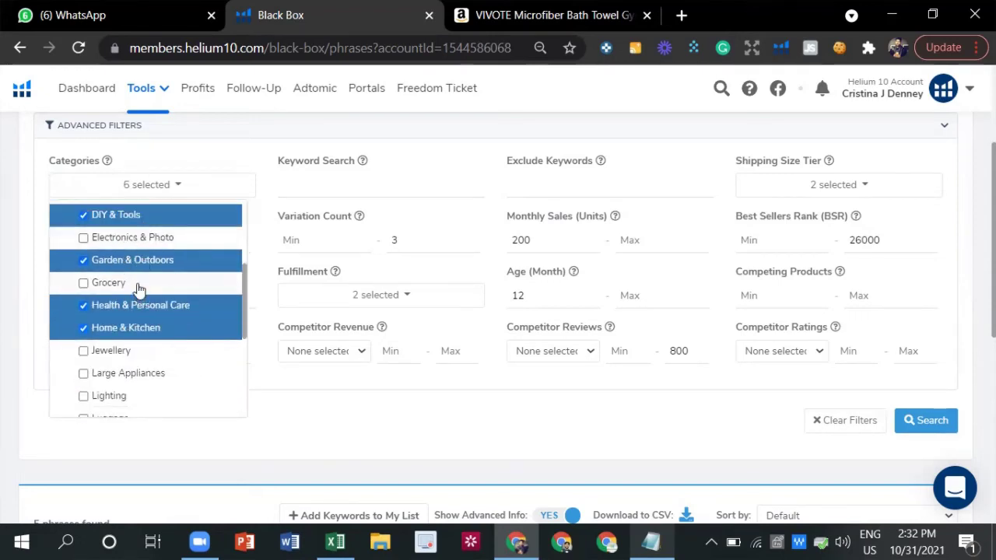
scroll(163, 371, "down", 2)
left_click(368, 433)
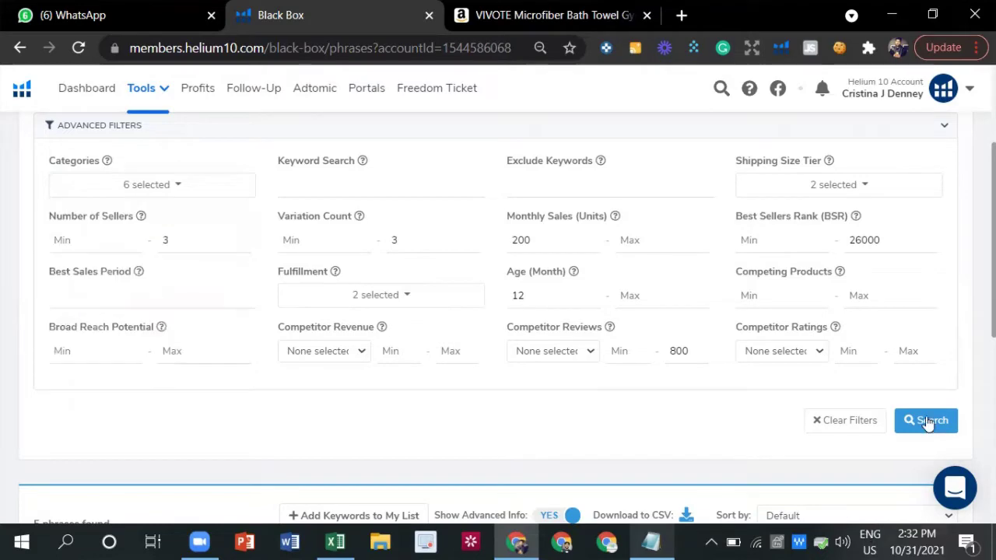
left_click(925, 420)
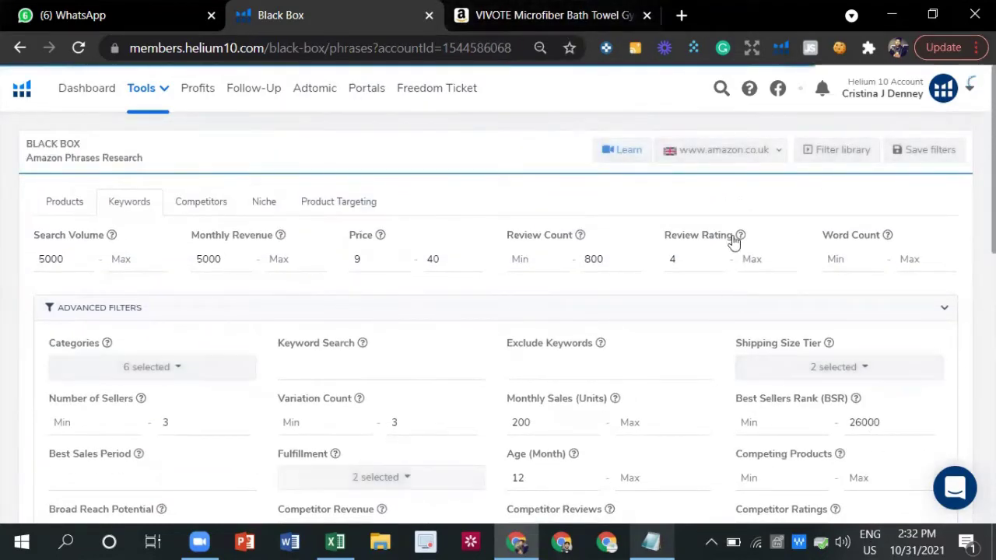
Examine the phrases found across the six categories, comparing their category, size tier, price, sales, age and reviews with the filter settings.
scroll(113, 383, "down", 1)
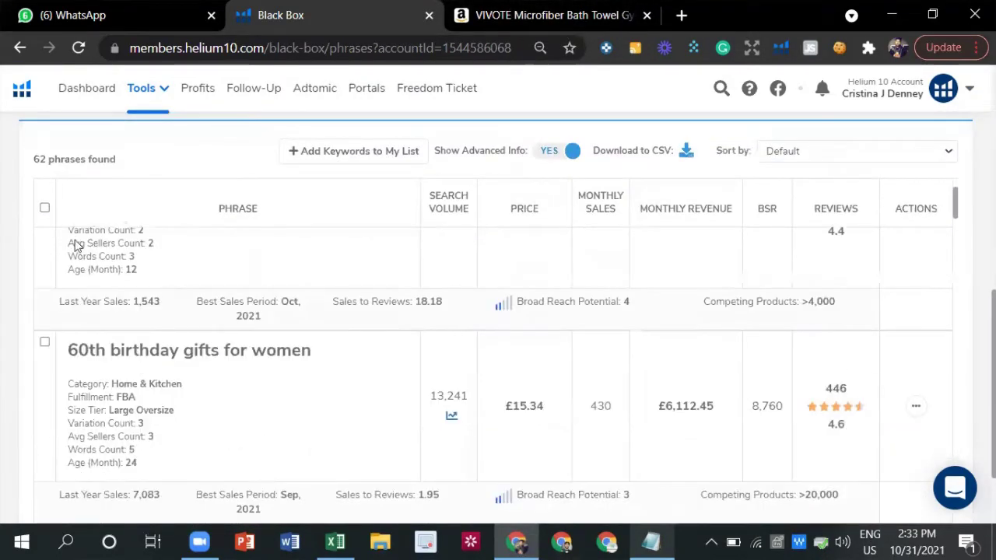
scroll(70, 233, "up", 1)
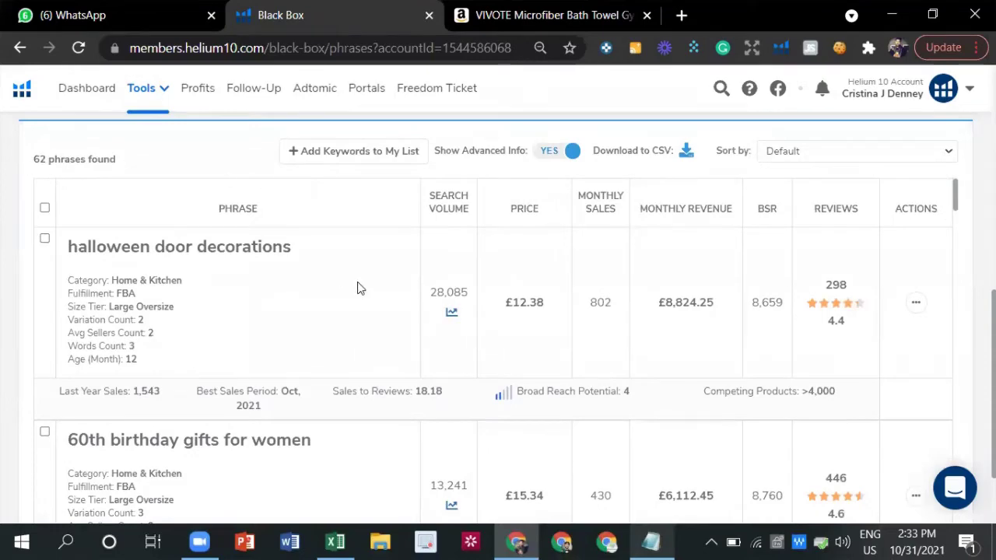
scroll(357, 289, "up", 6)
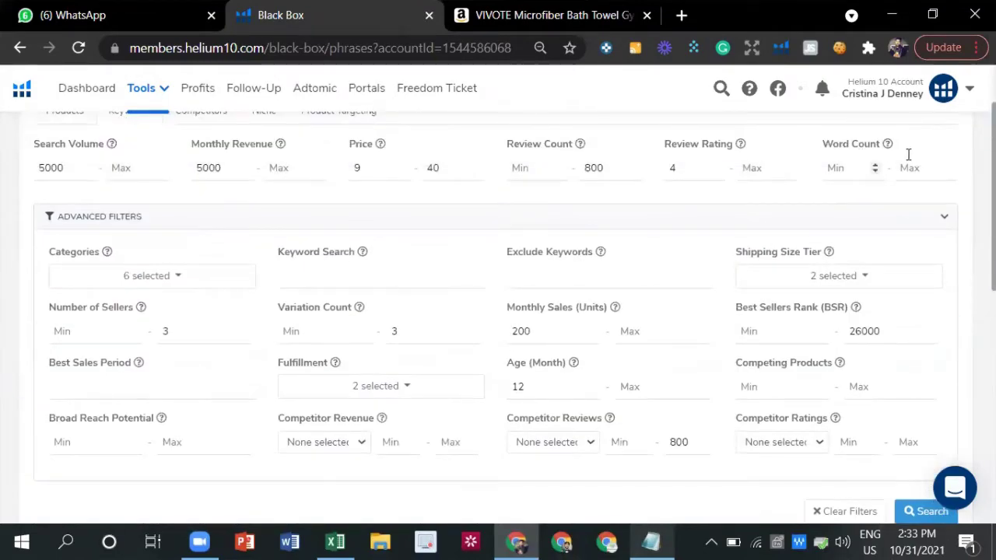
scroll(340, 331, "down", 4)
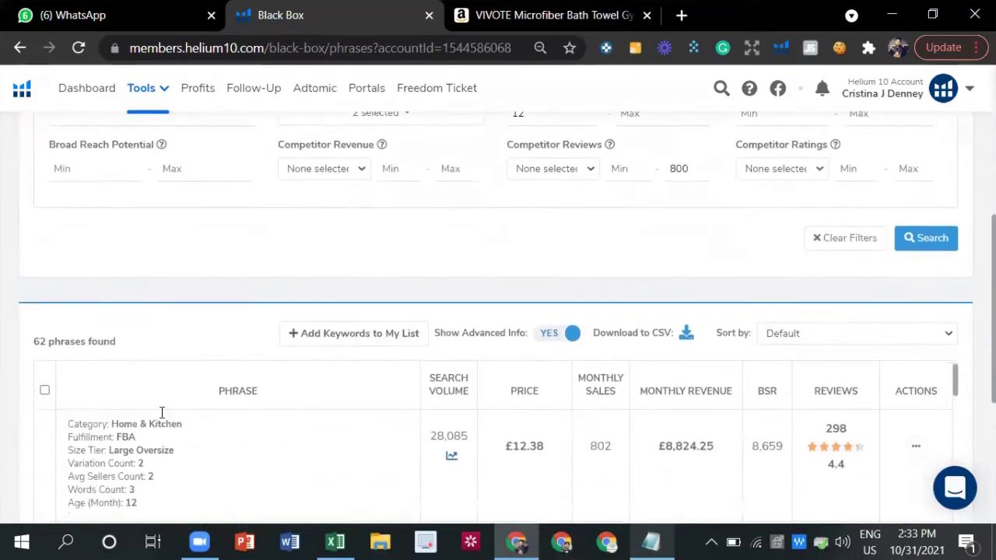
scroll(161, 412, "down", 3)
scroll(88, 263, "up", 1)
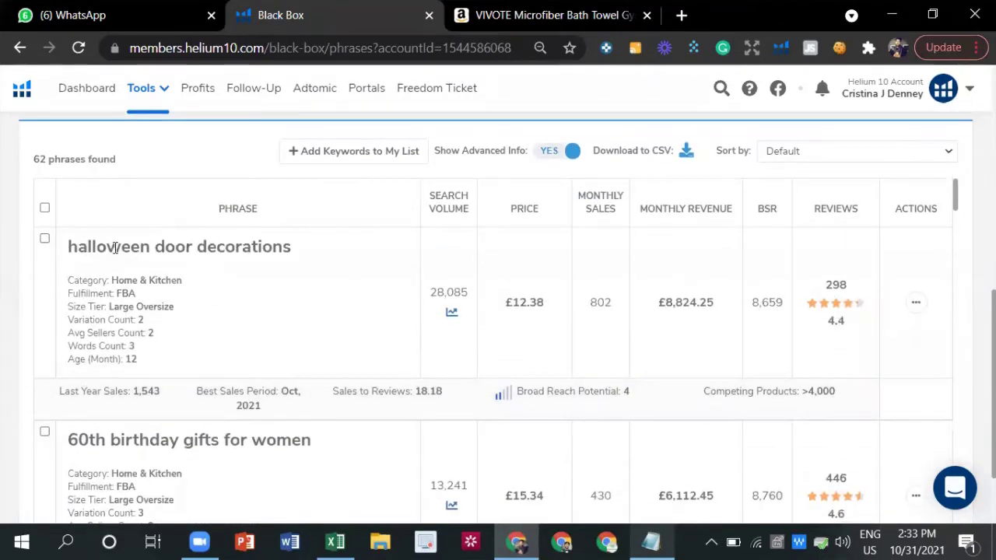
scroll(194, 351, "down", 1)
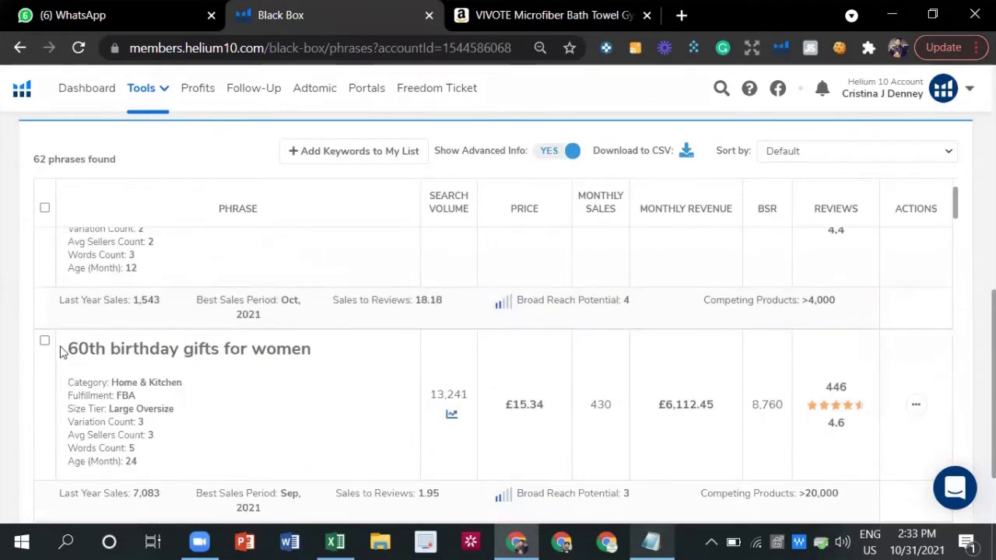
scroll(298, 378, "down", 2)
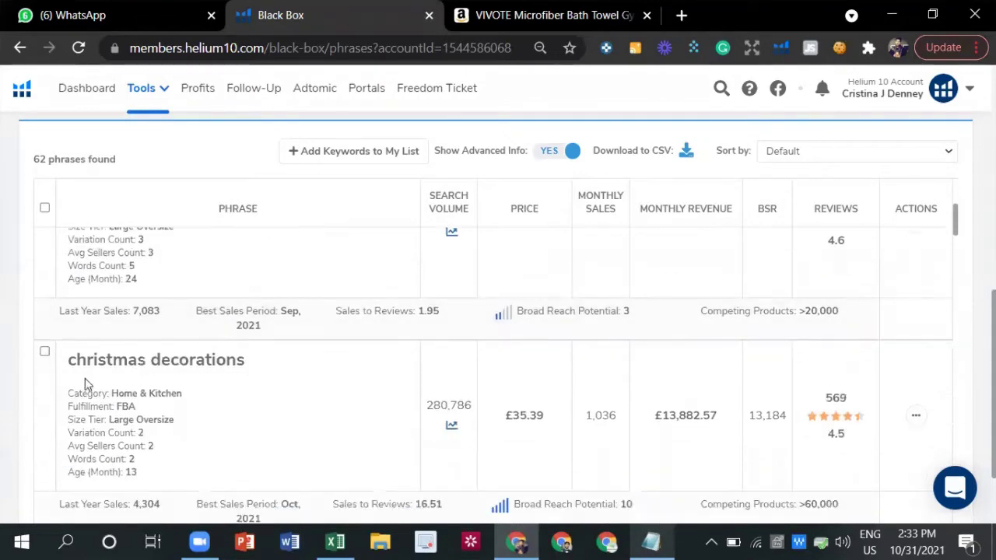
scroll(233, 381, "down", 4)
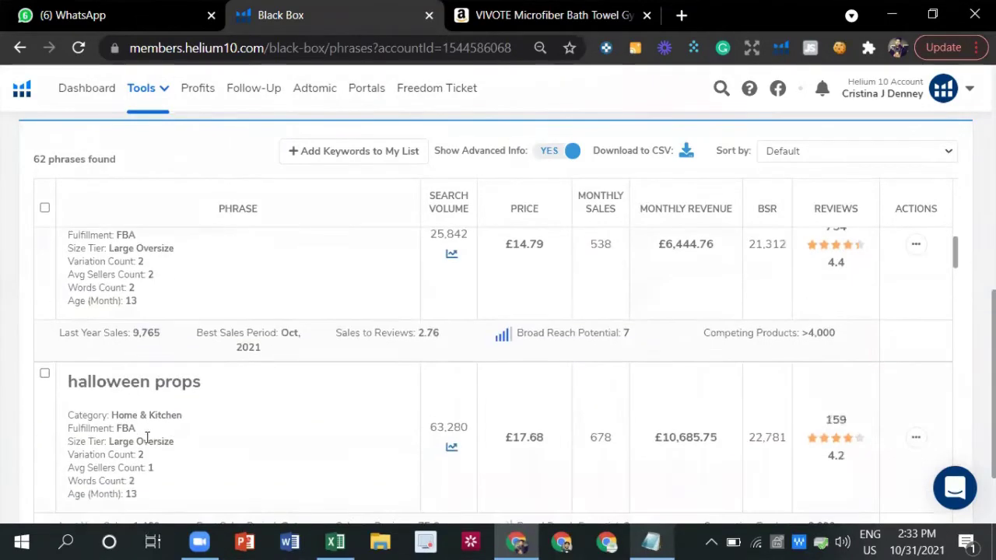
scroll(101, 413, "down", 5)
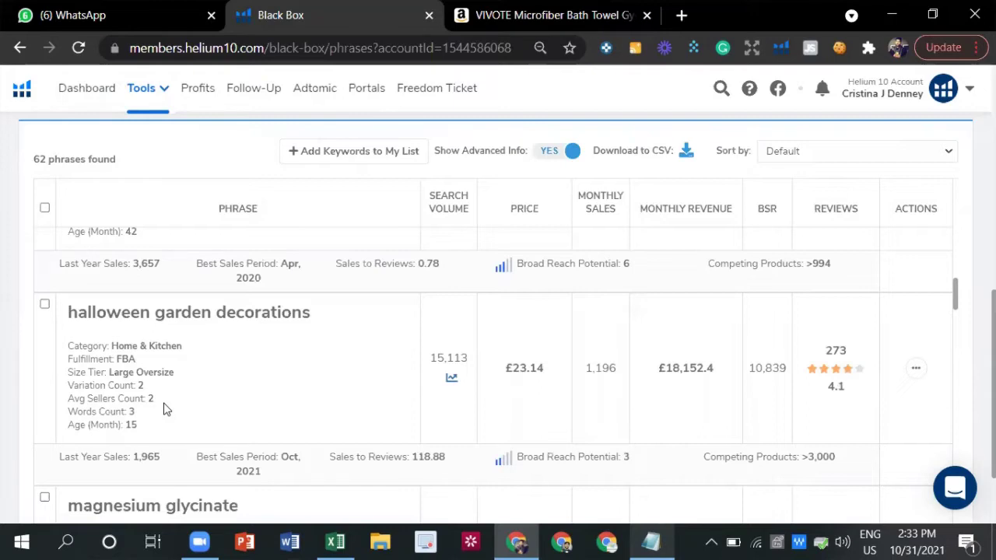
scroll(164, 410, "up", 15)
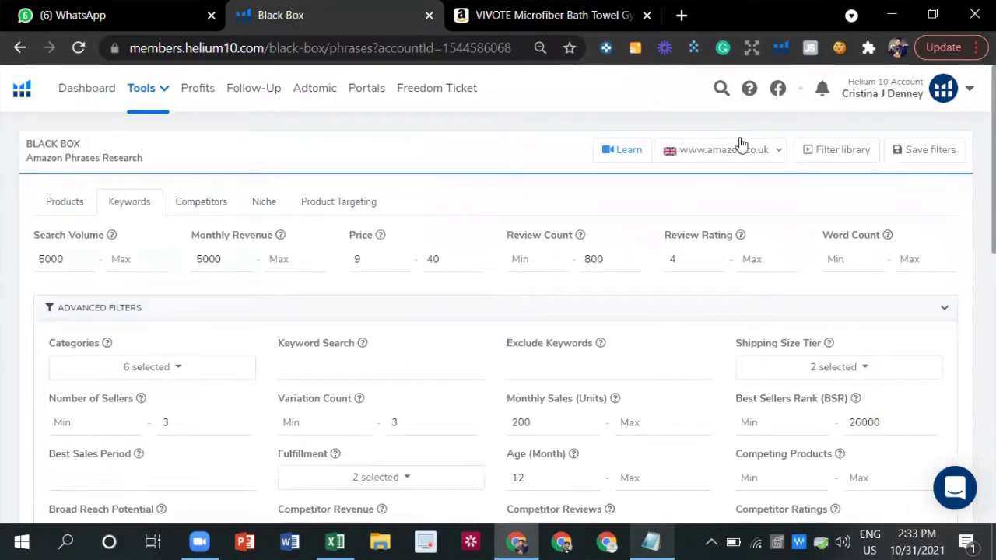
scroll(558, 343, "down", 7)
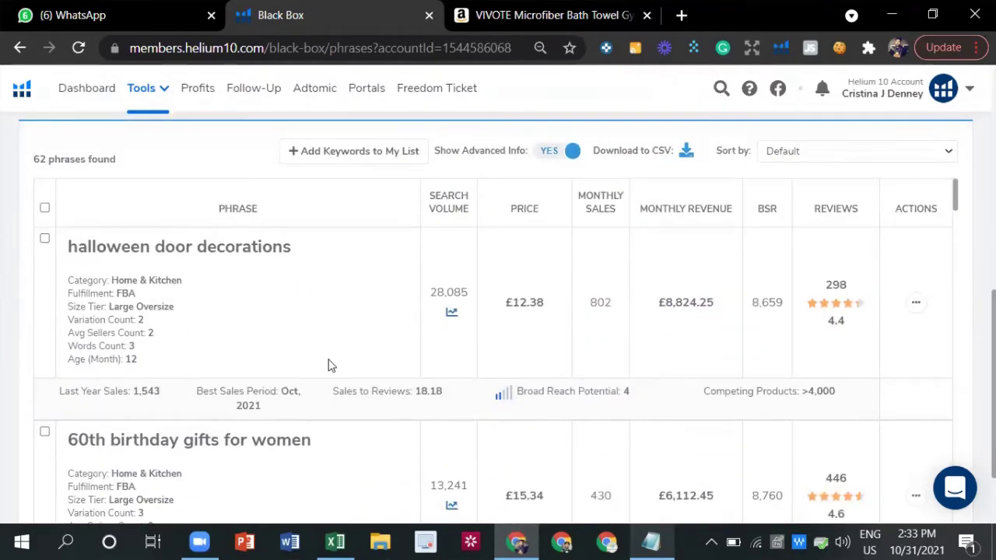
scroll(441, 365, "up", 7)
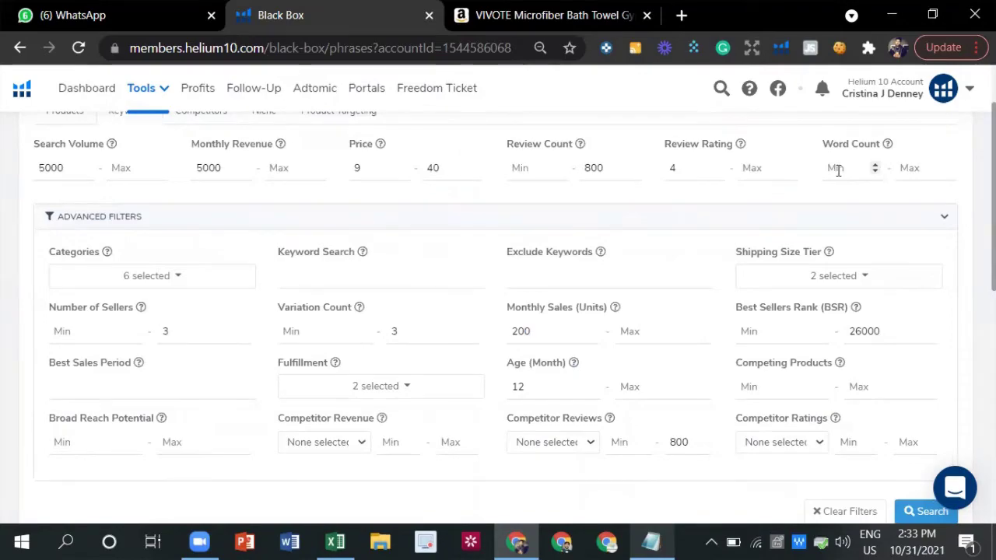
scroll(779, 200, "down", 15)
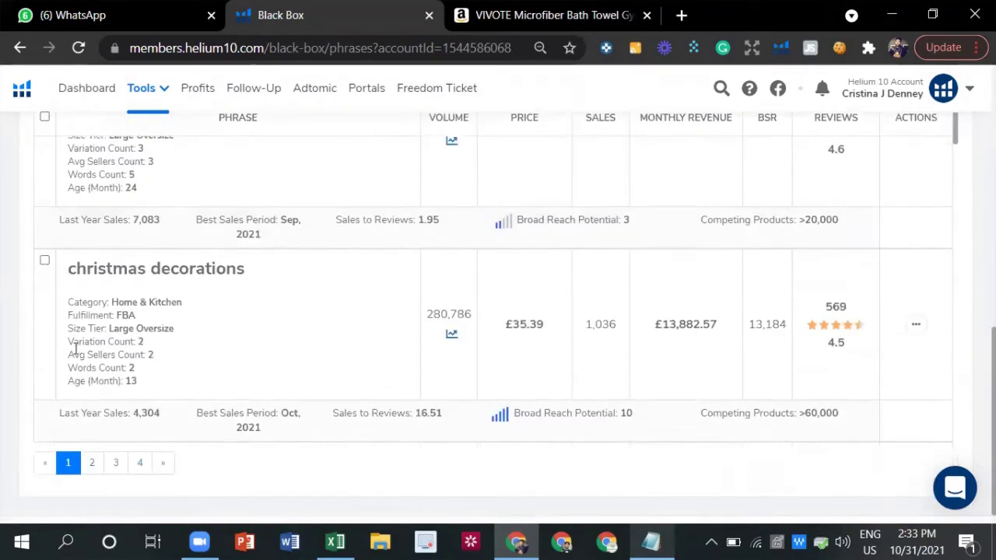
scroll(142, 333, "down", 10)
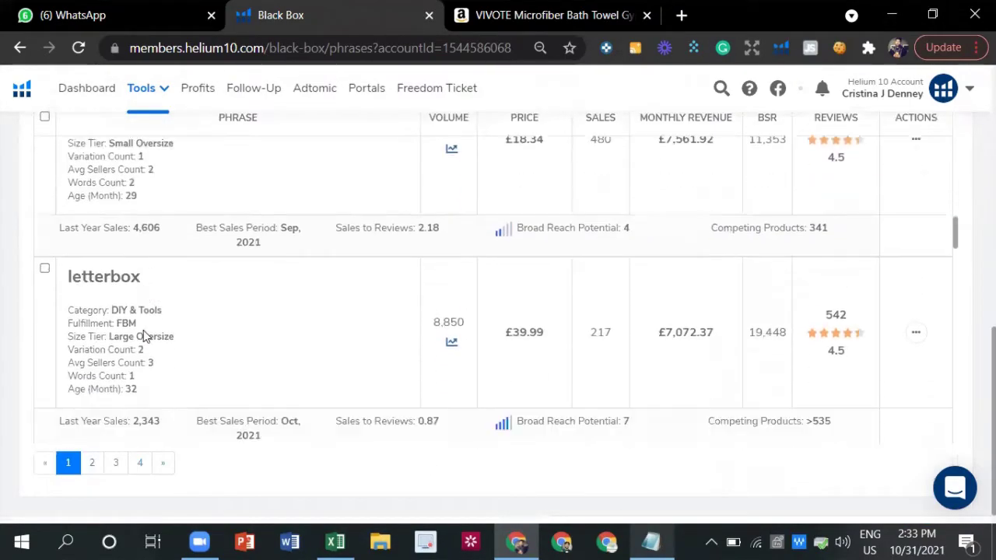
Examine the found phrases, comparing how many words keywords such as letterbox, healing crystals, halloween garden decorations and 60th birthday gifts for women contain.
scroll(124, 243, "up", 3)
left_click_drag(141, 244, 69, 240)
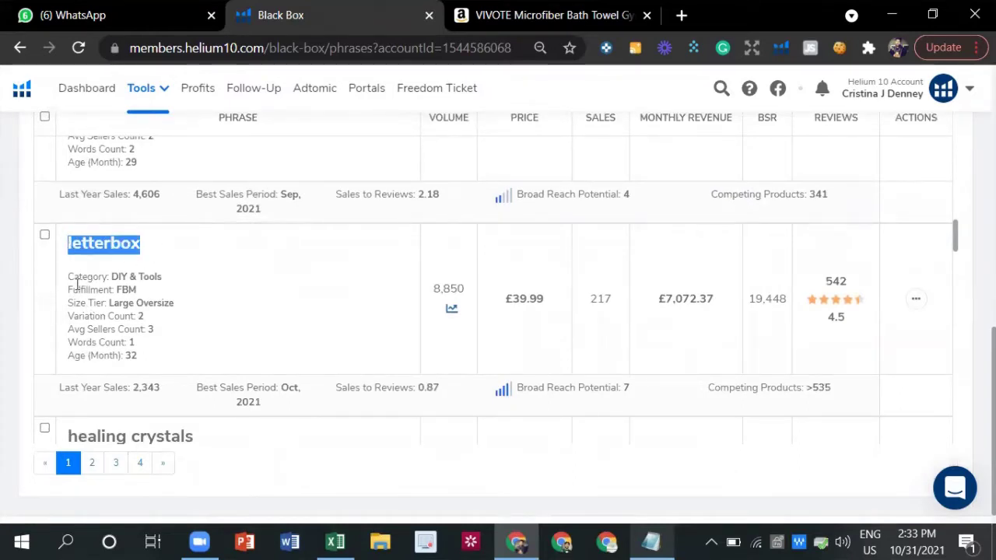
scroll(855, 194, "up", 15)
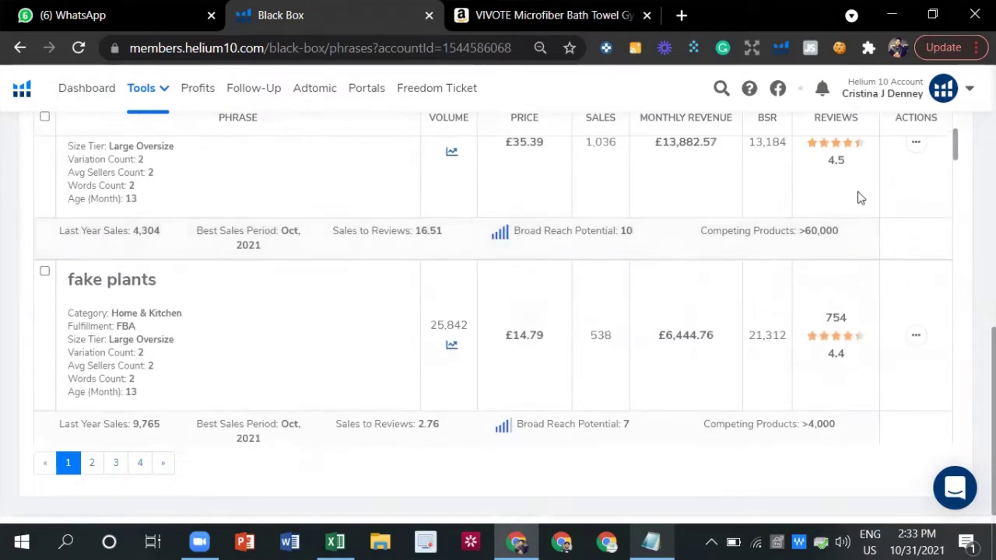
scroll(473, 169, "down", 15)
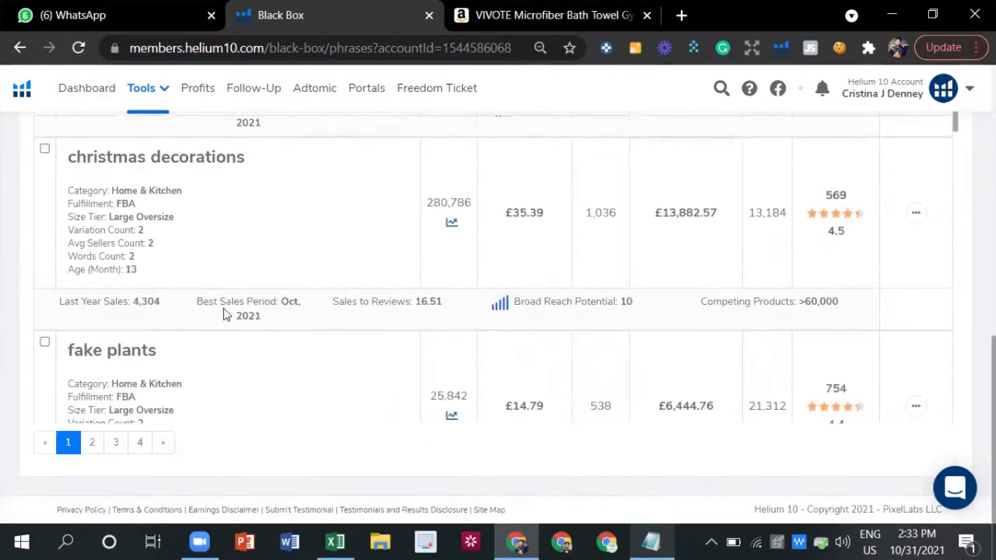
scroll(224, 303, "down", 10)
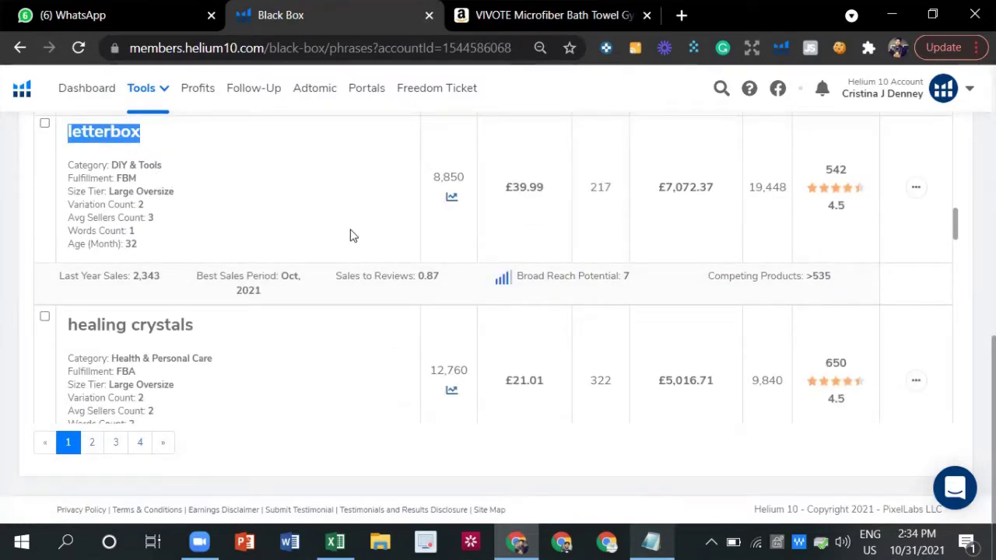
scroll(965, 247, "up", 1)
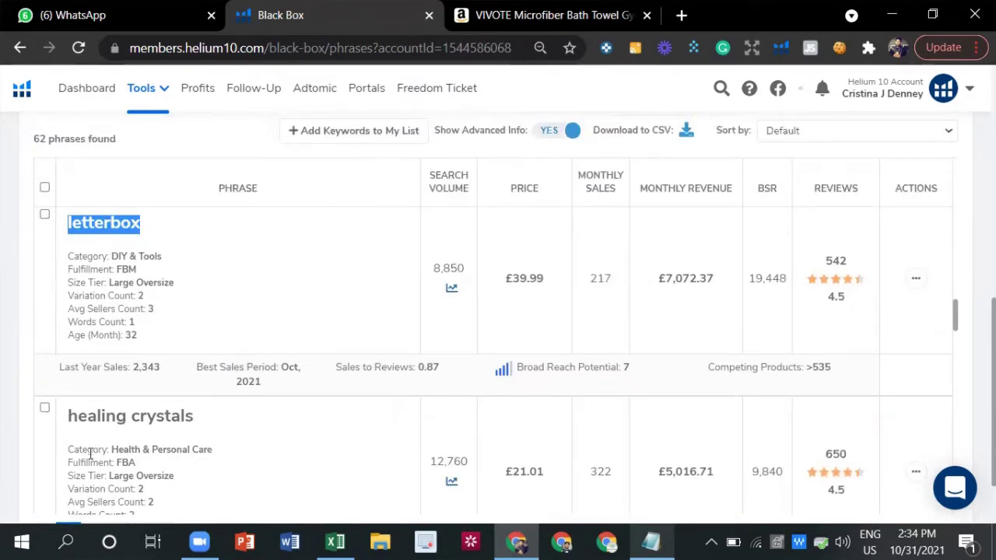
left_click_drag(66, 420, 199, 430)
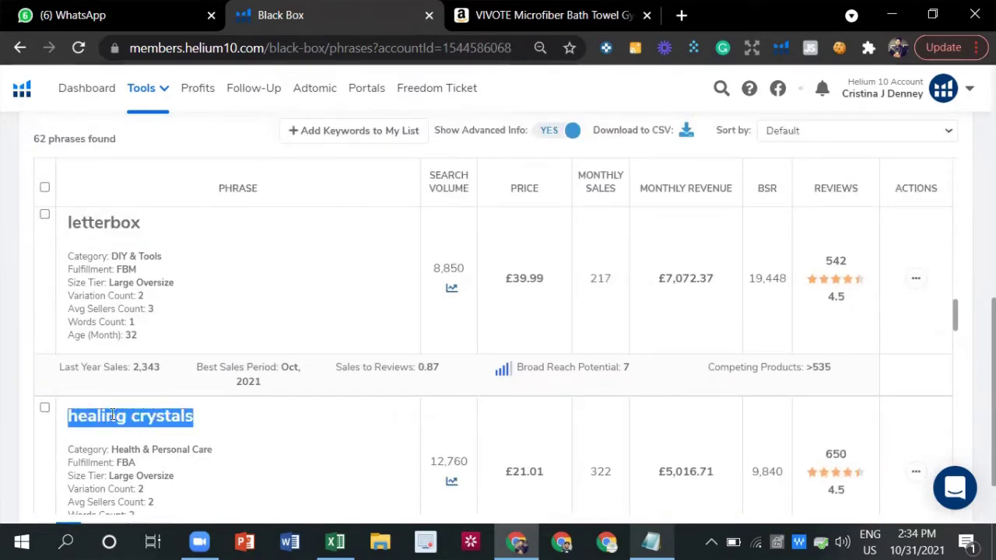
scroll(252, 354, "up", 2)
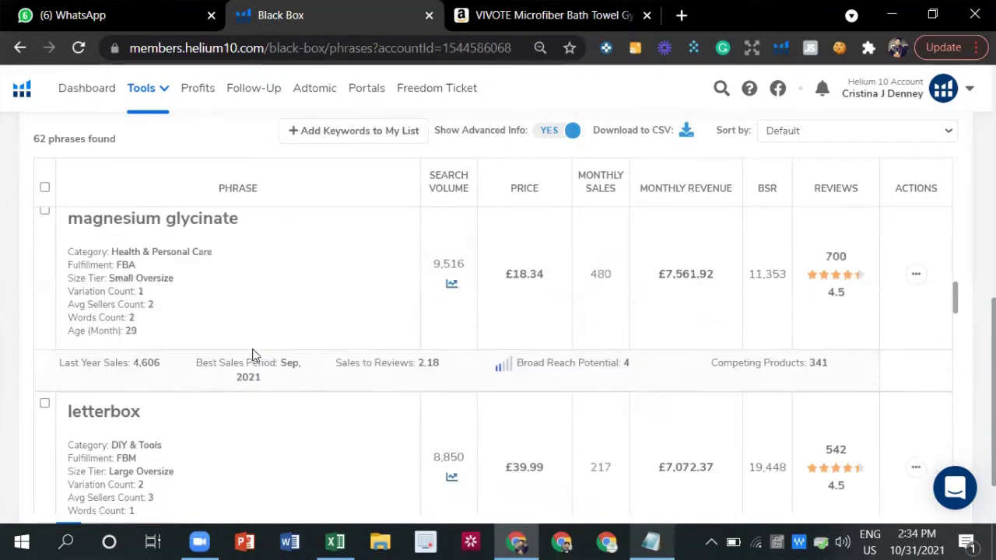
scroll(252, 354, "up", 4)
left_click_drag(88, 289, 281, 294)
scroll(242, 304, "up", 2)
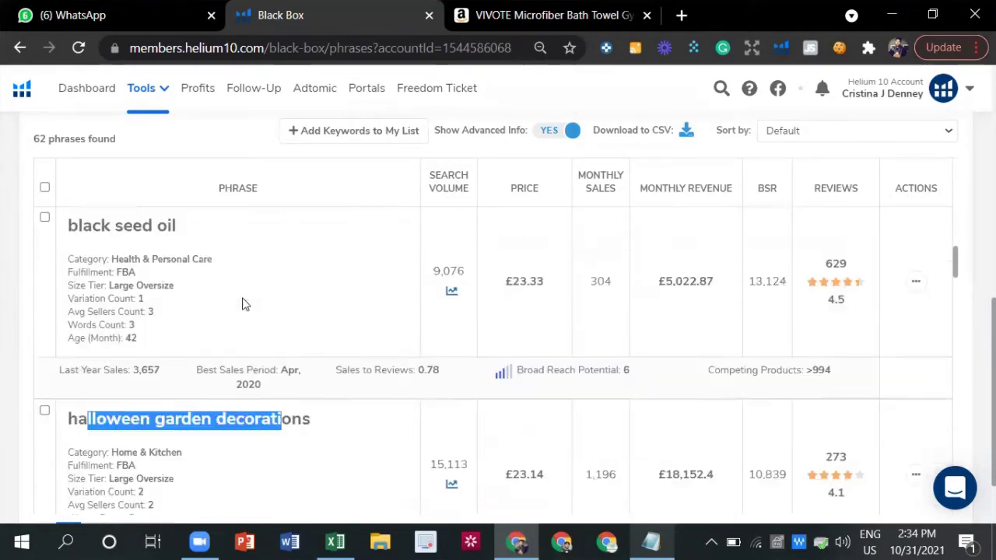
scroll(140, 283, "up", 10)
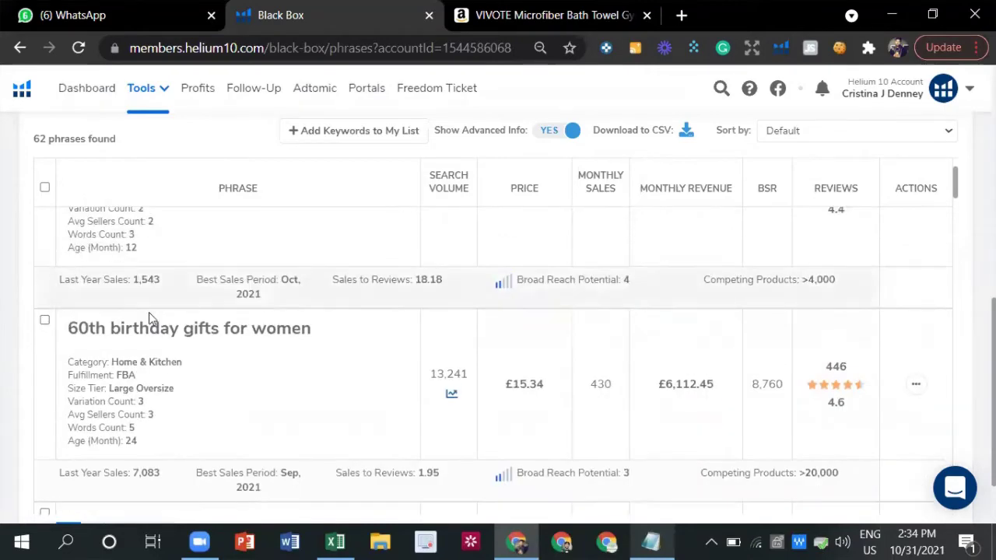
left_click_drag(96, 331, 310, 336)
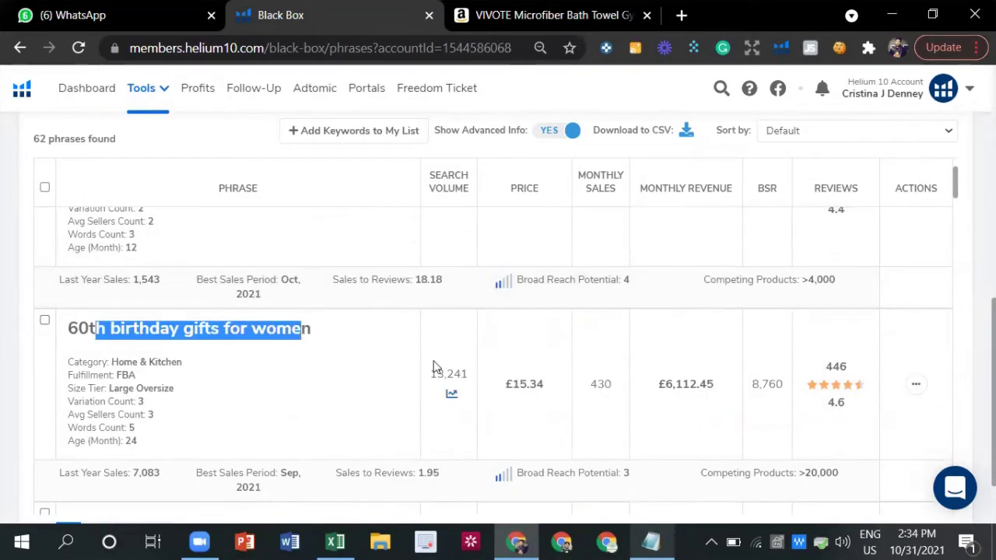
Limit the phrase word count to between 2 and 4 words and run the keyword search again.
scroll(429, 327, "up", 1)
scroll(614, 156, "up", 4)
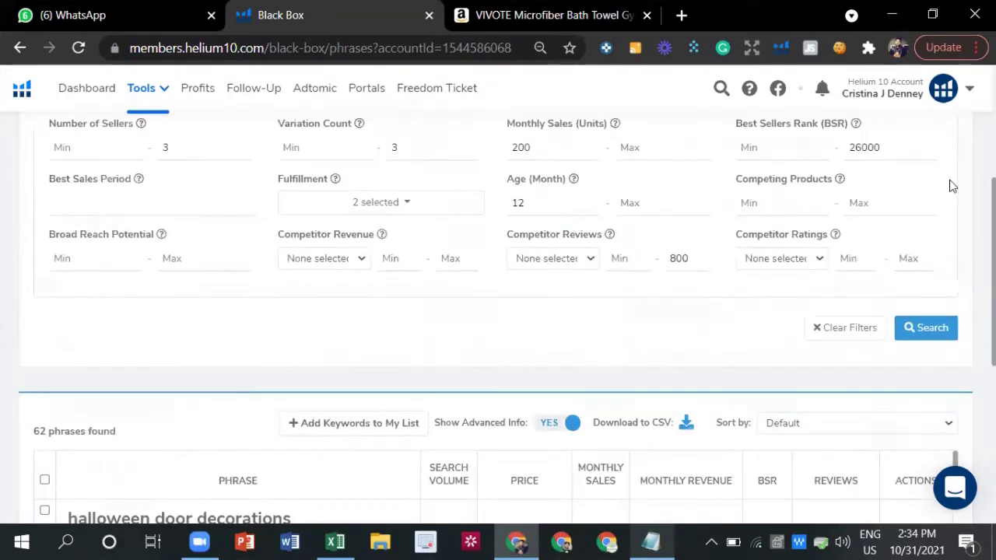
scroll(754, 173, "up", 4)
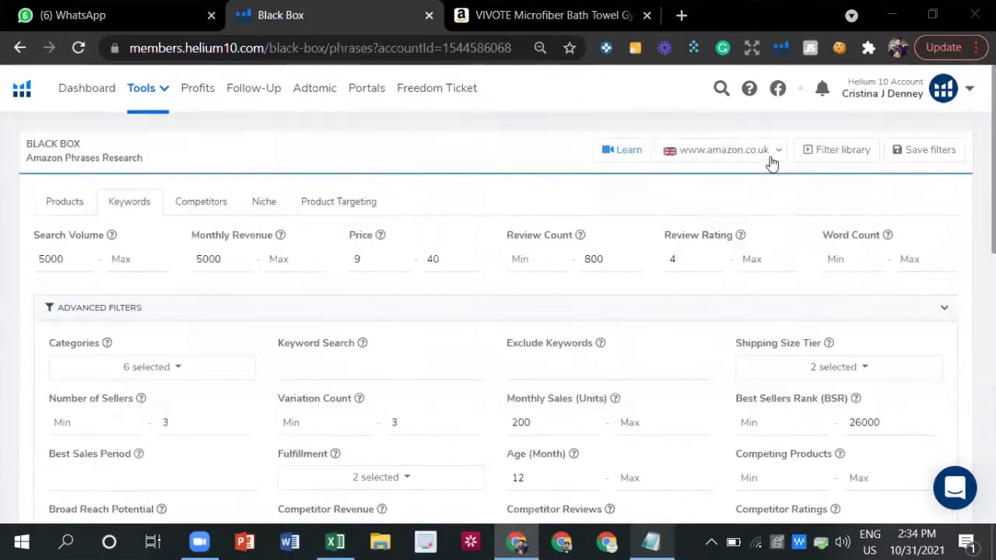
left_click(844, 265)
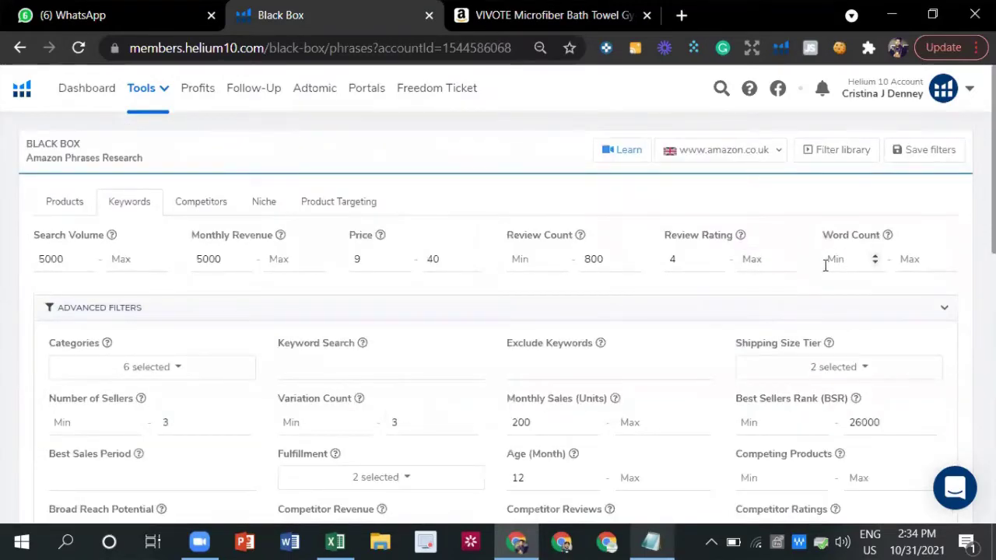
scroll(160, 308, "down", 7)
scroll(21, 312, "up", 2)
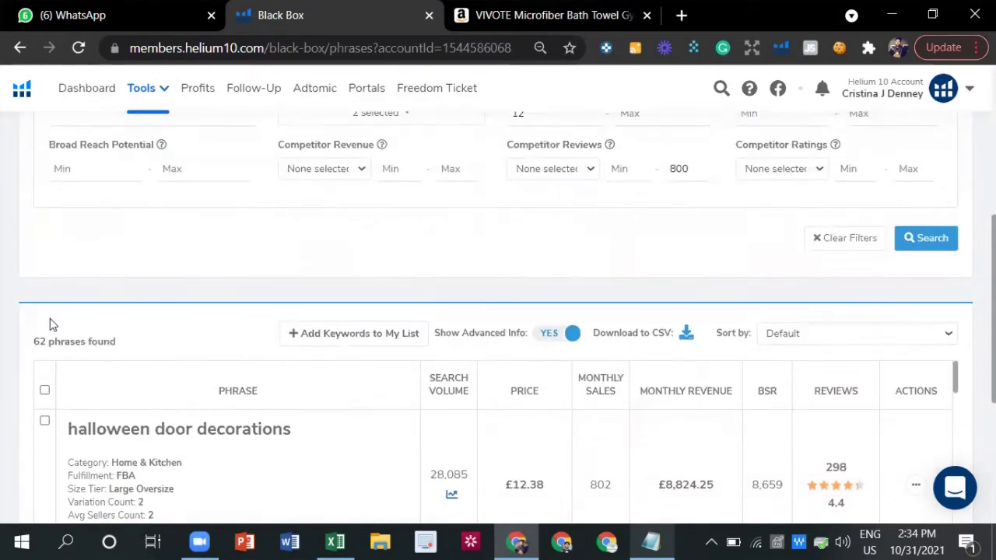
scroll(344, 398, "up", 5)
type("2")
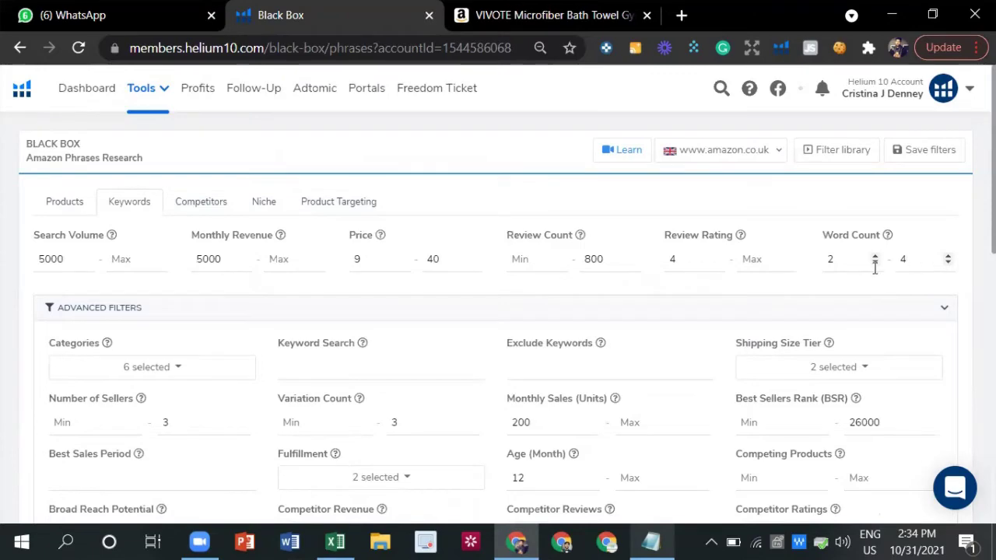
scroll(873, 285, "down", 5)
left_click(925, 148)
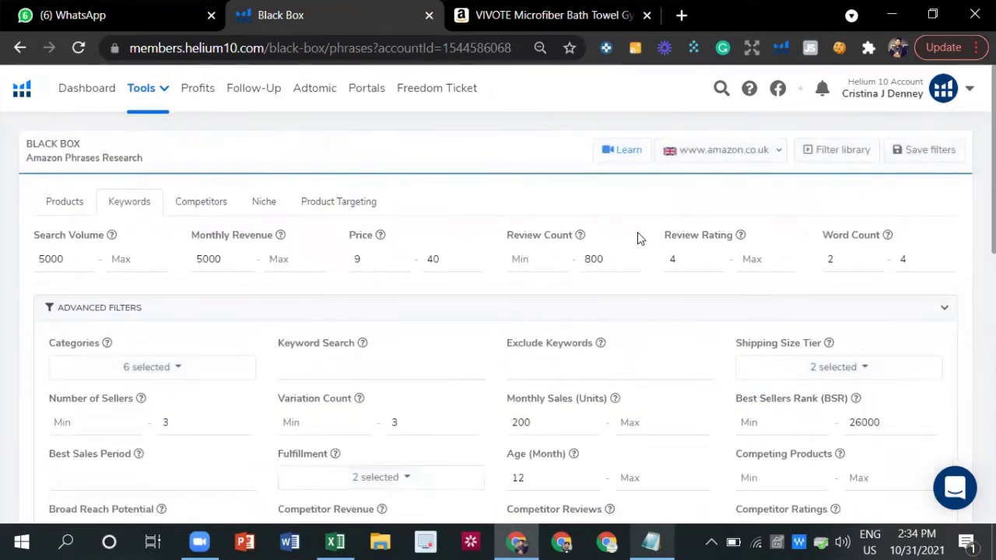
Review the phrases found with the word-count limit, checking each one's category, price, monthly sales and reviews.
scroll(560, 230, "down", 4)
scroll(104, 337, "down", 1)
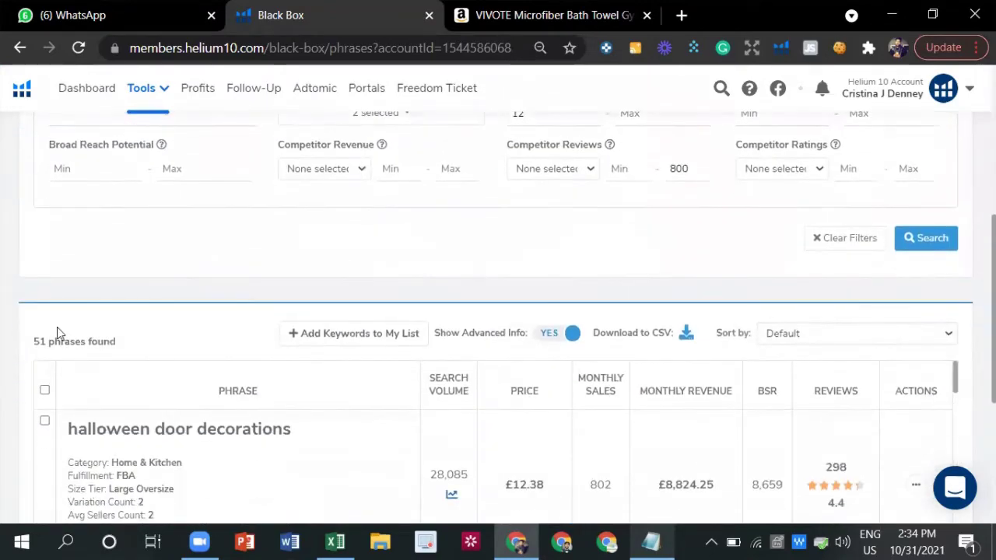
scroll(195, 309, "down", 2)
scroll(191, 323, "down", 1)
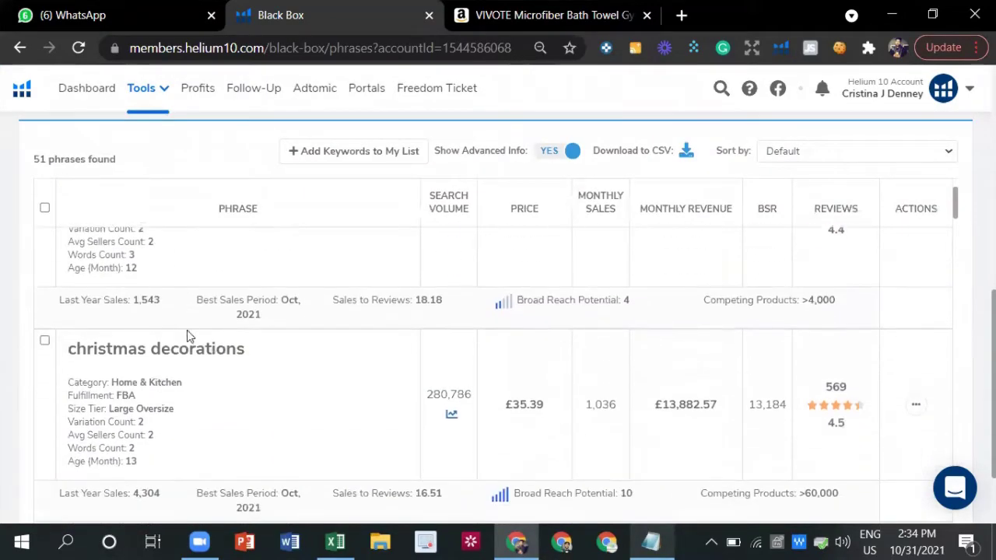
scroll(203, 297, "down", 4)
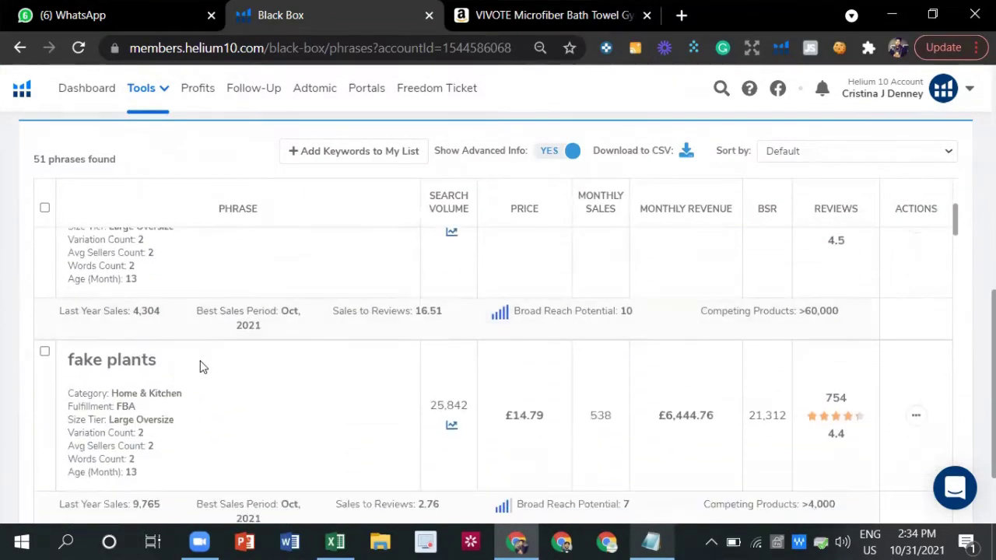
scroll(200, 366, "down", 5)
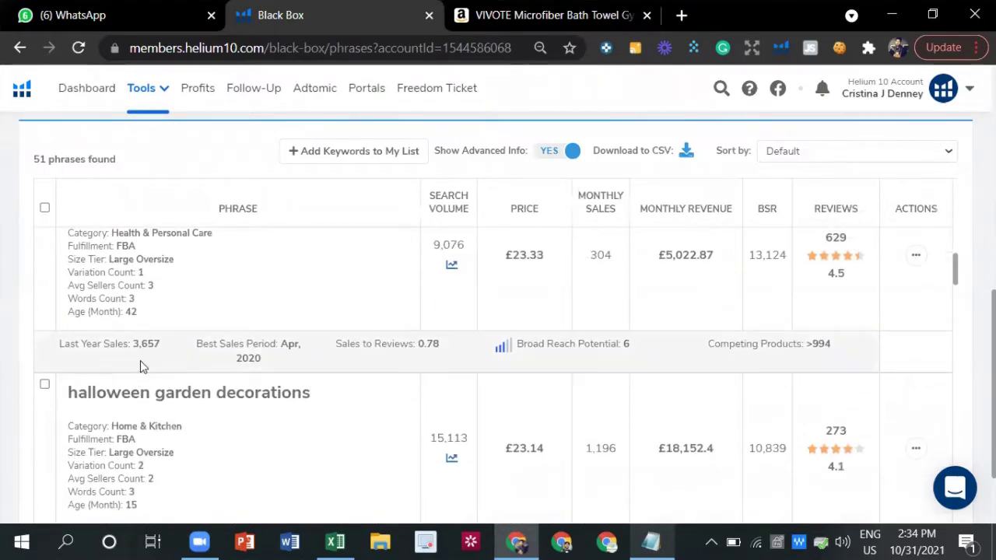
scroll(140, 362, "down", 3)
scroll(124, 363, "down", 7)
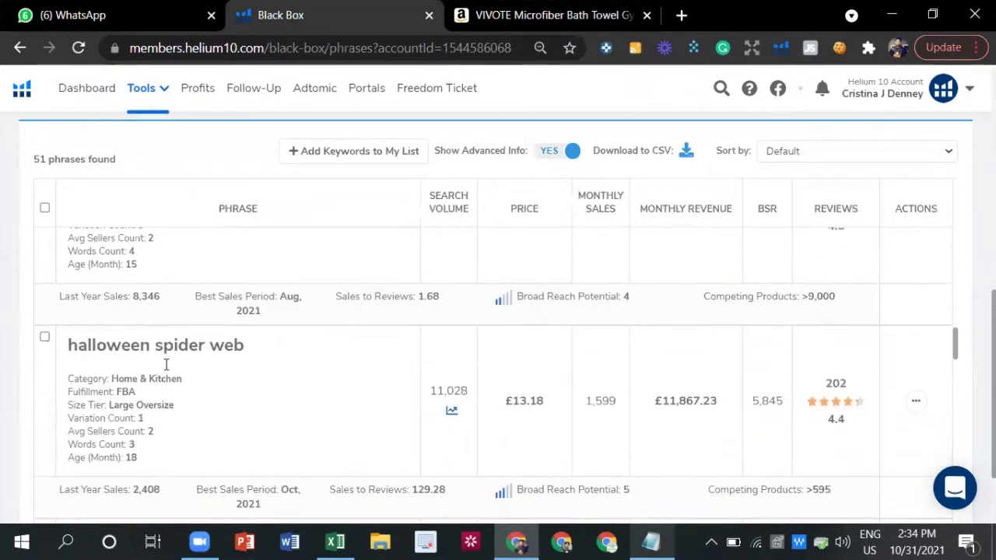
scroll(165, 376, "down", 5)
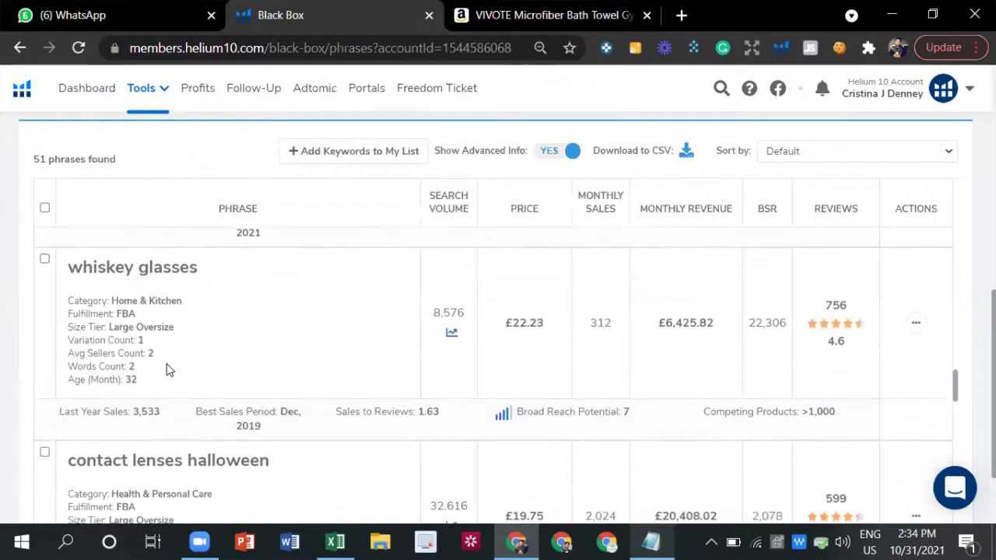
scroll(125, 381, "down", 7)
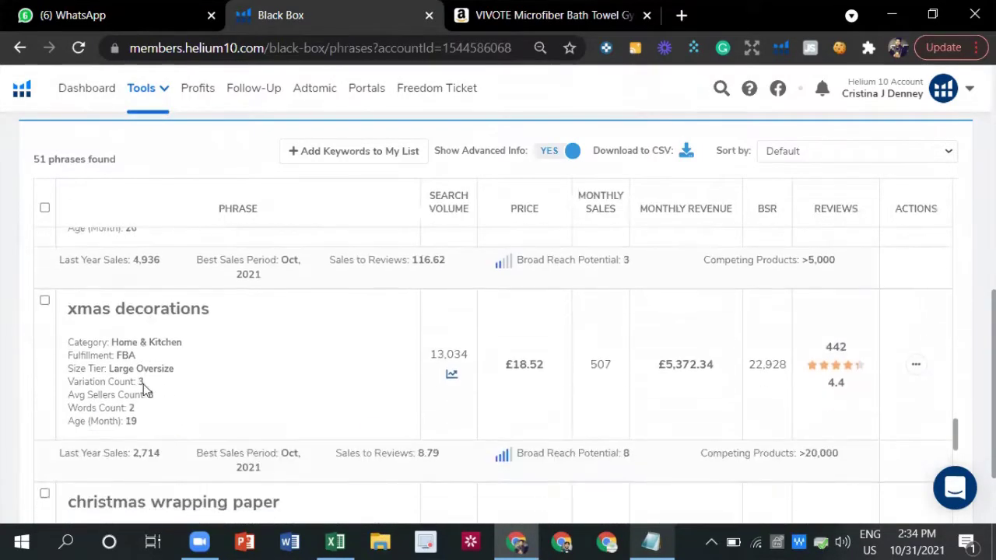
scroll(144, 392, "up", 20)
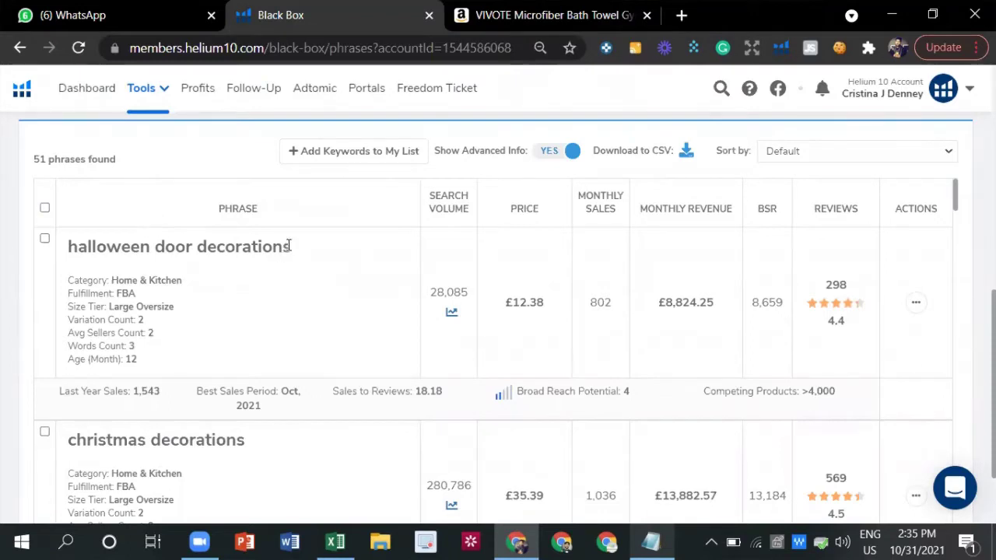
Copy the phrase "halloween door decorations" from the keyword results.
left_click_drag(268, 247, 72, 233)
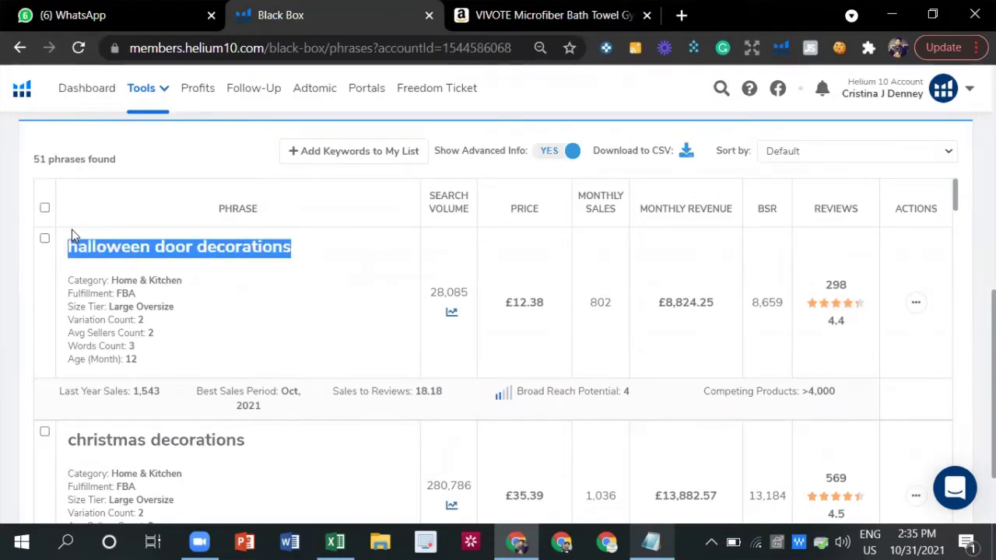
right_click(87, 255)
left_click(117, 271)
Switch to the open amazon.co.uk page, search for "halloween door decorations" and look through the product listings.
left_click(559, 15)
left_click(428, 85)
left_click_drag(223, 83, 272, 84)
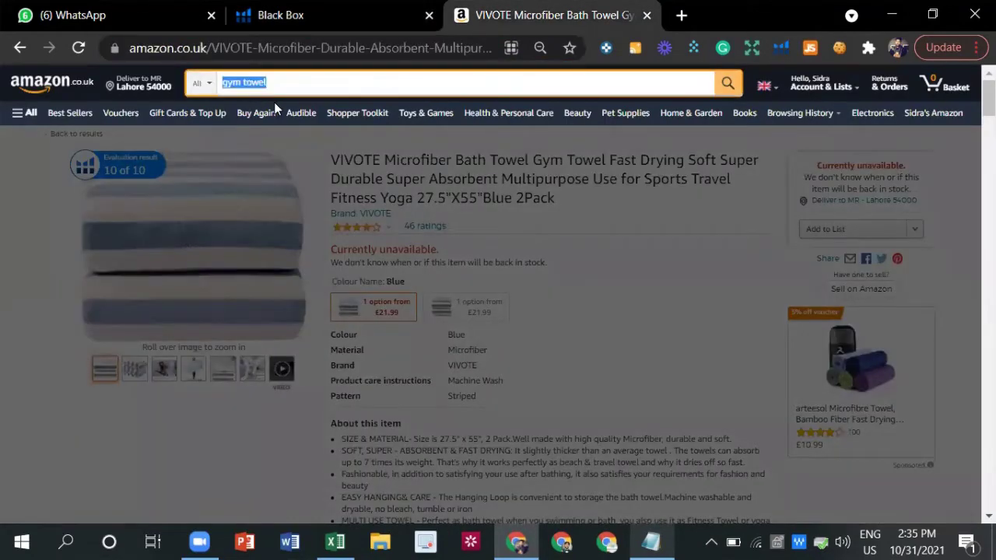
right_click(276, 83)
left_click(337, 172)
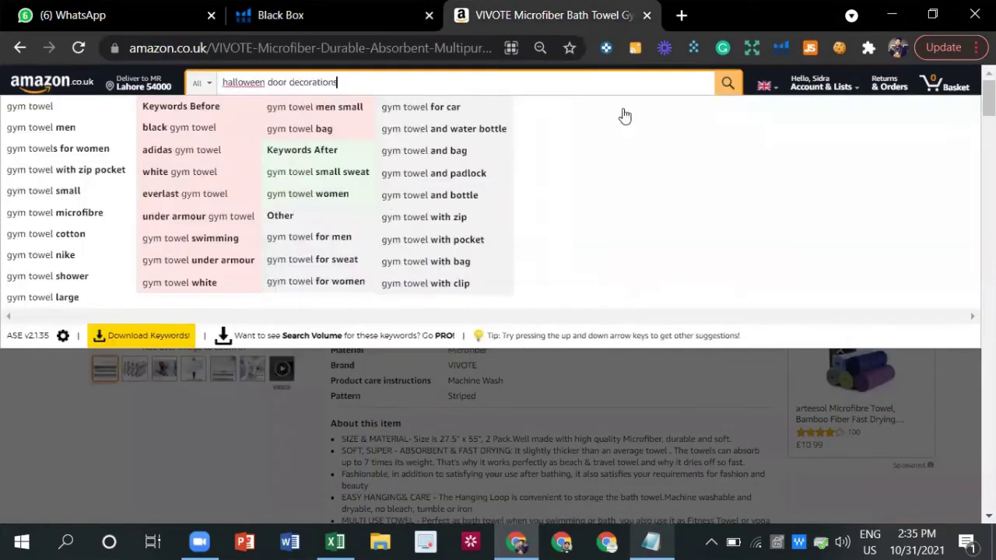
left_click(725, 86)
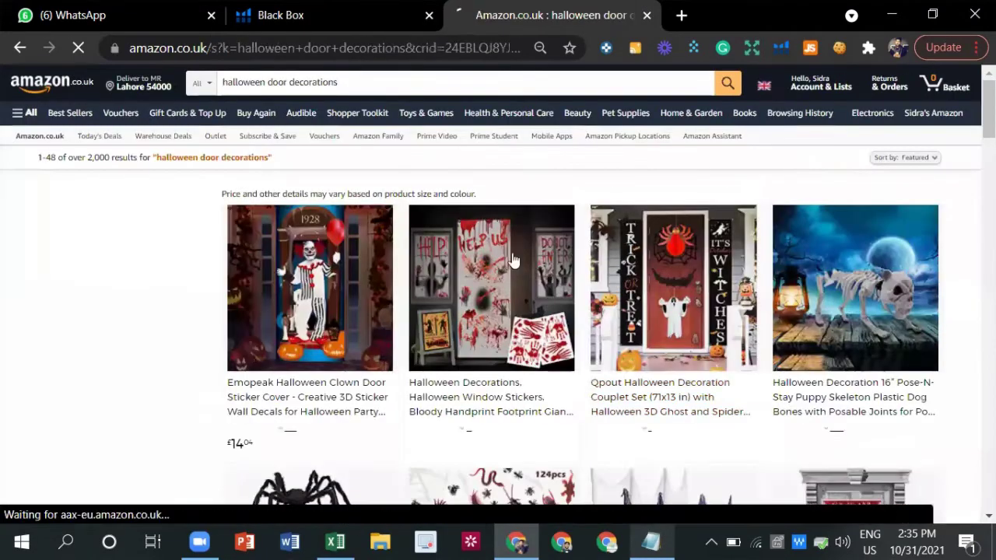
scroll(684, 307, "down", 4)
scroll(515, 307, "down", 5)
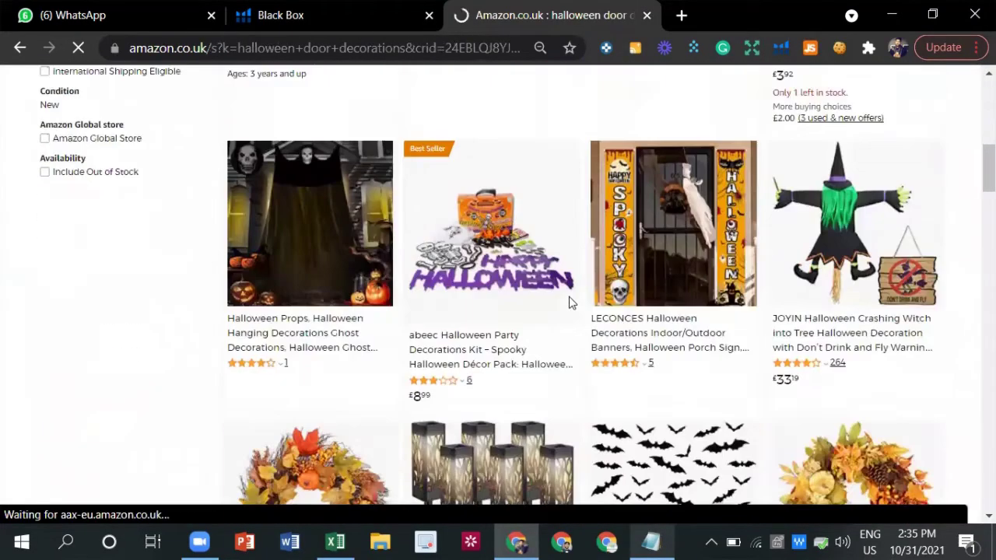
scroll(571, 301, "up", 6)
scroll(579, 298, "down", 8)
scroll(662, 287, "up", 5)
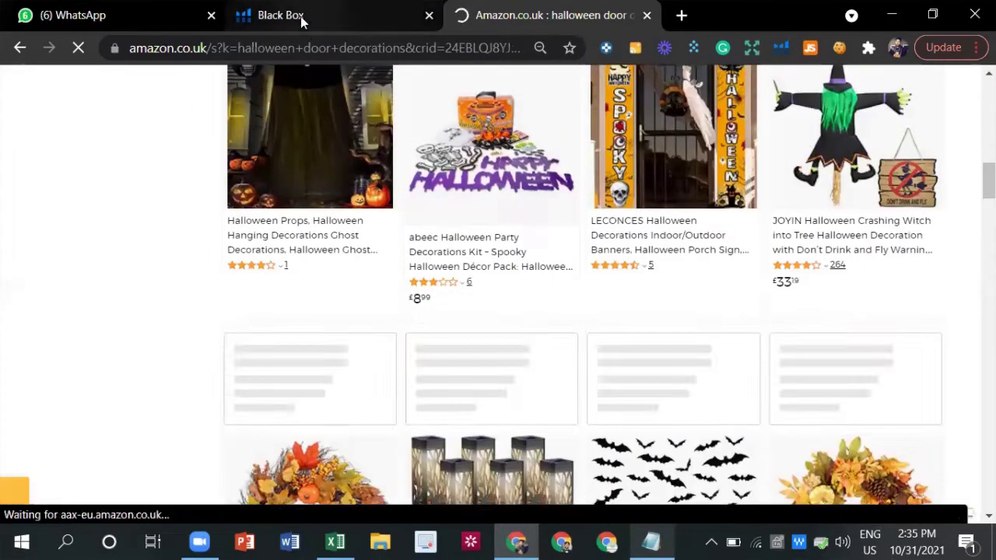
Switch back to Black Box and select the phrase "fake plants" in the keyword results.
left_click(295, 16)
scroll(272, 353, "down", 1)
scroll(230, 354, "down", 1)
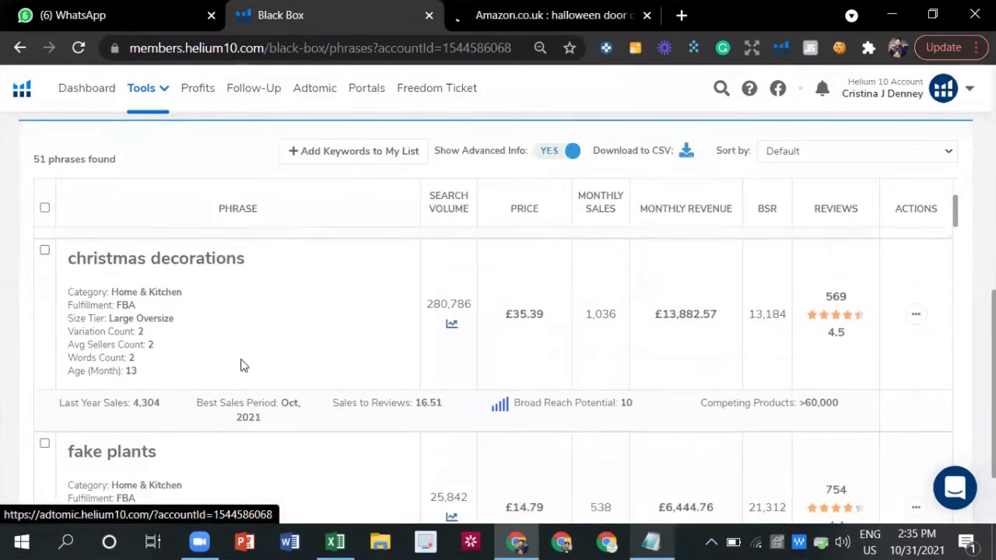
left_click_drag(156, 451, 73, 451)
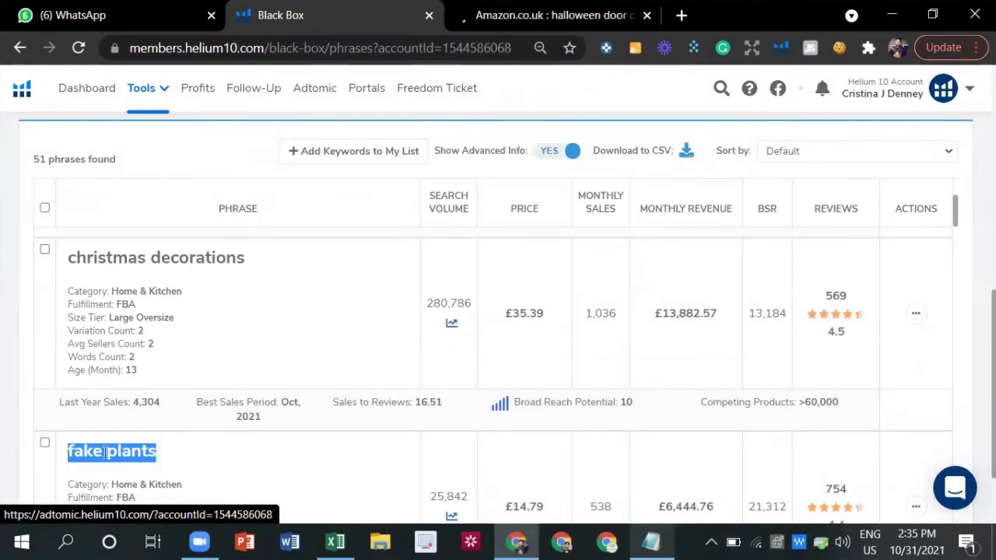
right_click(105, 452)
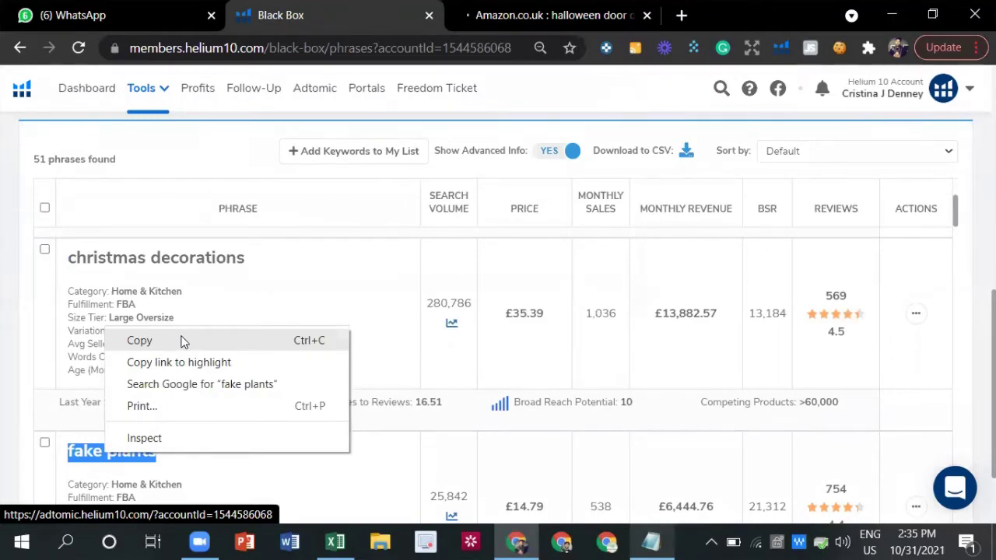
scroll(765, 138, "up", 8)
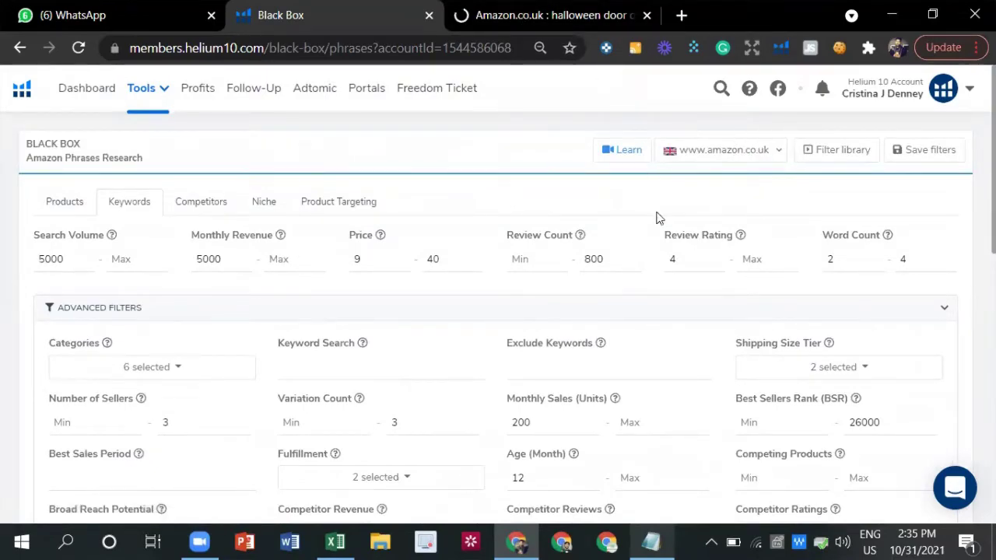
On the open amazon.co.uk page, set the delivery location to the first suggested Liverpool postcode and check the refreshed Halloween listings.
left_click(563, 7)
scroll(400, 178, "up", 5)
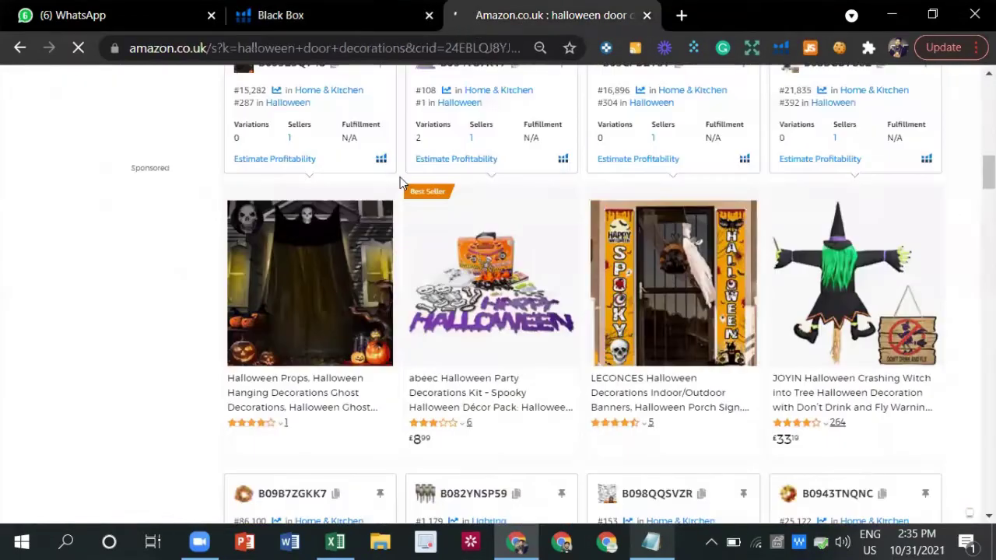
left_click(131, 80)
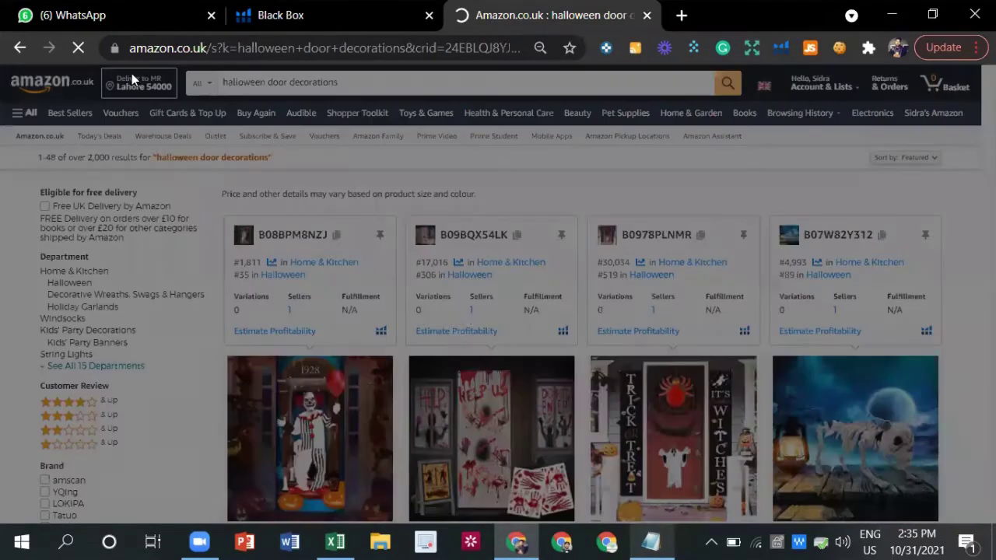
left_click(473, 343)
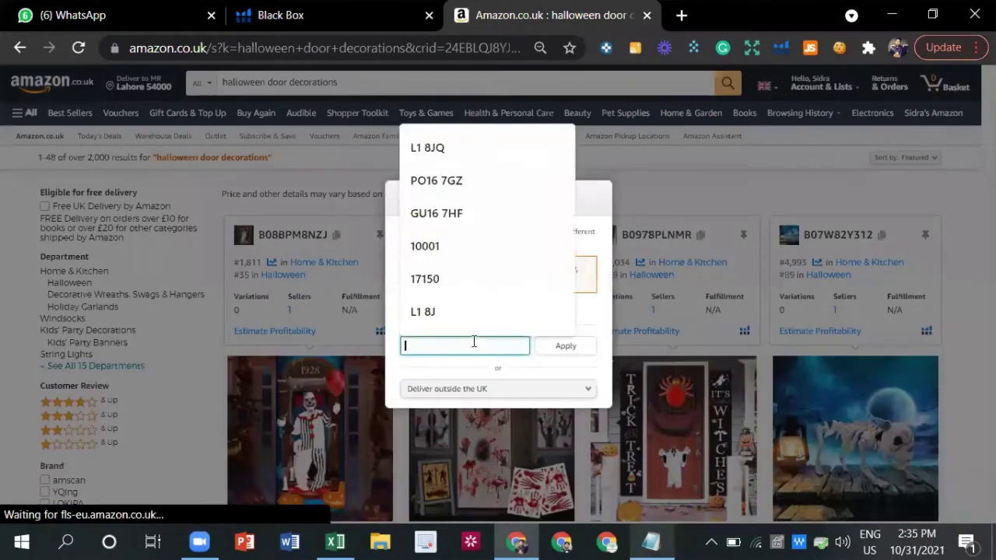
left_click(487, 144)
left_click(565, 345)
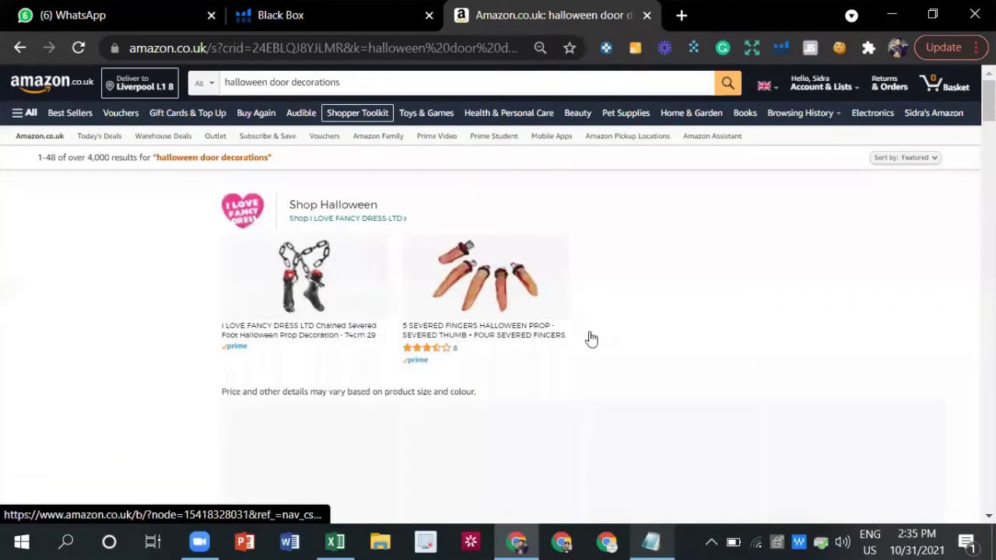
scroll(591, 339, "down", 10)
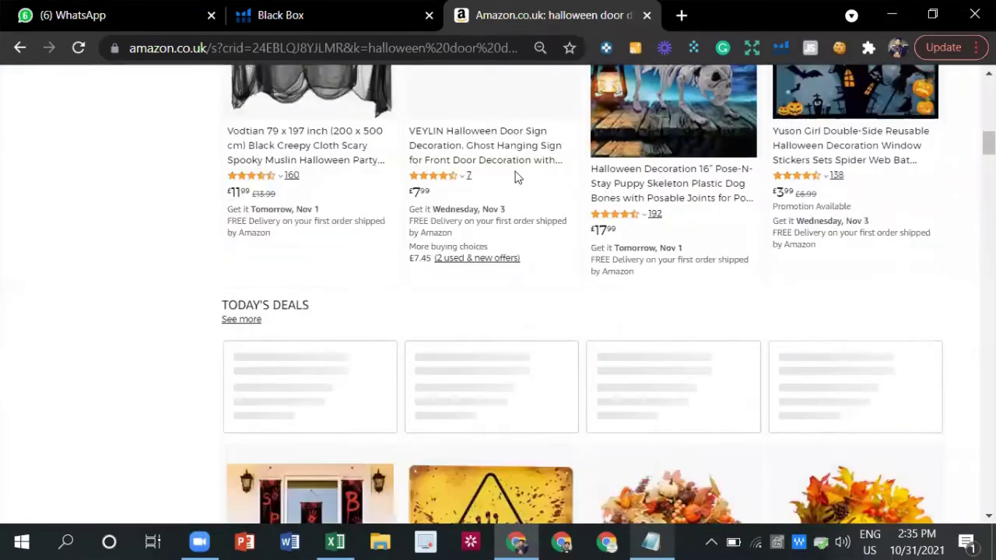
scroll(506, 195, "up", 4)
Return to Black Box, review the first phrases in the keyword results and copy "fake plants".
key("ctrl+shift+Tab")
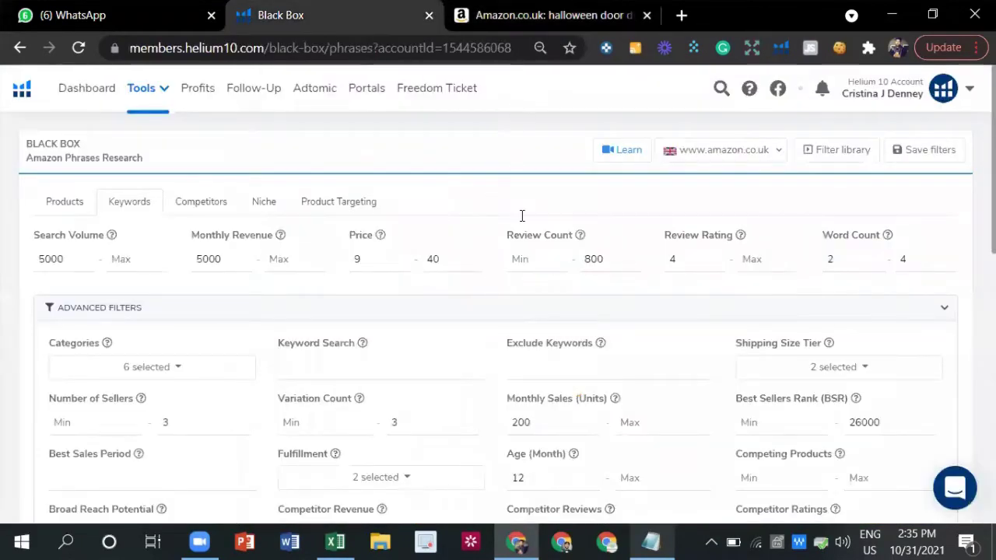
scroll(362, 333, "down", 10)
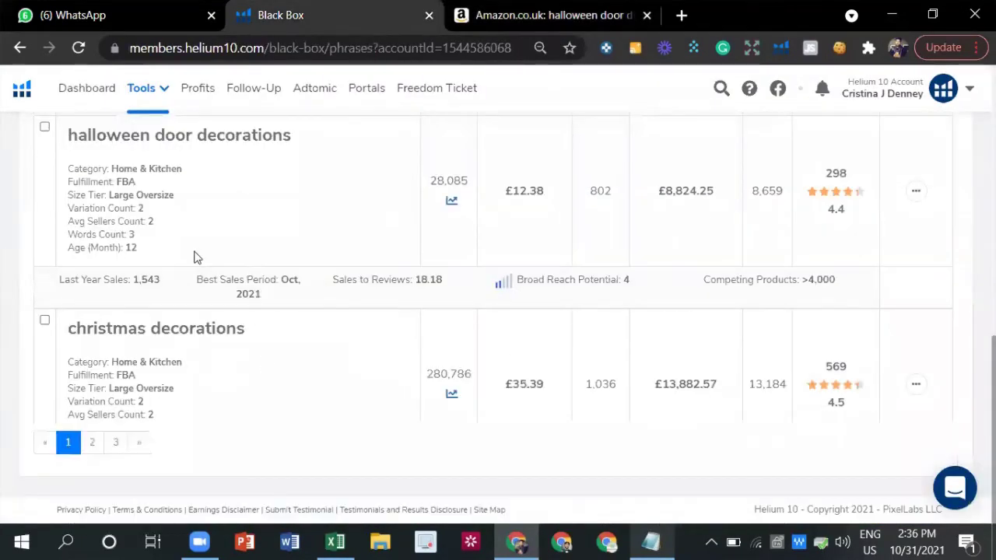
scroll(283, 233, "up", 1)
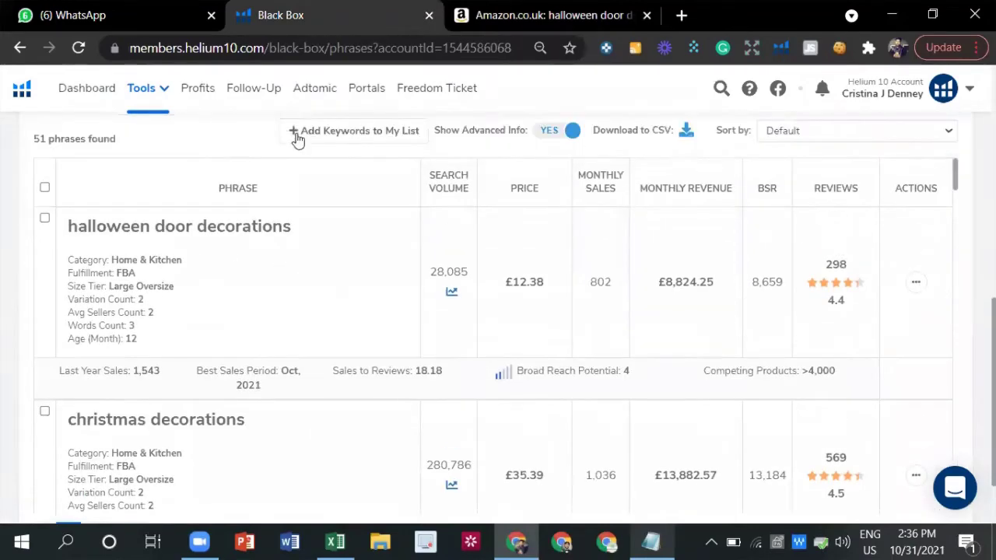
scroll(283, 163, "down", 1)
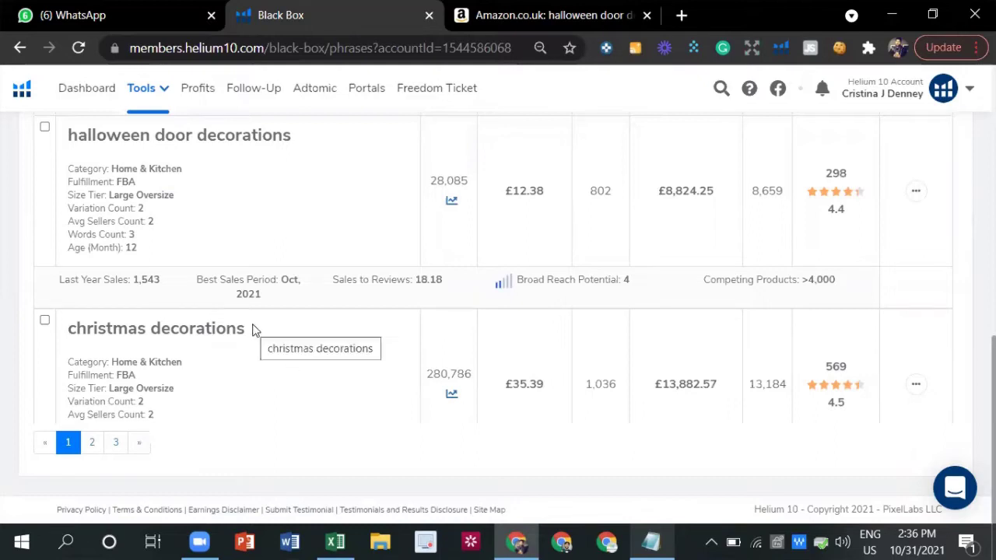
scroll(260, 326, "down", 2)
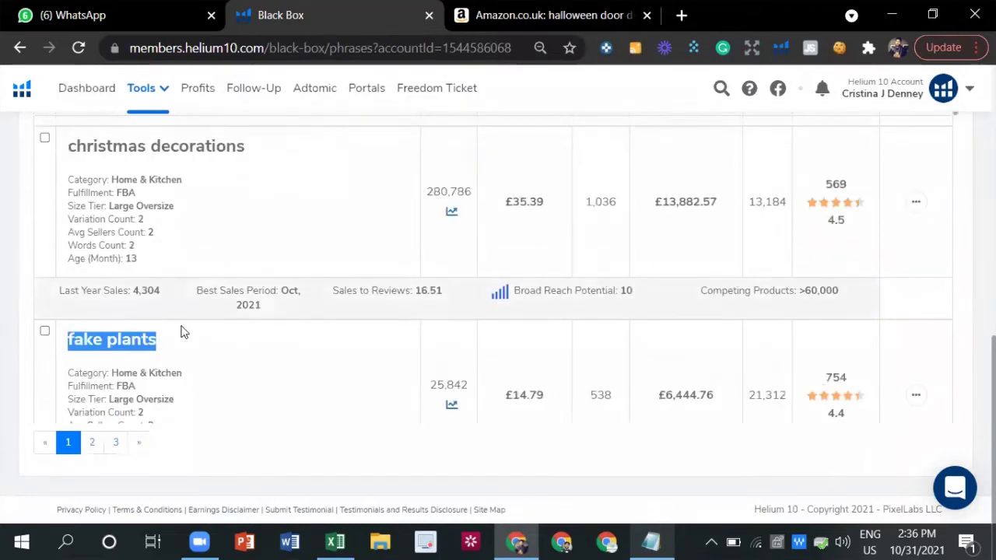
right_click(100, 340)
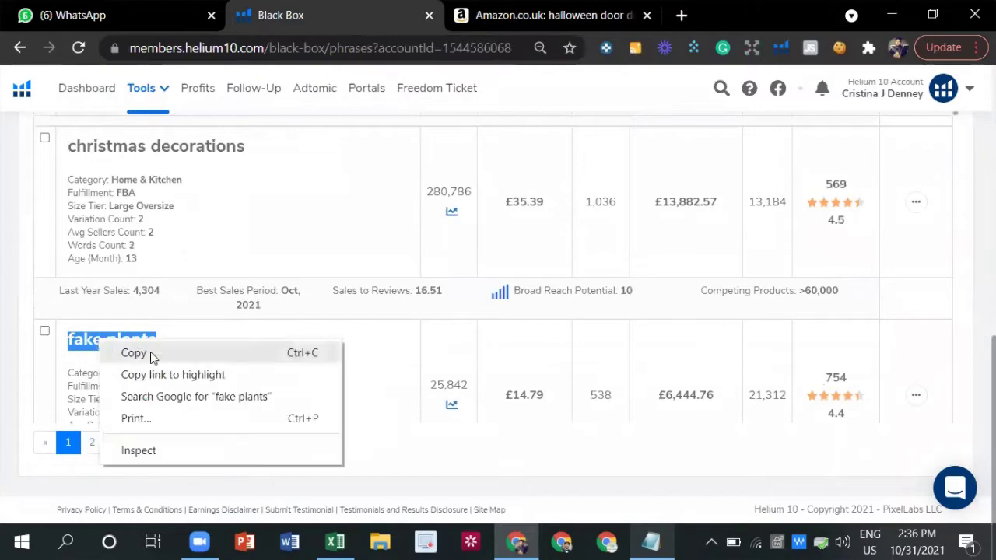
left_click(151, 353)
scroll(228, 347, "down", 2)
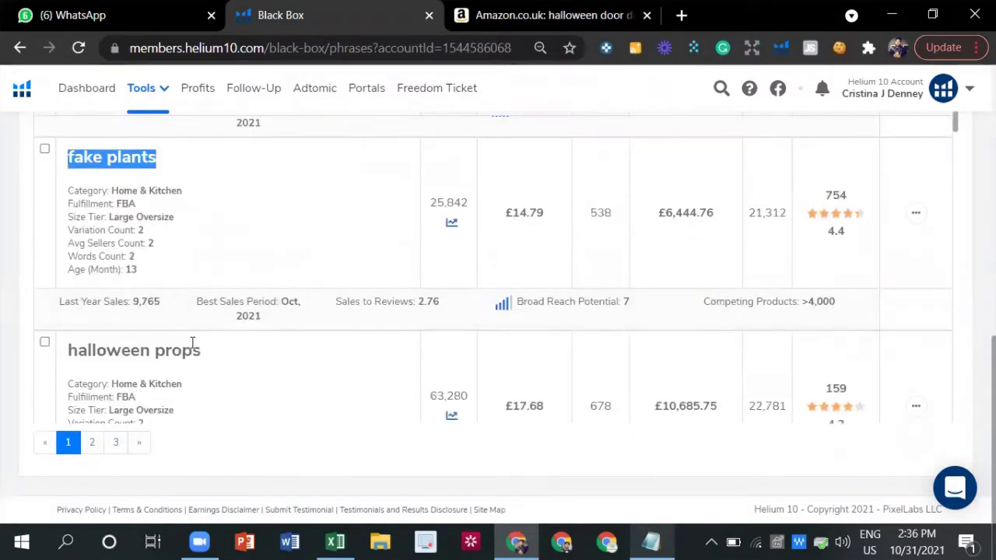
Switch to the amazon.co.uk page and search for "fake plants" in place of the Halloween phrase.
left_click(545, 15)
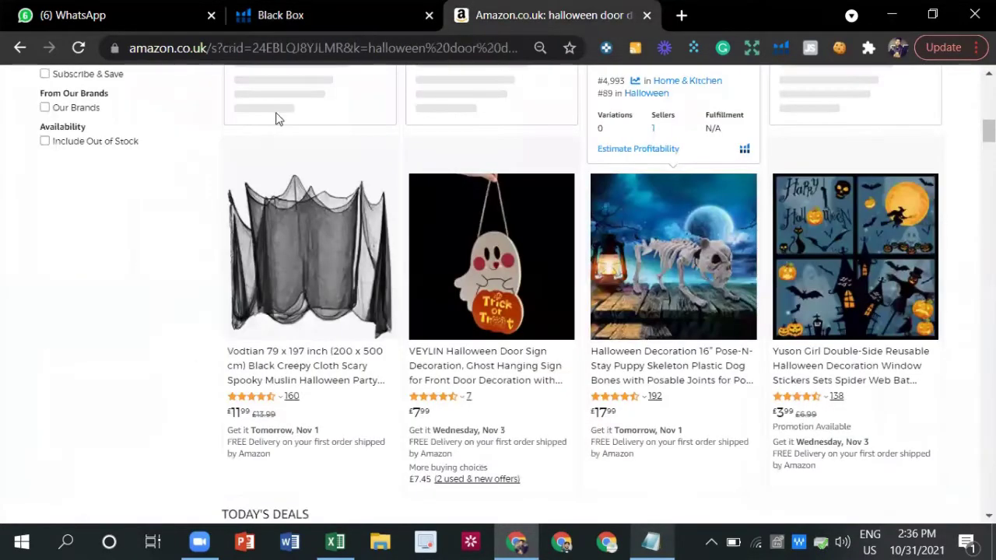
scroll(348, 176, "up", 5)
scroll(347, 73, "up", 3)
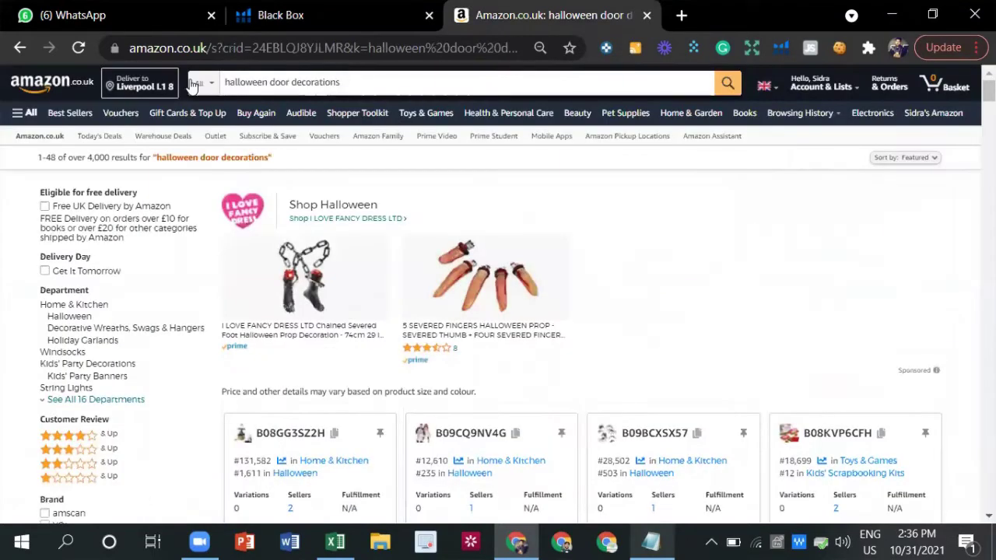
left_click(265, 84)
right_click(272, 82)
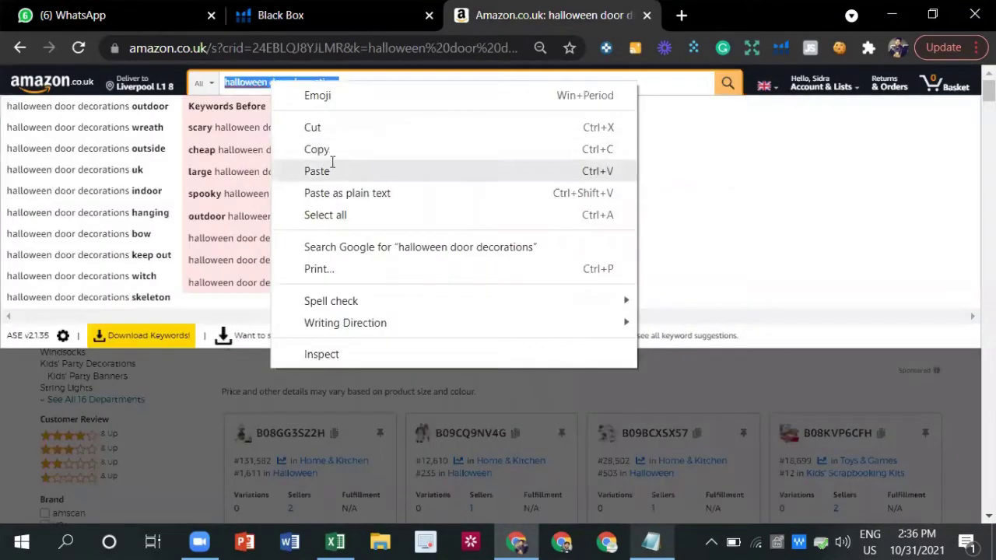
left_click(332, 166)
left_click(727, 92)
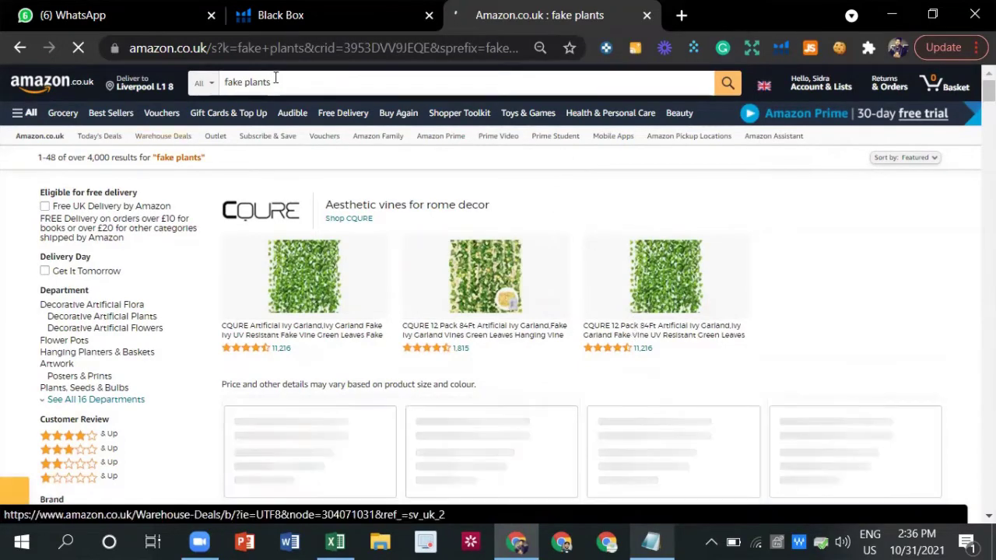
Look through the "fake plants" search results, comparing the product types, prices and review counts.
scroll(462, 301, "down", 3)
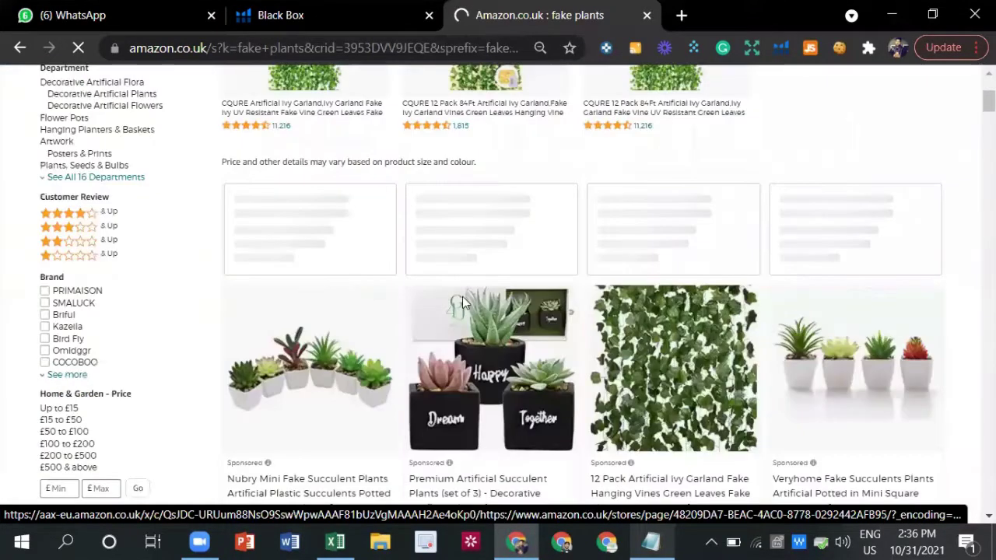
scroll(478, 307, "down", 5)
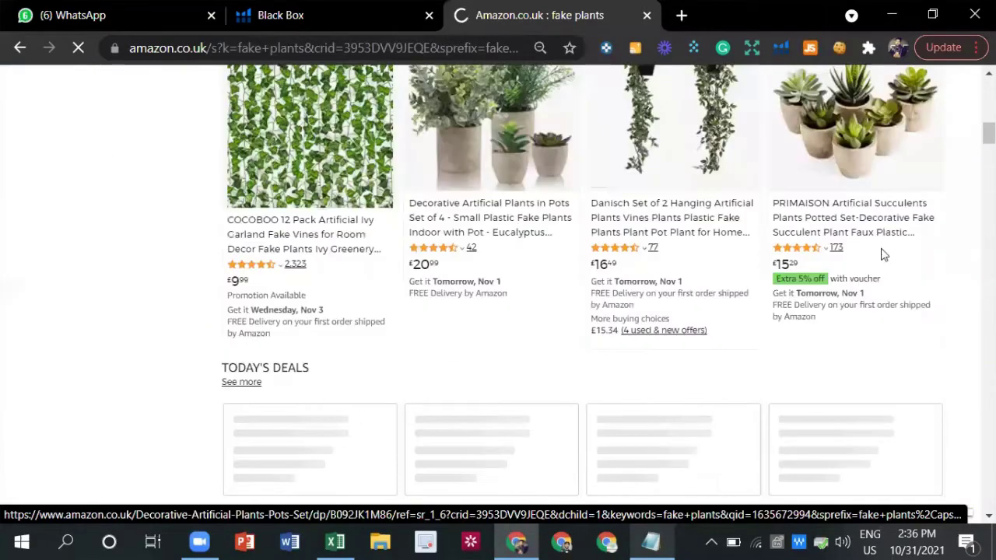
scroll(623, 321, "down", 5)
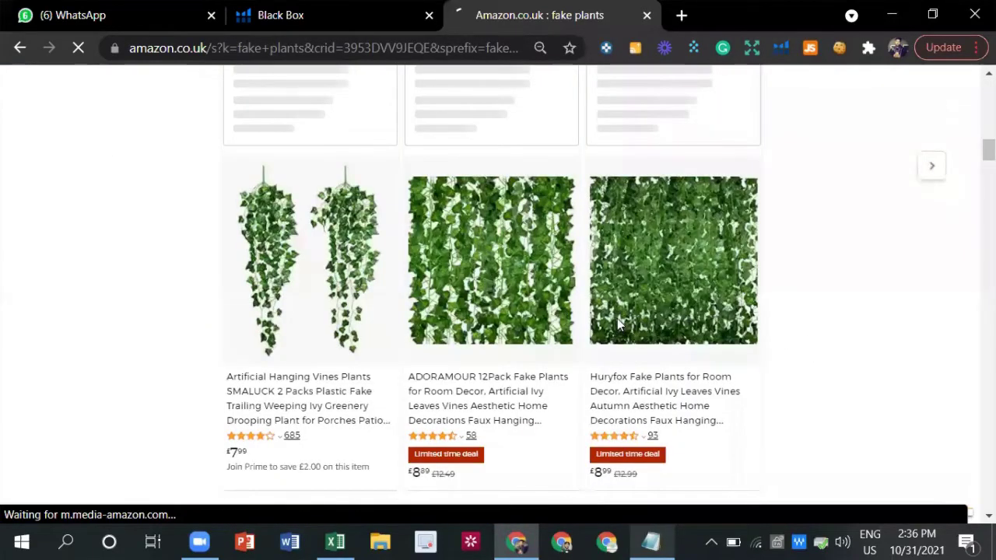
scroll(617, 318, "down", 5)
scroll(614, 316, "up", 4)
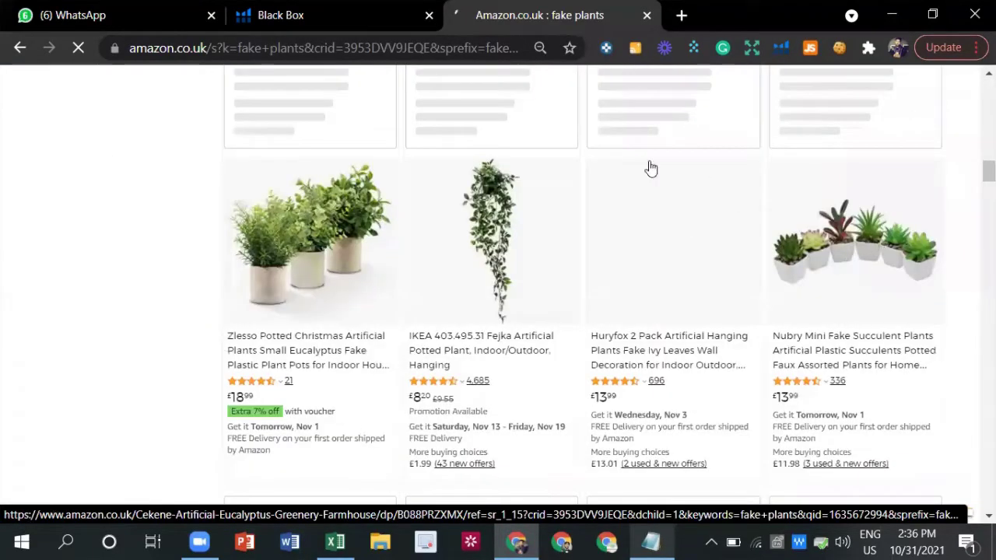
scroll(571, 195, "down", 2)
scroll(529, 257, "up", 2)
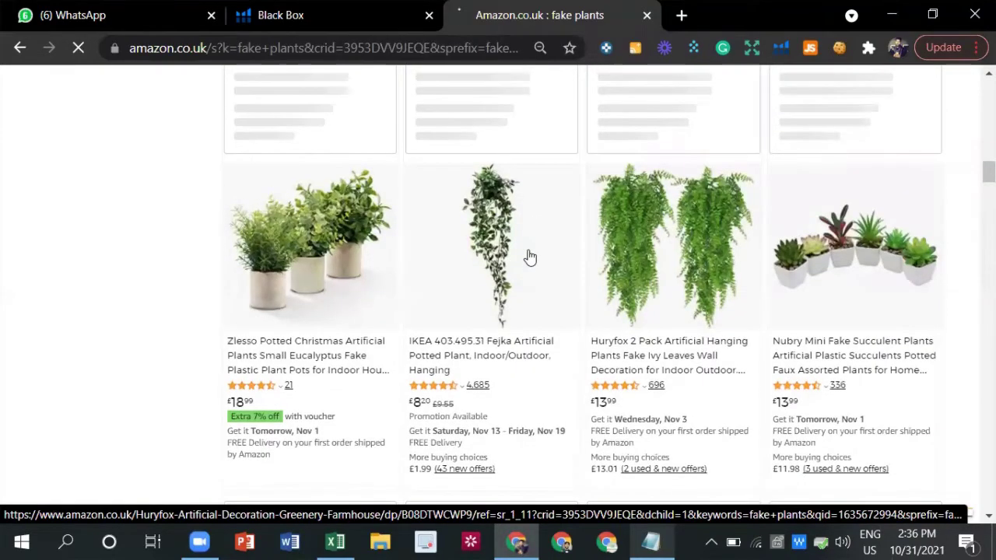
scroll(528, 257, "up", 6)
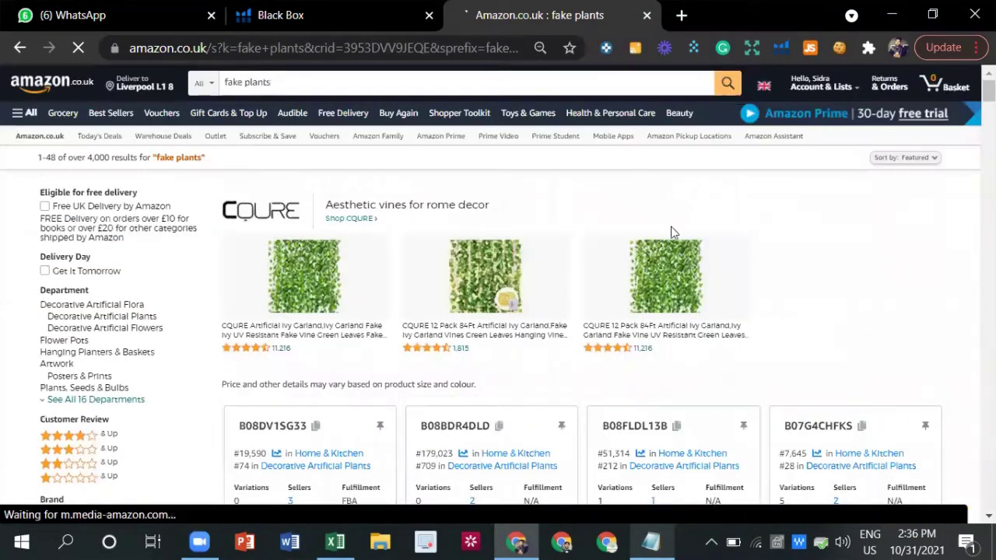
Examine the fake plants listings again from the first row down, checking sales ranks, sellers, reviews, prices and a potted set's price history.
scroll(679, 244, "down", 5)
scroll(620, 294, "up", 1)
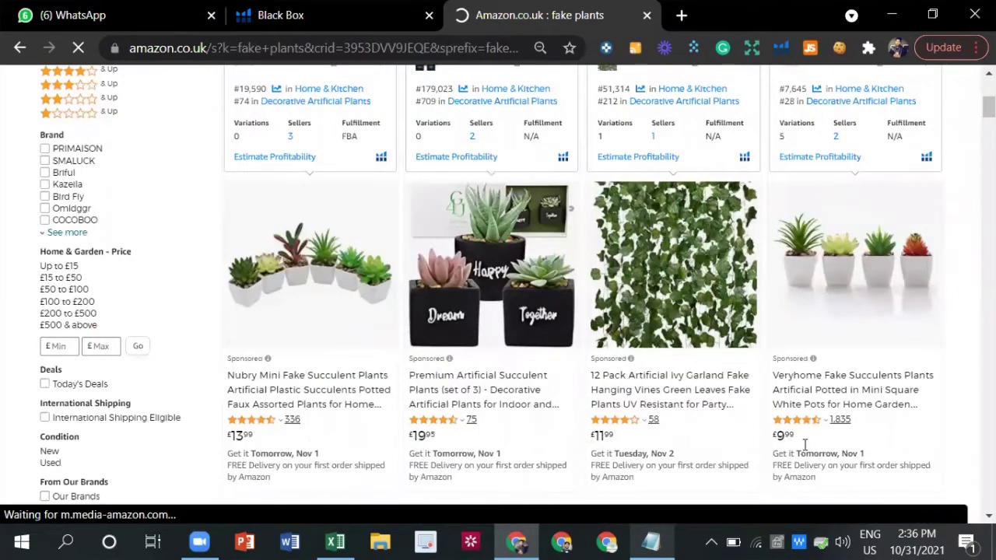
scroll(544, 420, "up", 1)
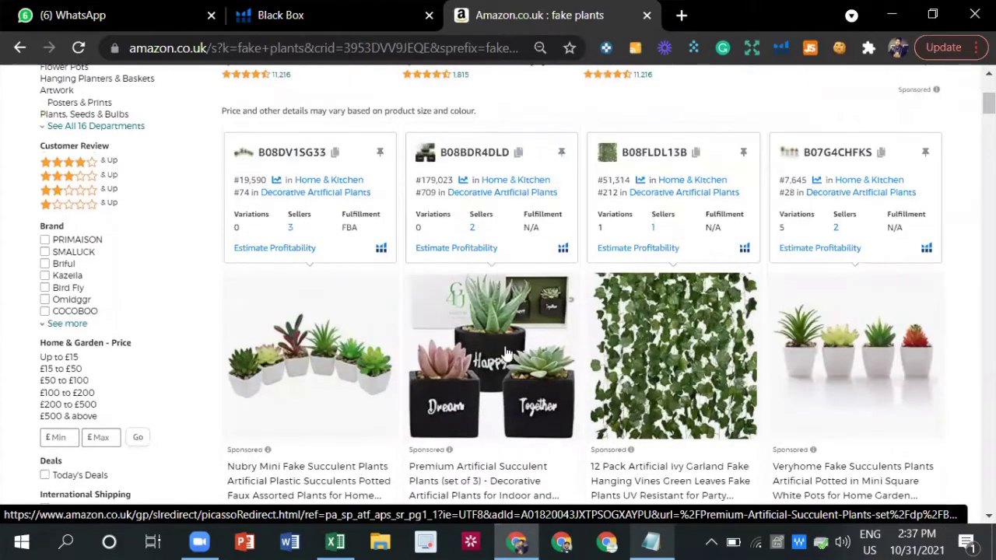
scroll(663, 346, "down", 2)
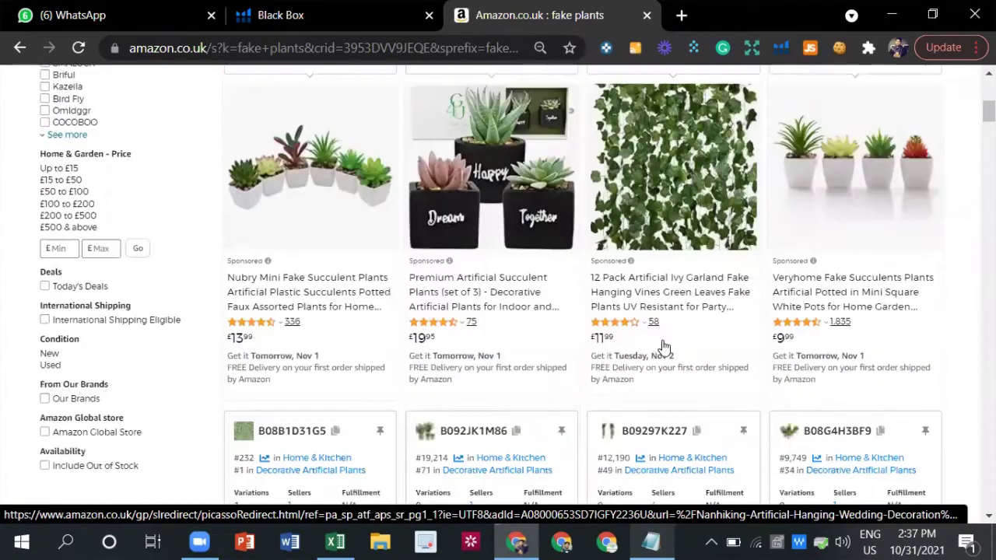
scroll(572, 355, "down", 4)
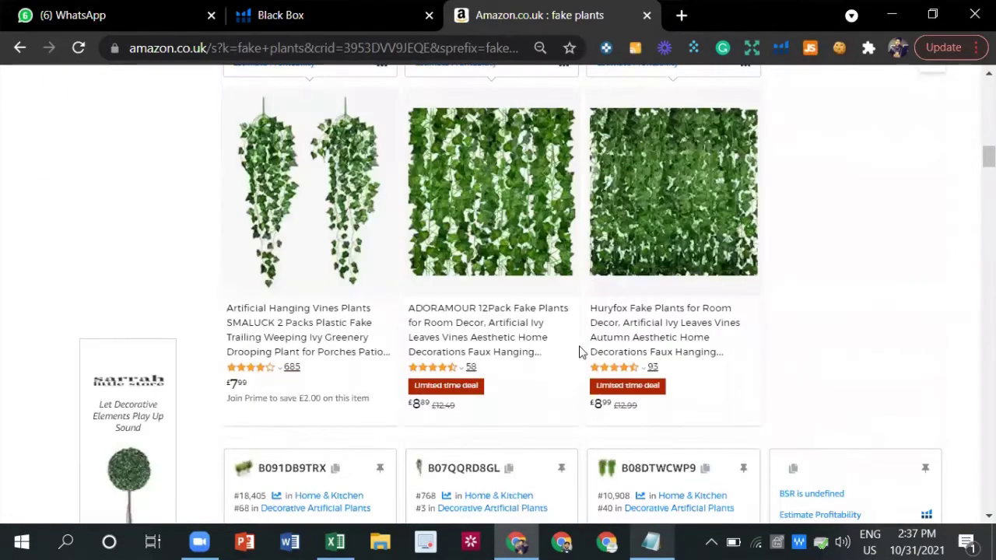
scroll(579, 352, "down", 5)
mouse_move(630, 224)
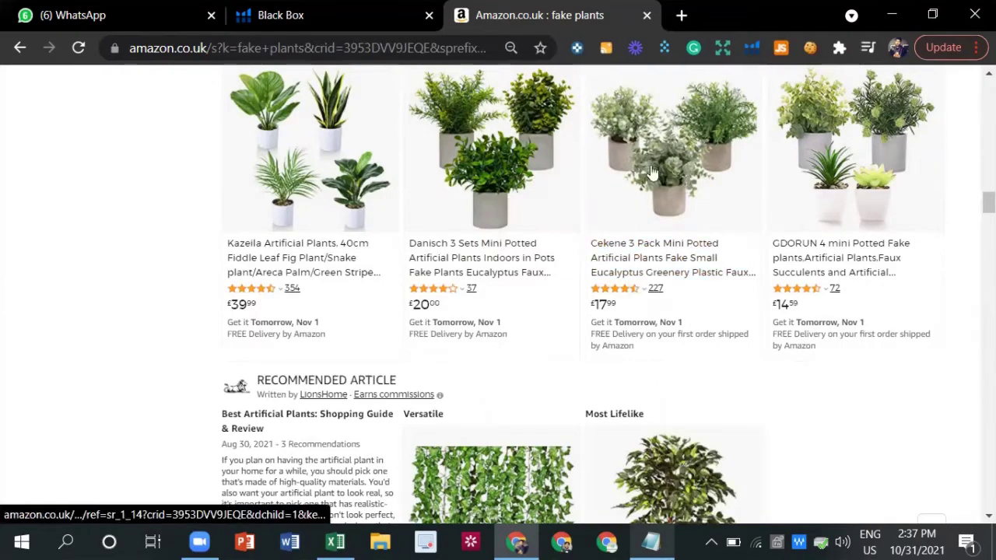
mouse_move(675, 101)
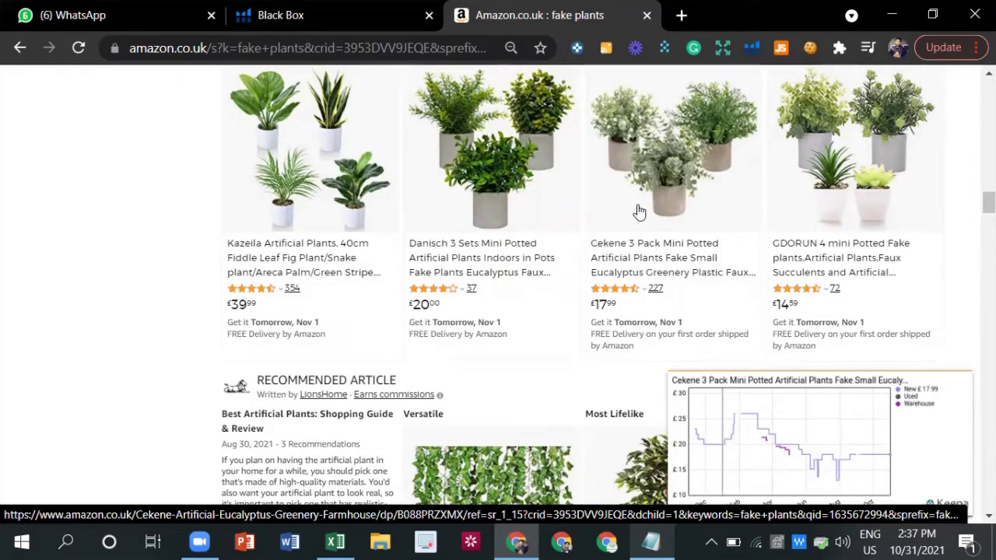
scroll(596, 235, "down", 1)
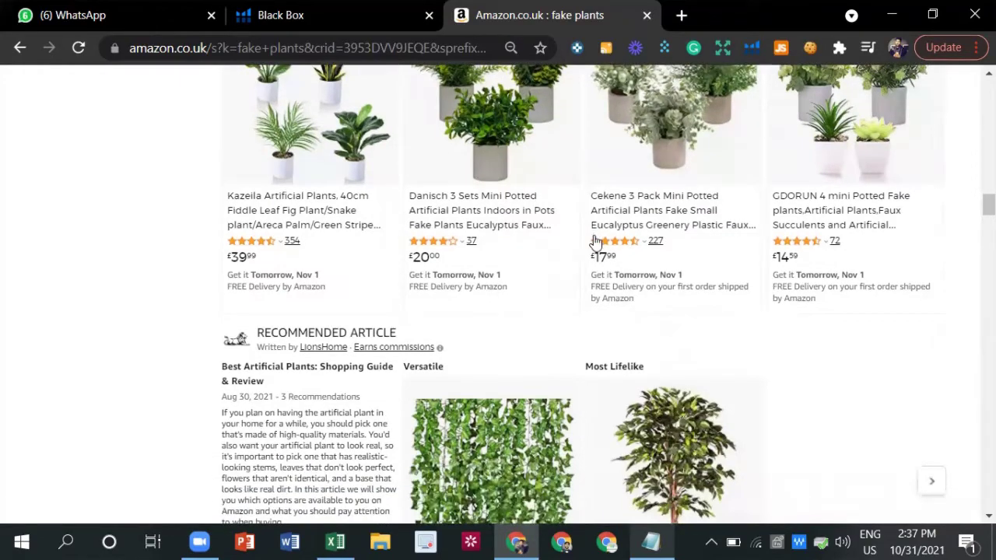
scroll(596, 242, "down", 5)
scroll(755, 235, "down", 5)
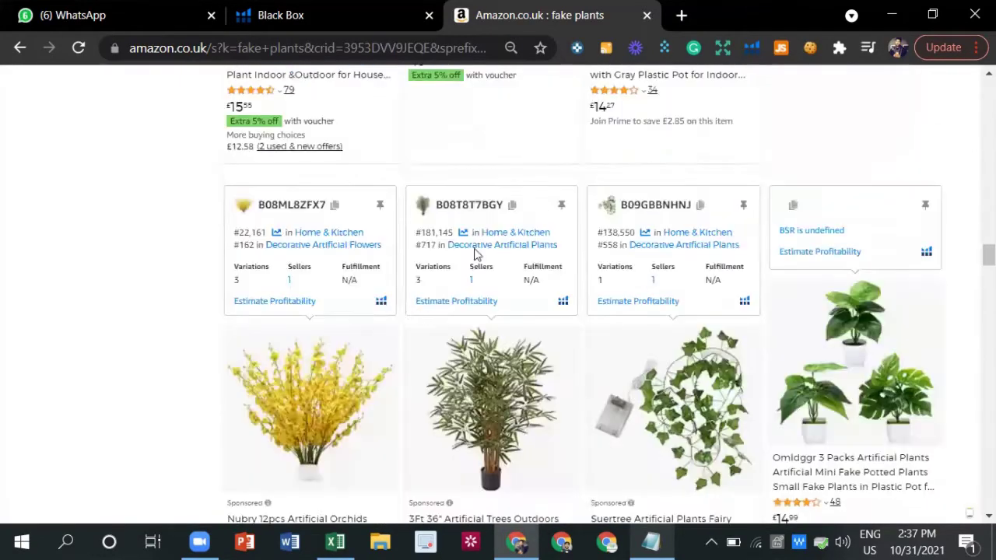
scroll(673, 156, "down", 5)
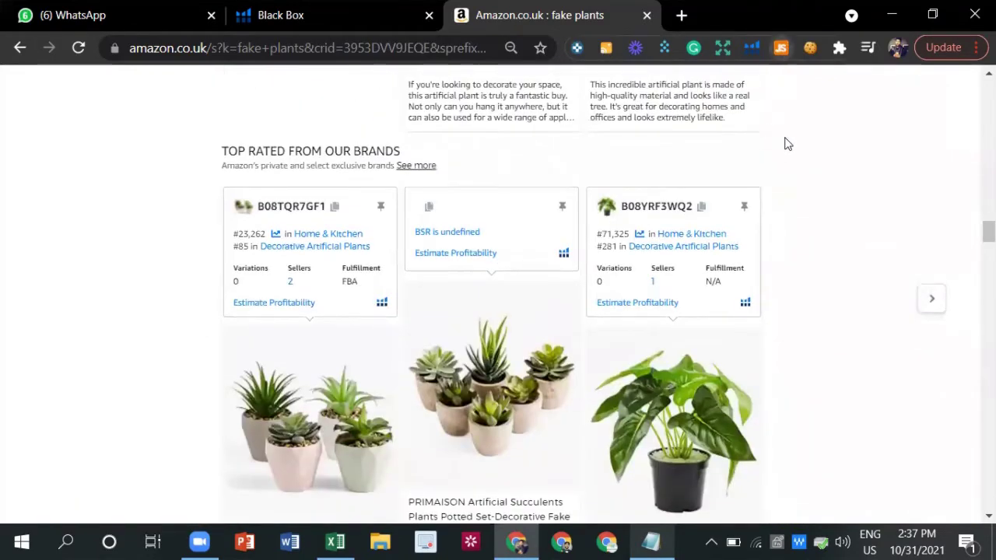
Open the Jungle Scout extension and log in, pasting the account password copied from the Notepad note.
left_click(781, 48)
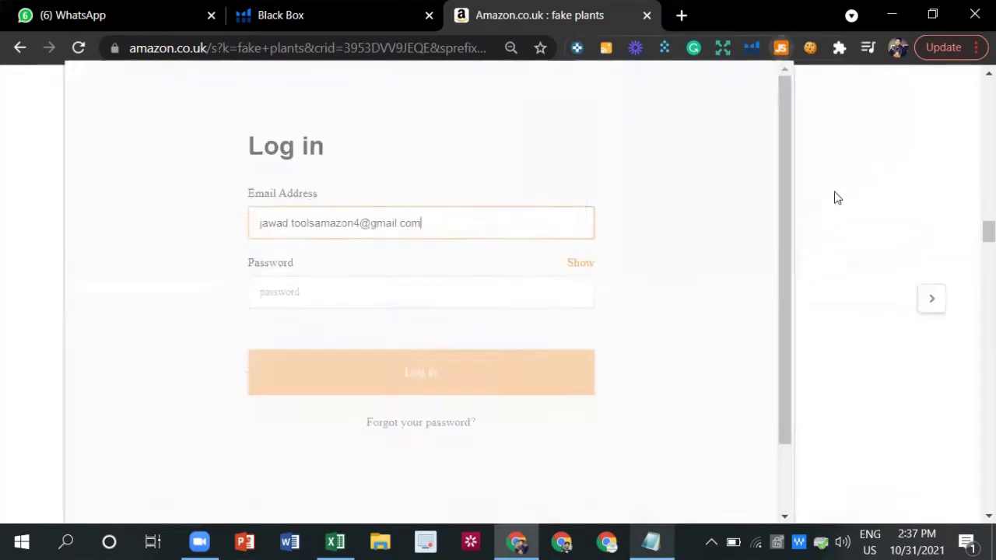
left_click(494, 303)
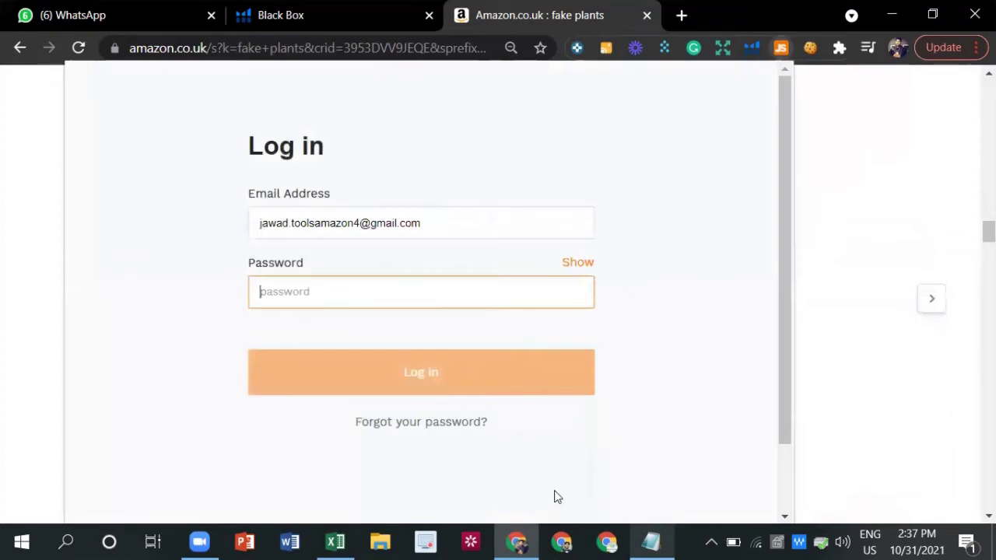
key("alt+Tab")
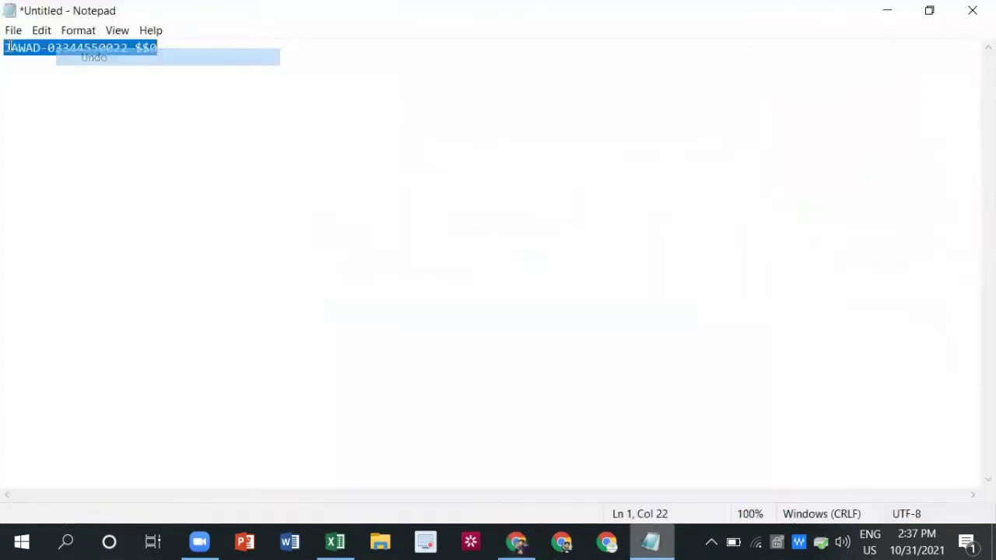
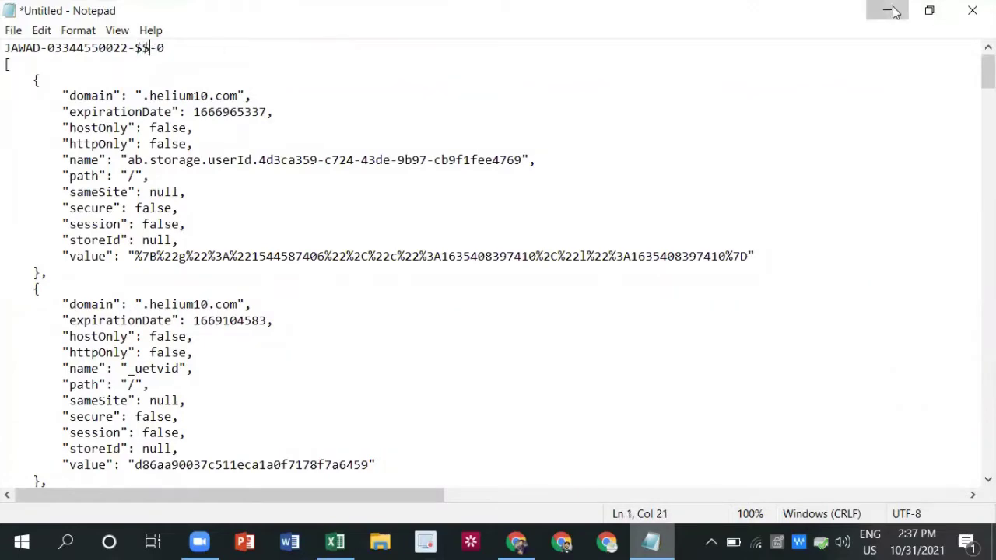
left_click(891, 11)
left_click(781, 48)
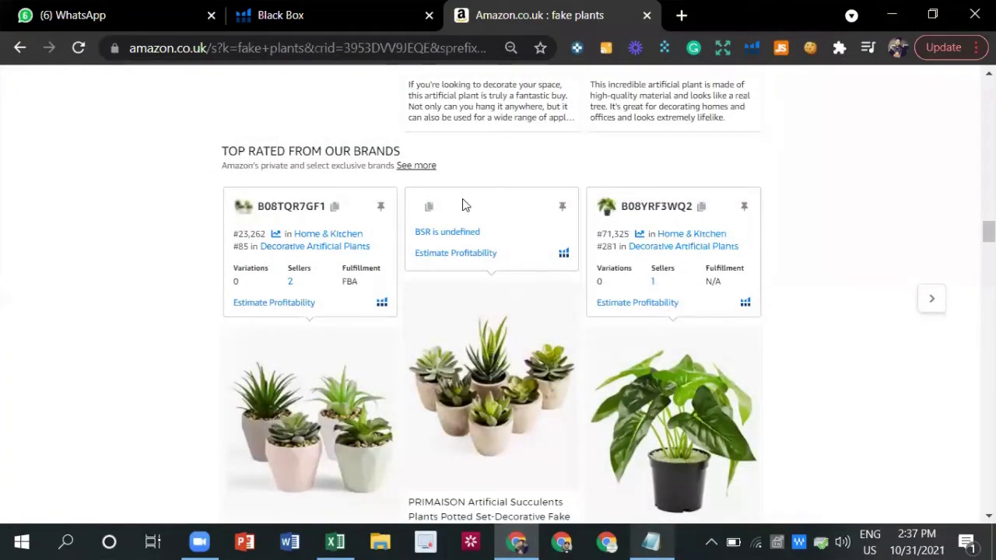
left_click(388, 288)
right_click(406, 289)
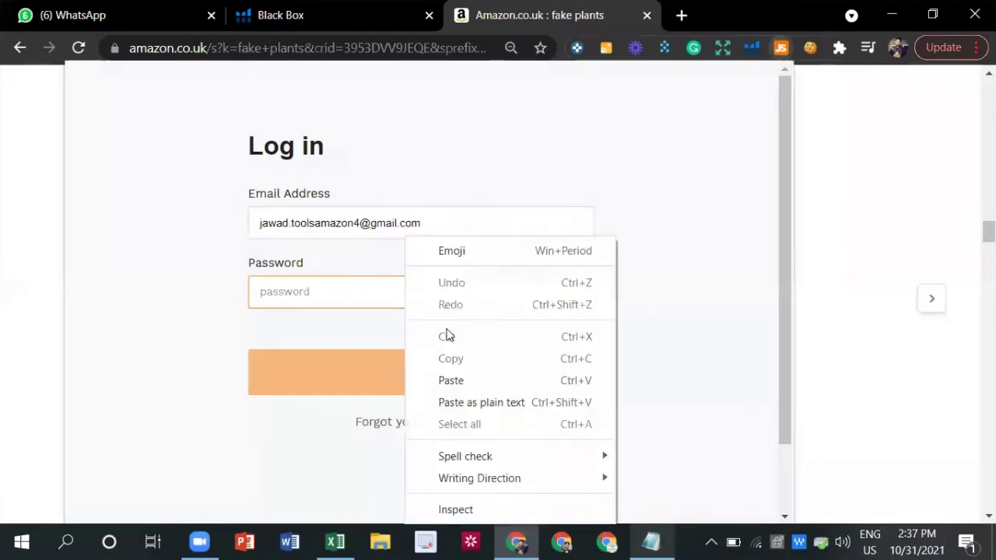
left_click(456, 382)
left_click(433, 383)
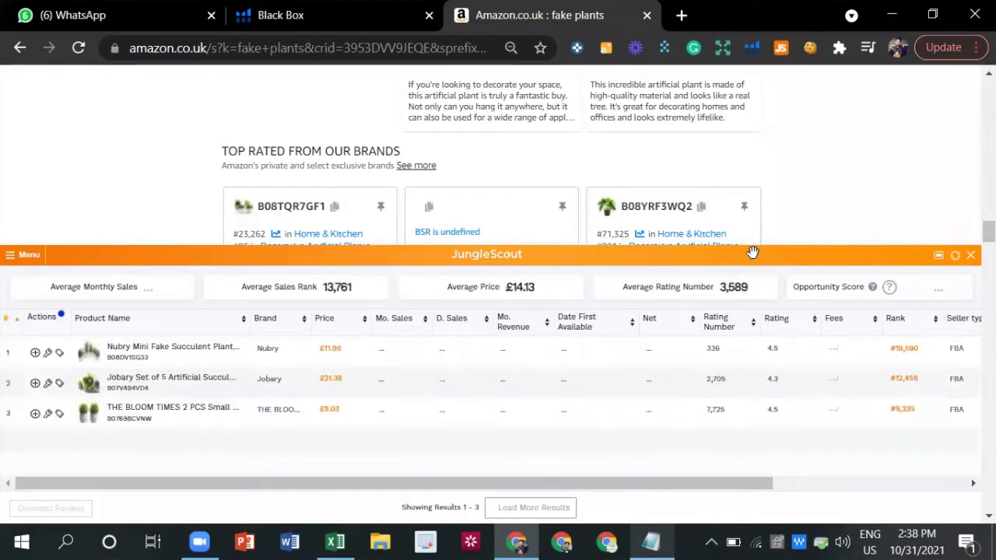
Enlarge the JungleScout results over the whole page and sort the fake plants products by highest monthly sales.
left_click_drag(755, 244, 760, 72)
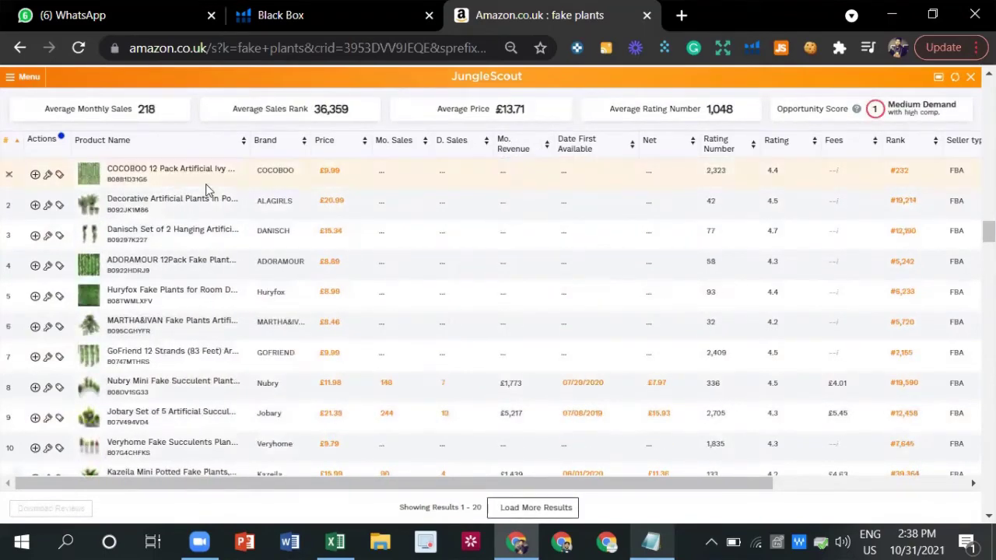
mouse_move(299, 222)
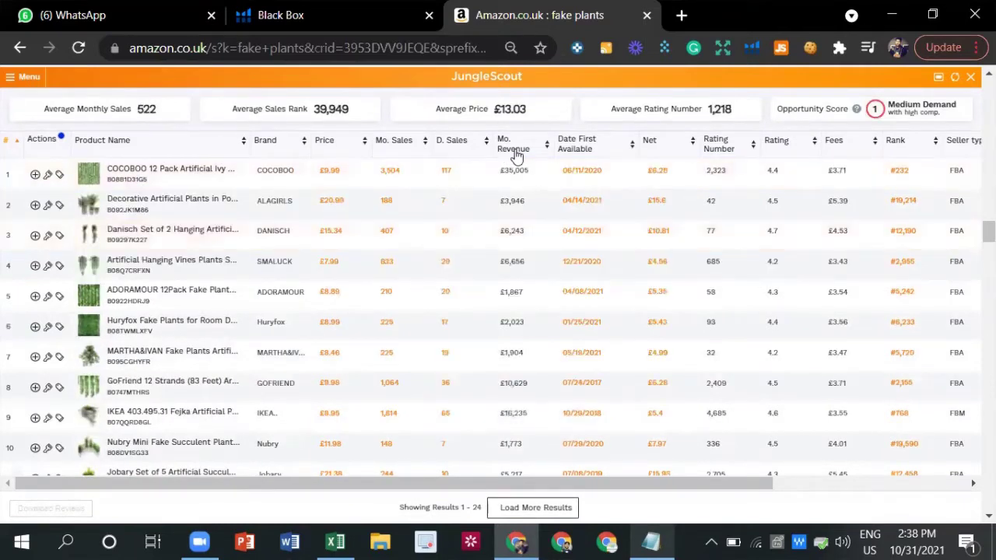
left_click(424, 150)
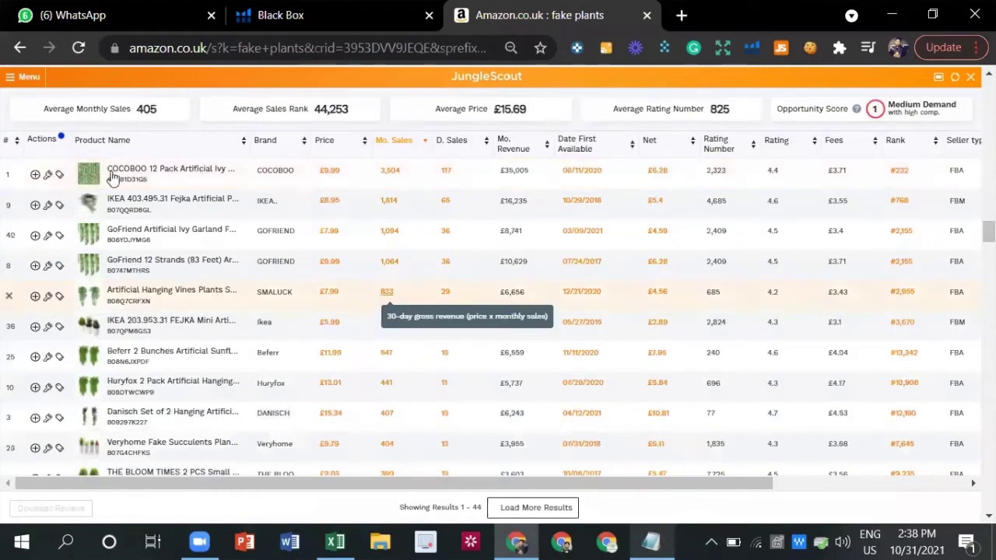
Examine the sorted products' types, monthly sales, revenue, prices, net and rating numbers, and close JungleScout.
mouse_move(99, 183)
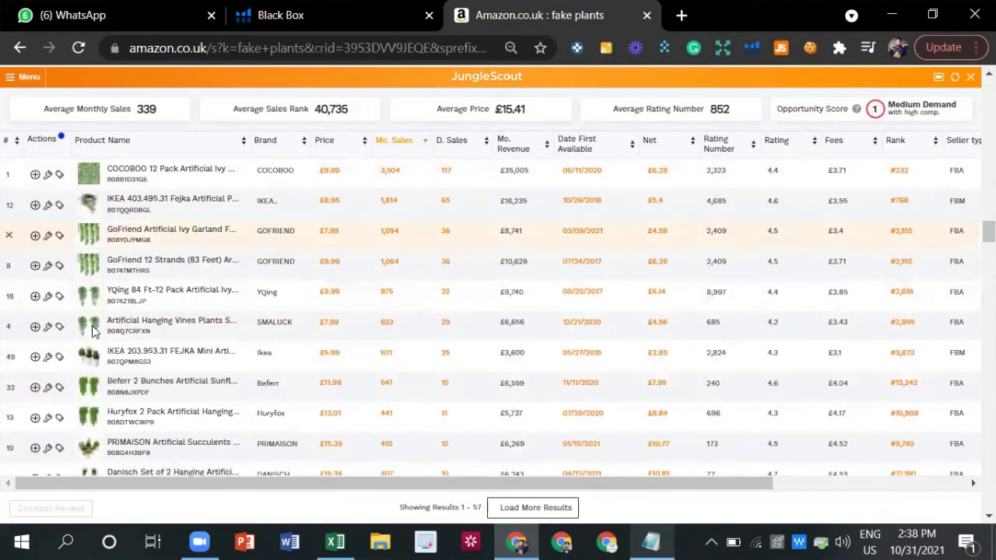
mouse_move(91, 368)
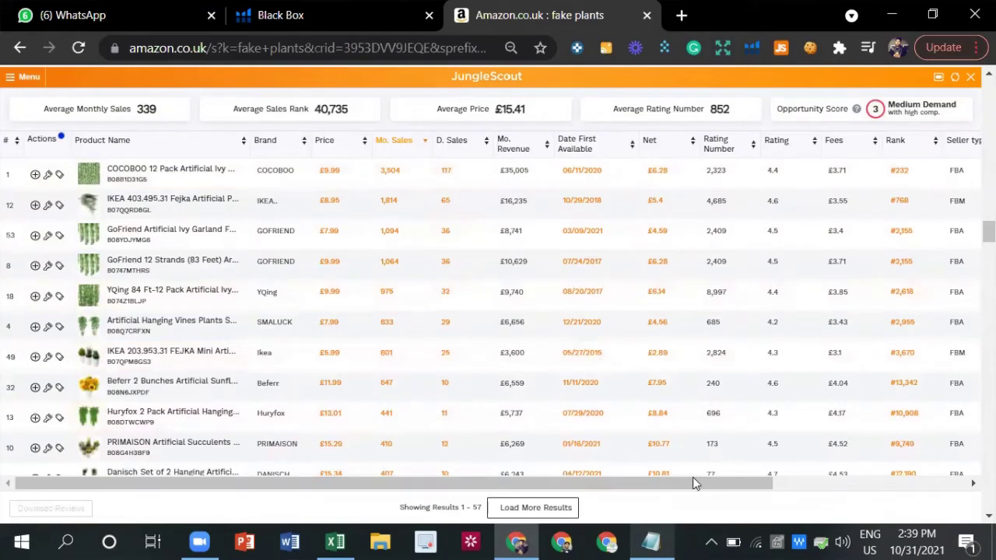
scroll(692, 476, "right", 1)
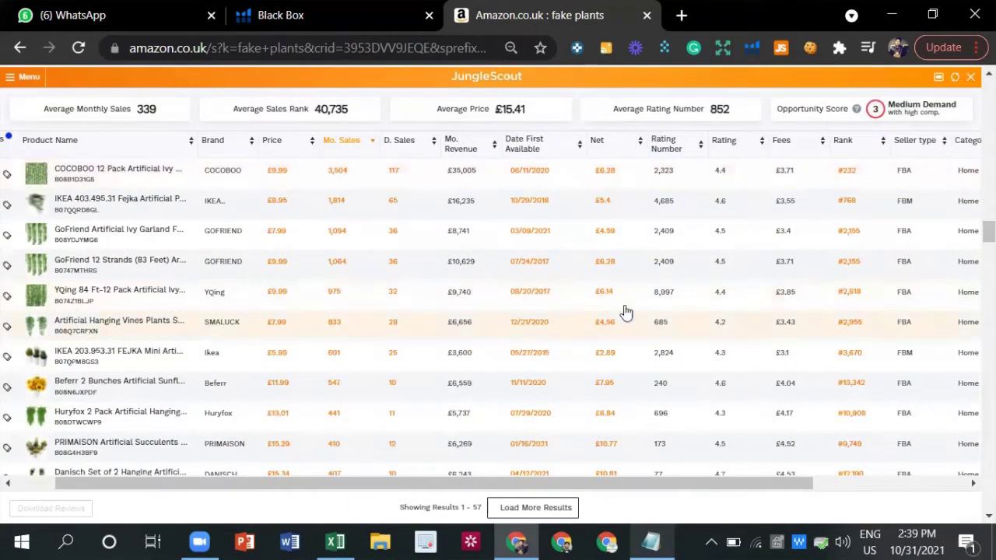
scroll(673, 484, "left", 1)
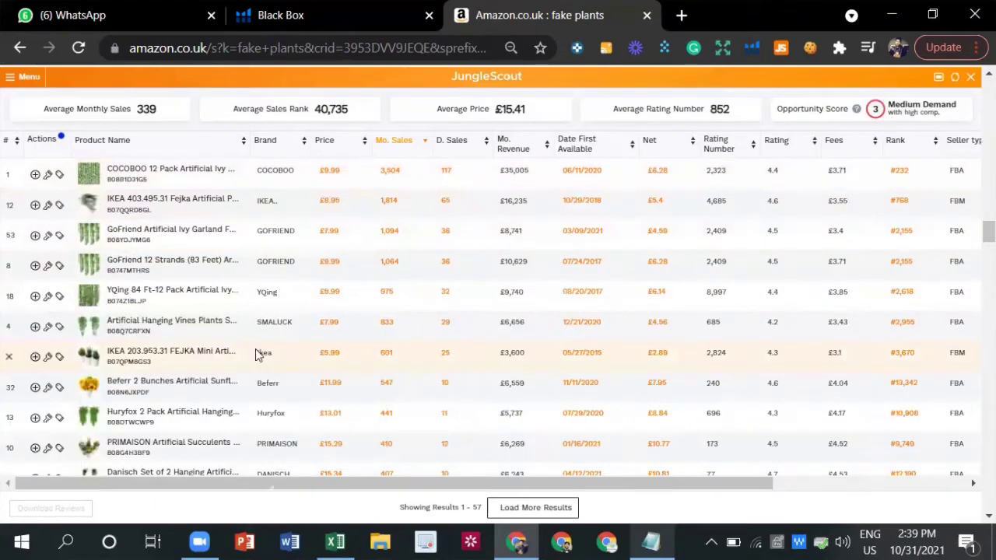
scroll(101, 420, "down", 3)
mouse_move(97, 435)
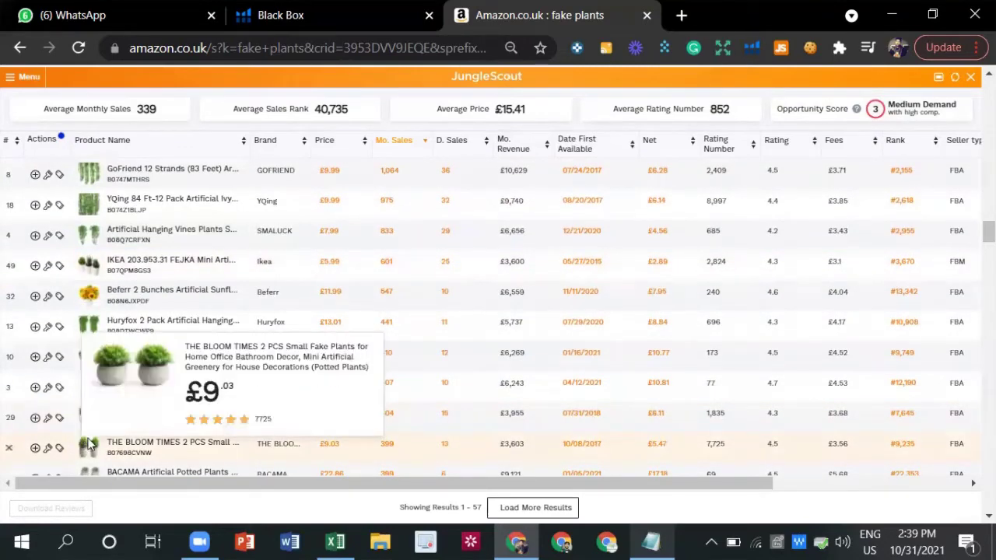
scroll(124, 432, "down", 1)
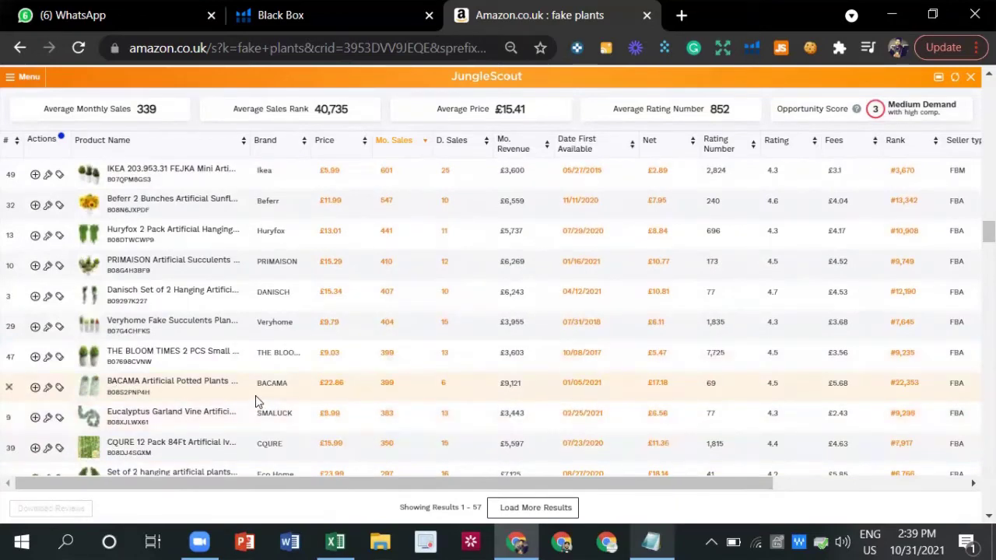
scroll(255, 395, "up", 2)
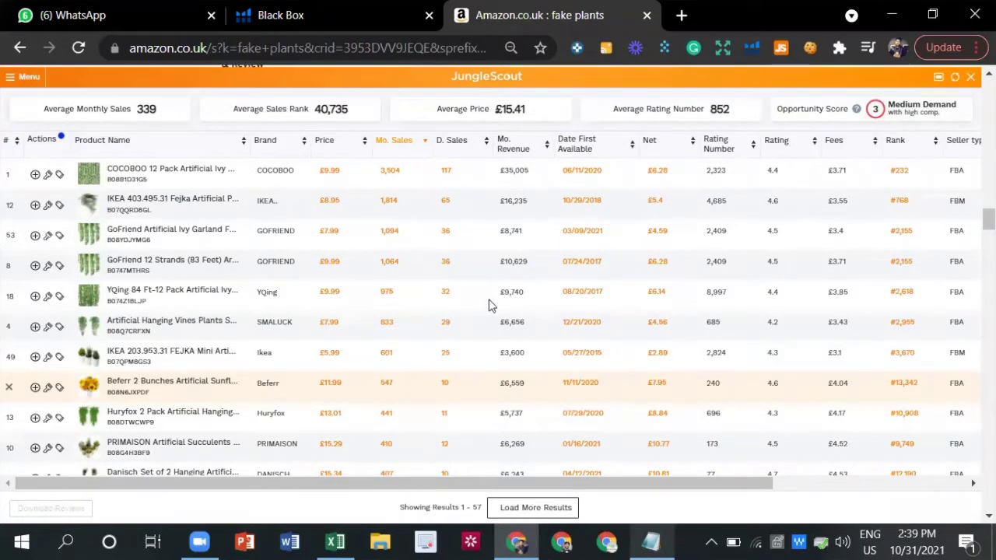
left_click(969, 76)
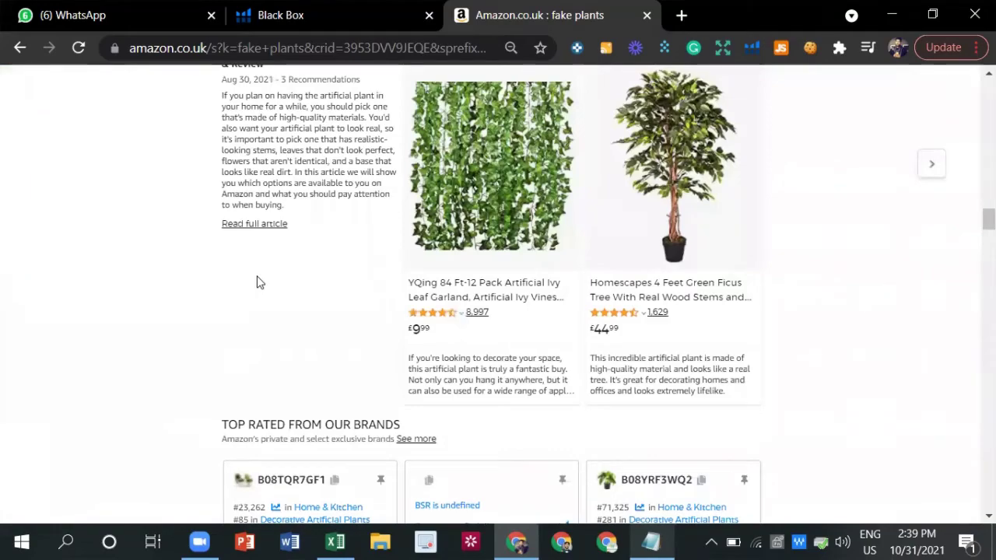
Return to the first fake plants results and check the price history of the sponsored CQURE ivy garlands.
scroll(377, 260, "up", 10)
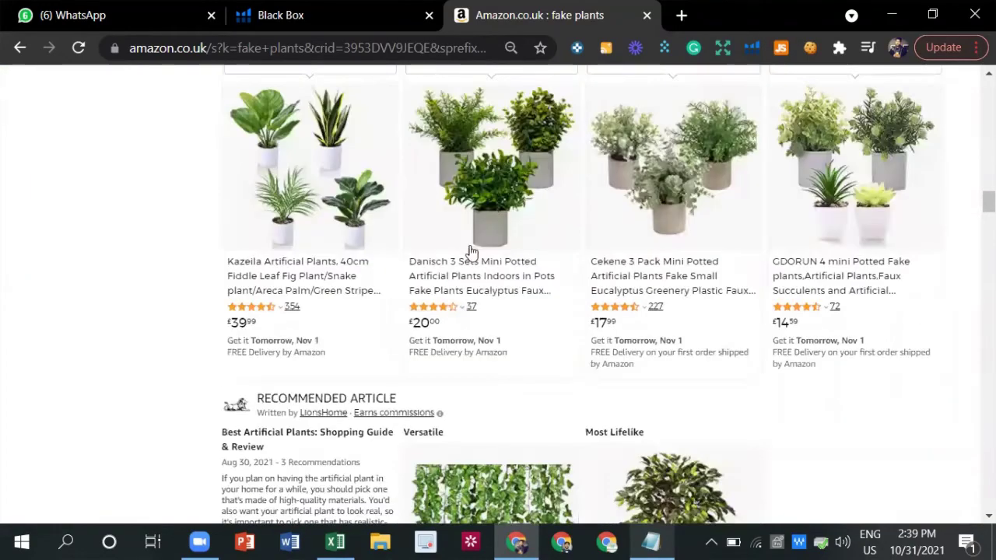
scroll(463, 245, "up", 10)
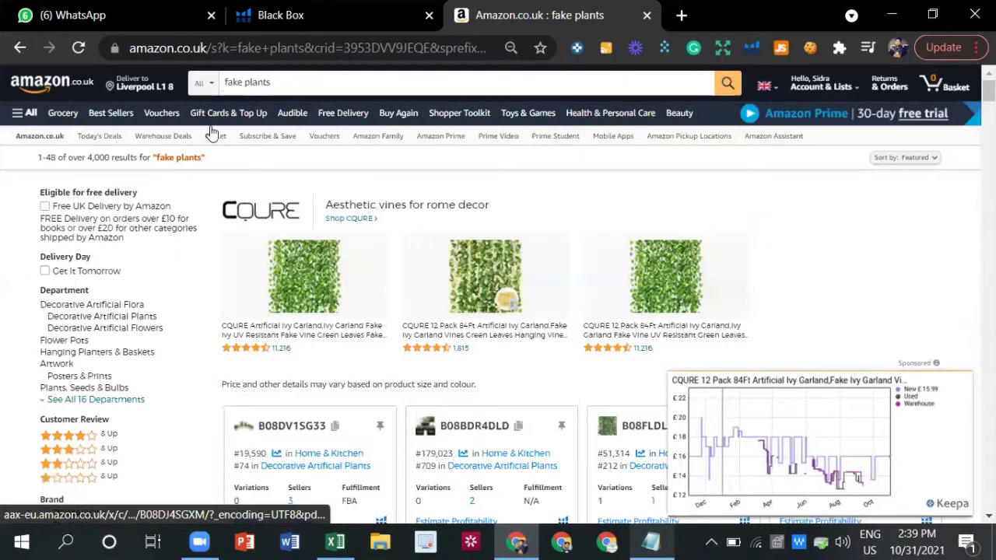
mouse_move(669, 268)
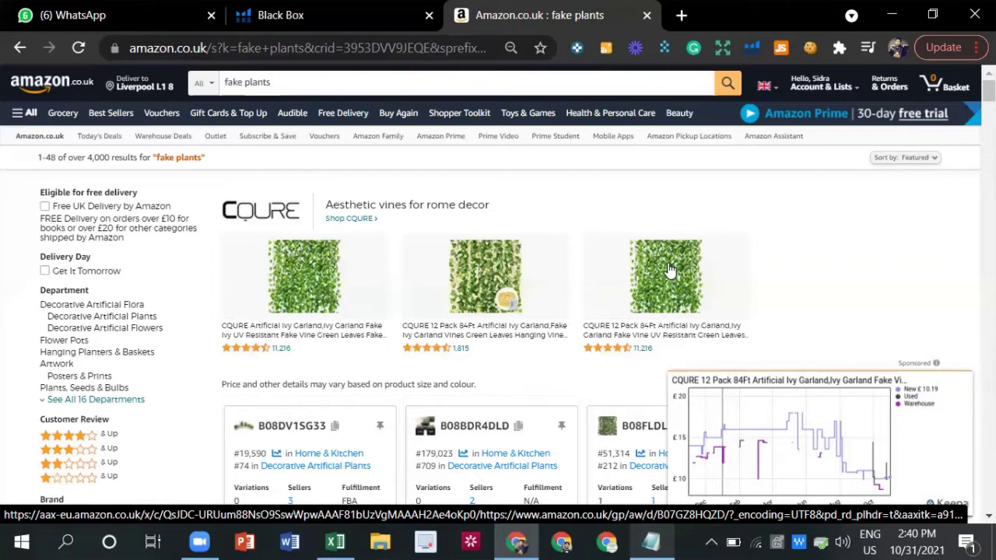
Go back to Black Box and review the keyword phrases from "black seed oil" to "halloween spider web".
left_click(327, 15)
scroll(155, 347, "down", 4)
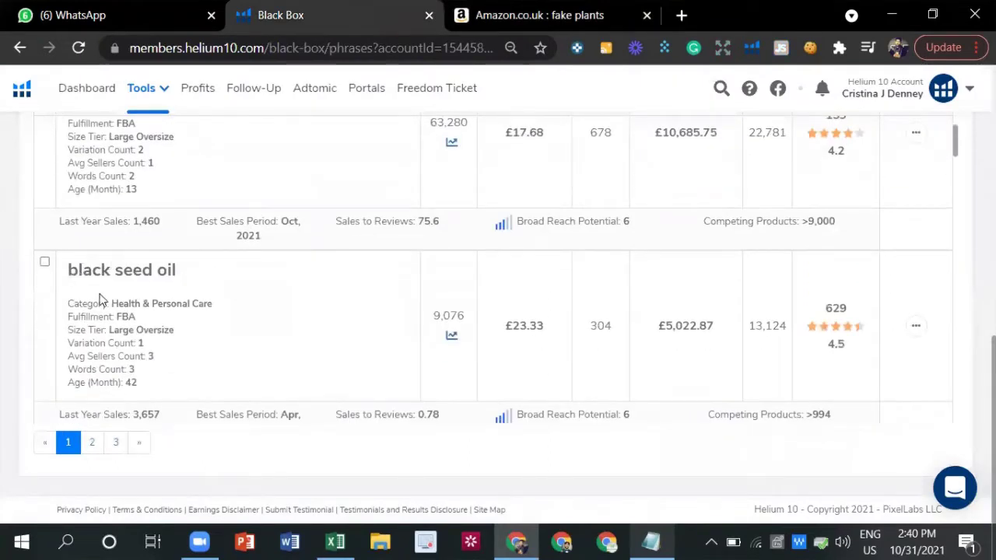
scroll(118, 296, "down", 3)
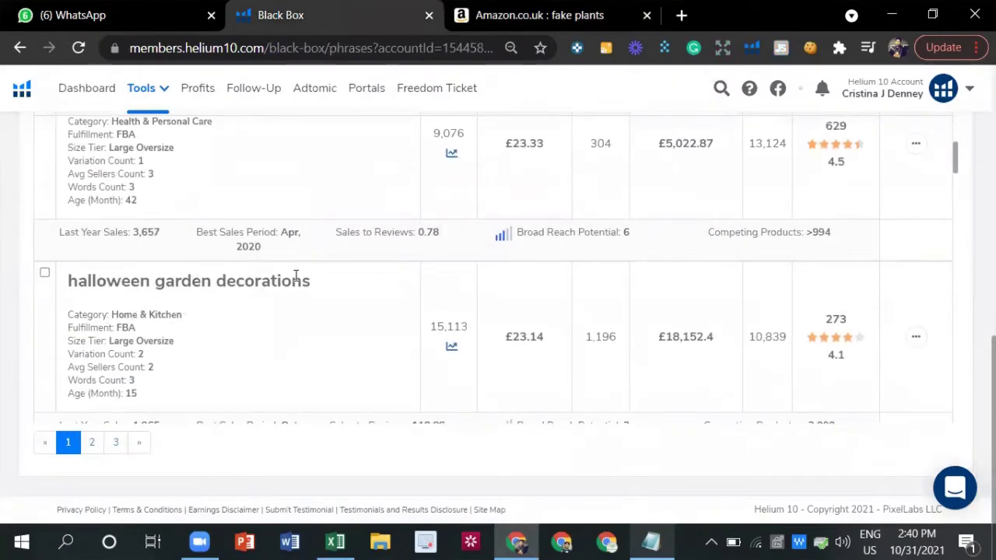
scroll(295, 274, "down", 1)
left_click_drag(311, 195, 218, 194)
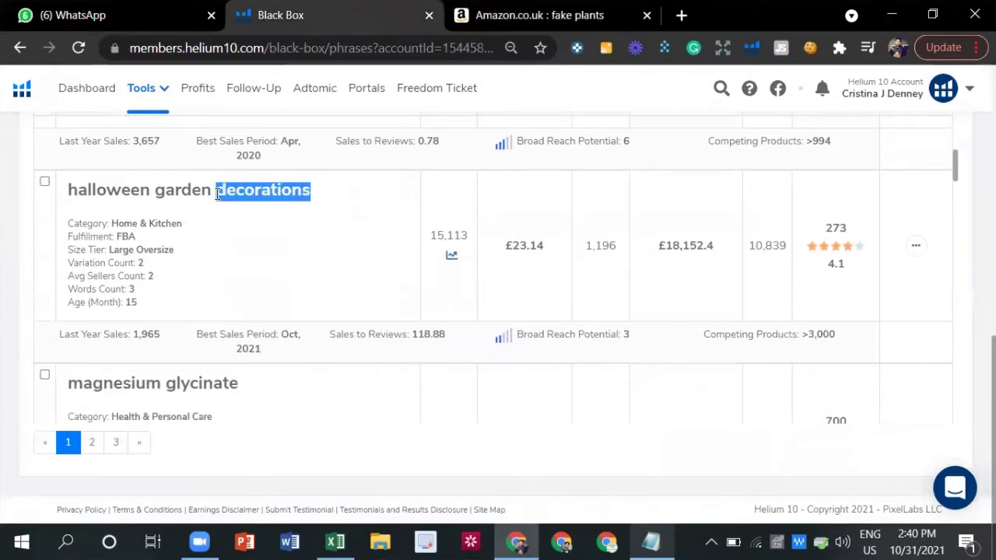
left_click(327, 215)
scroll(303, 242, "down", 1)
scroll(138, 288, "down", 2)
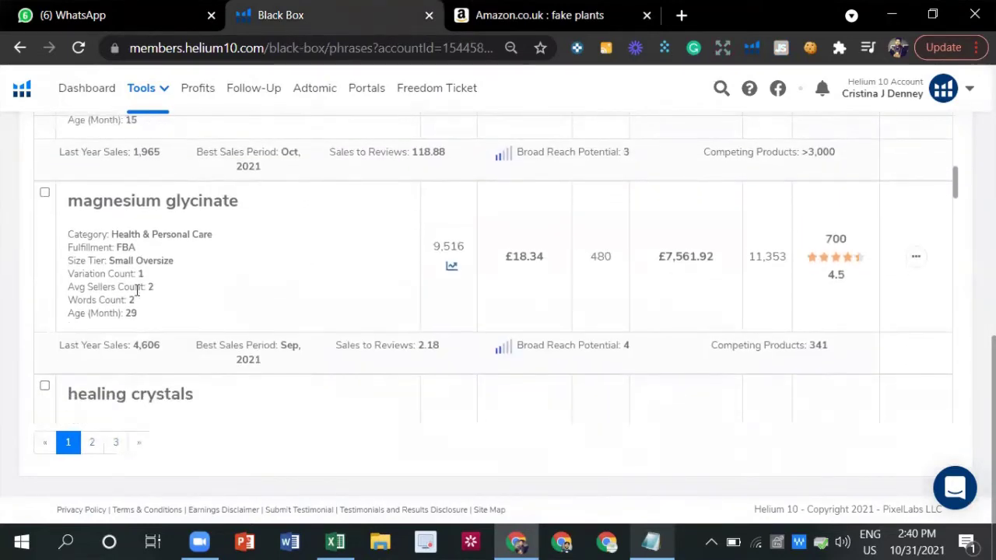
scroll(84, 253, "down", 1)
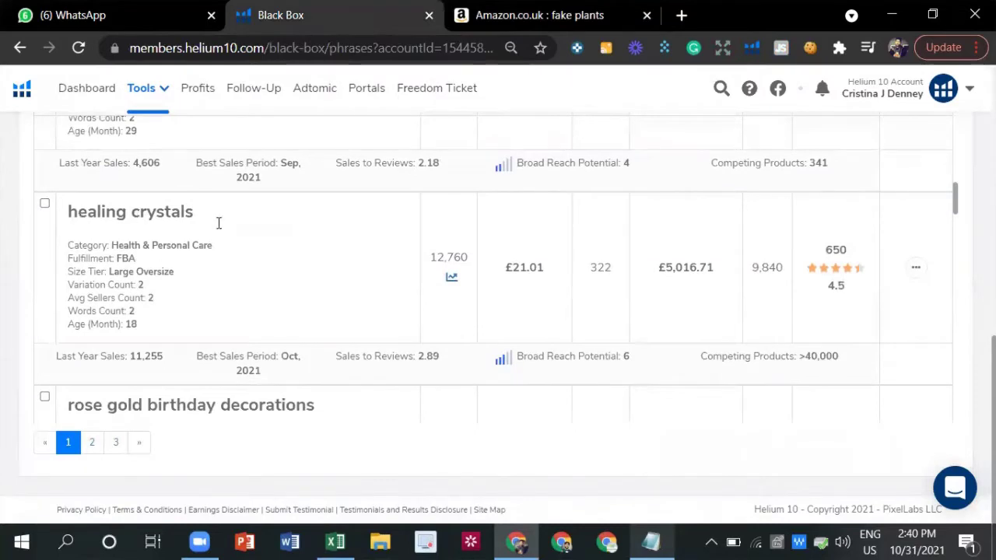
scroll(238, 302, "down", 3)
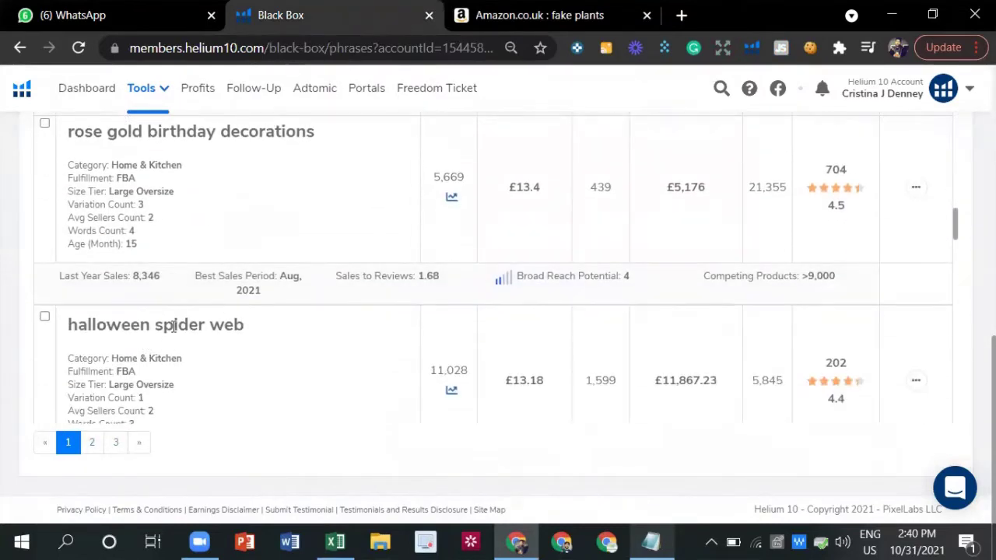
Copy the phrase "halloween spider web" from the keyword results.
left_click_drag(151, 326, 244, 327)
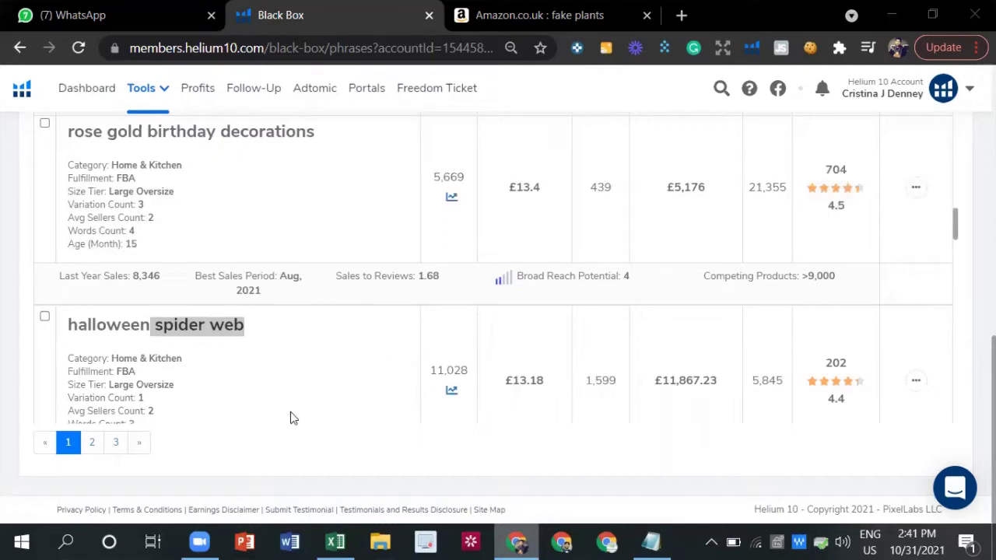
scroll(233, 326, "down", 2)
left_click_drag(244, 233, 67, 234)
right_click(117, 227)
left_click(148, 240)
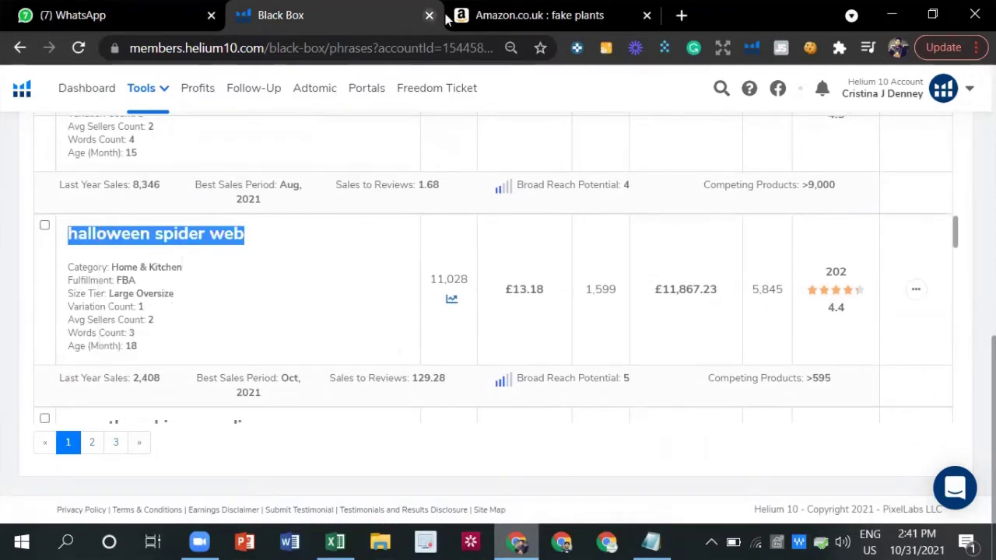
Switch to the amazon.co.uk page and search for "halloween spider web" in place of "fake plants".
left_click(455, 16)
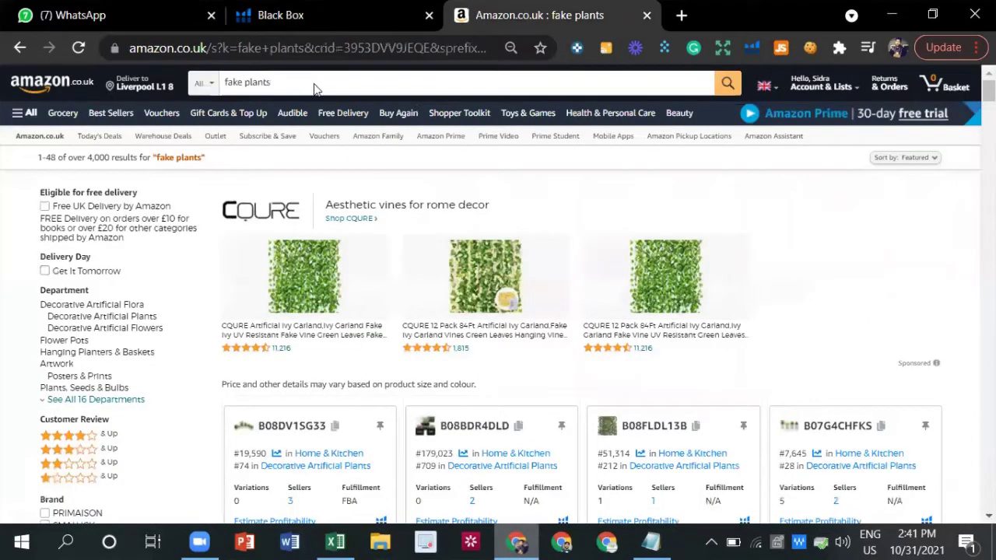
right_click(315, 84)
left_click(366, 170)
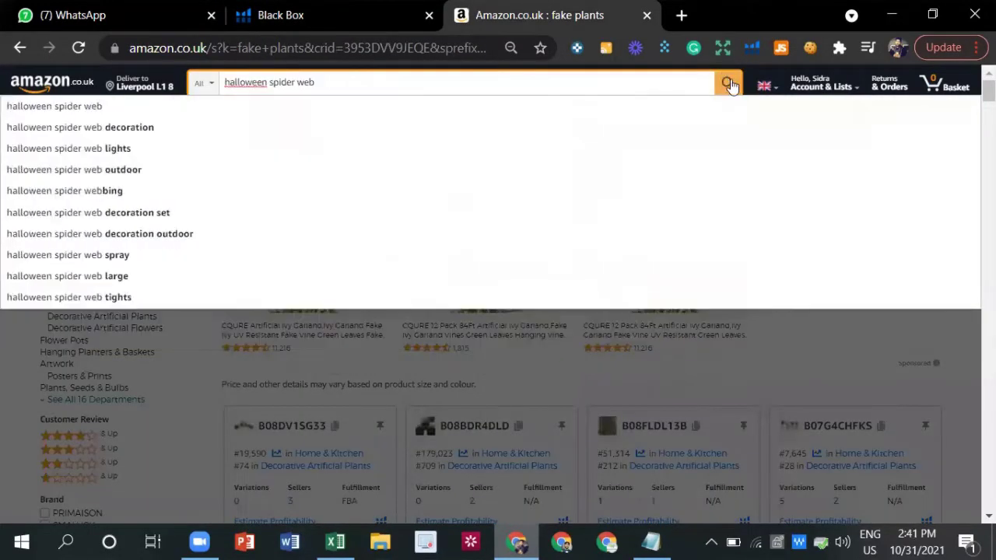
left_click(728, 83)
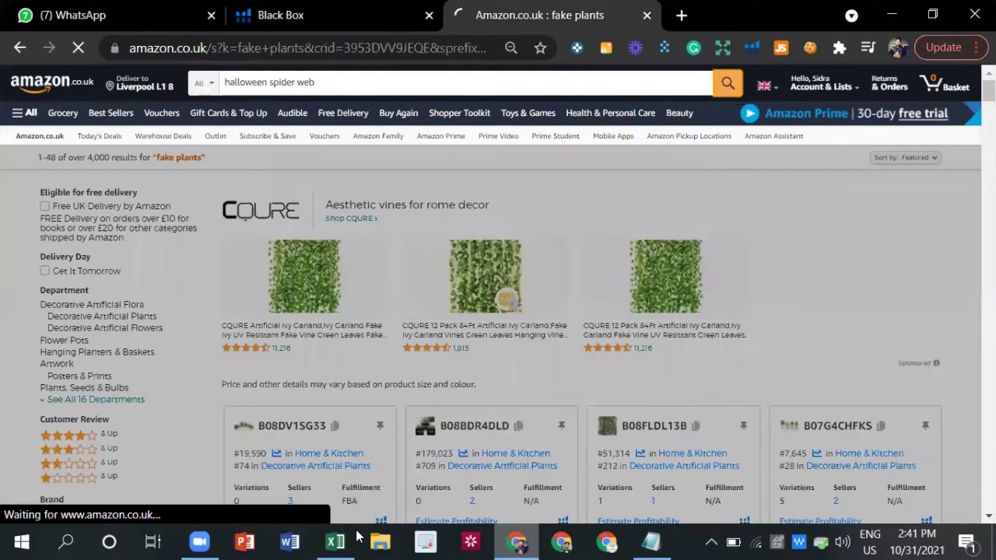
Examine the "halloween spider web" search results, comparing the listings' prices, reviews, sales ranks and seller data.
scroll(668, 334, "down", 2)
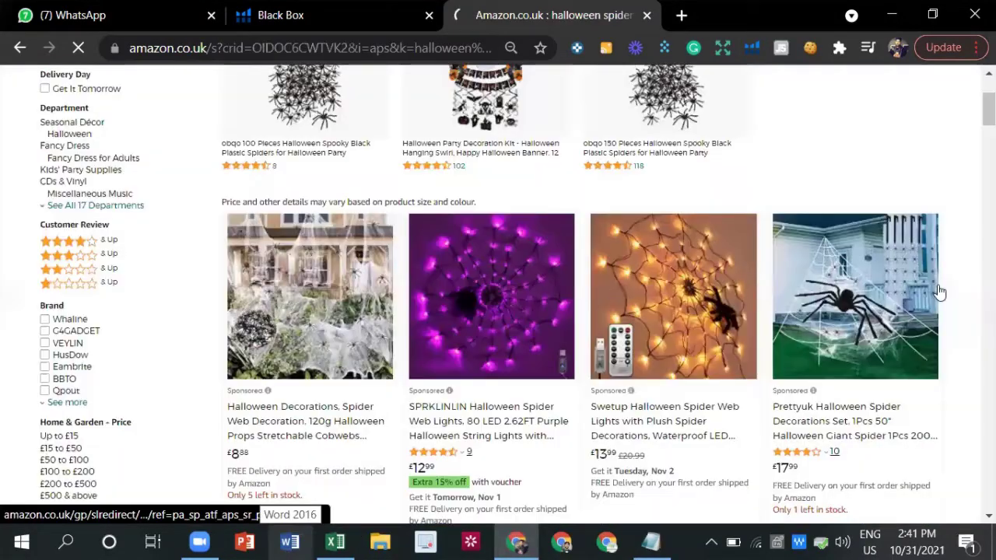
scroll(789, 397, "down", 5)
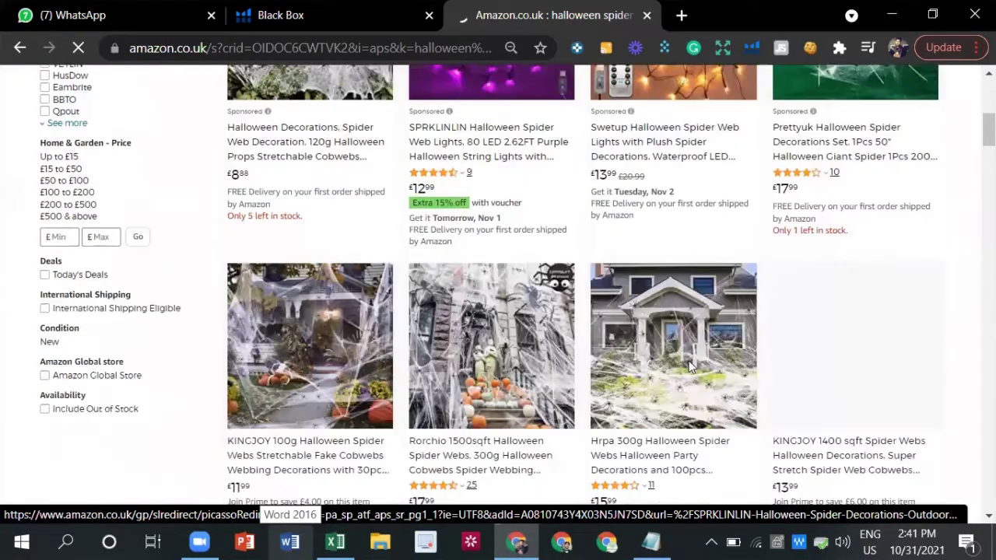
scroll(697, 366, "down", 3)
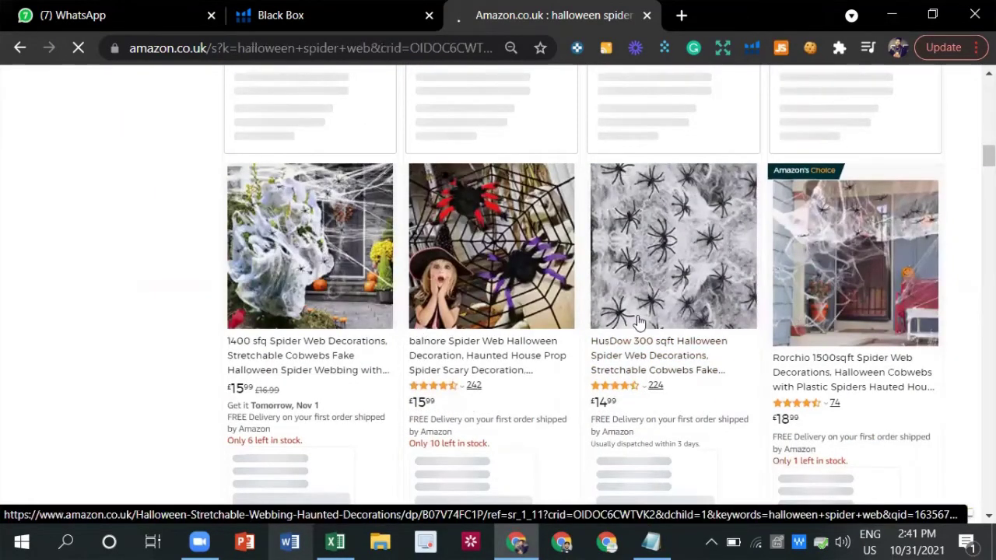
scroll(495, 277, "down", 2)
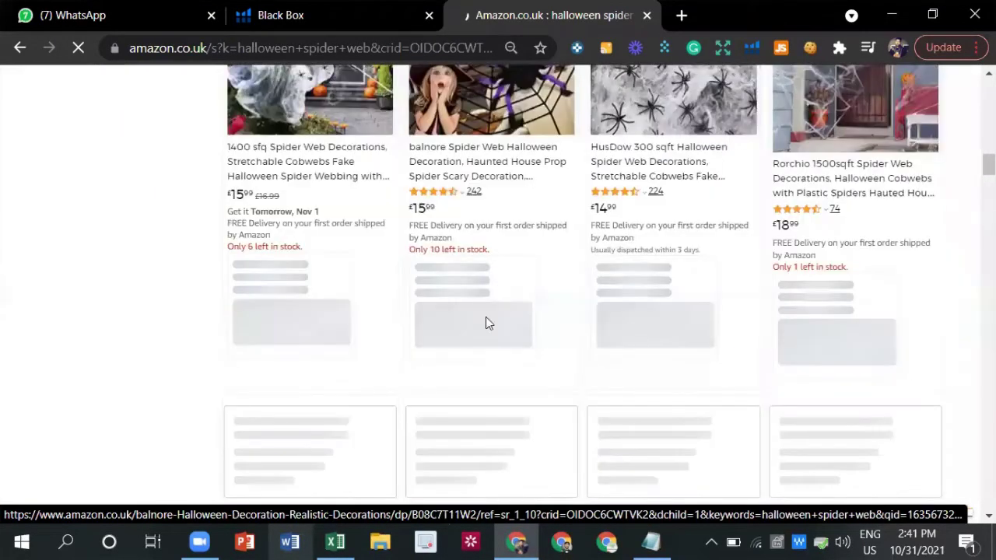
scroll(264, 181, "down", 4)
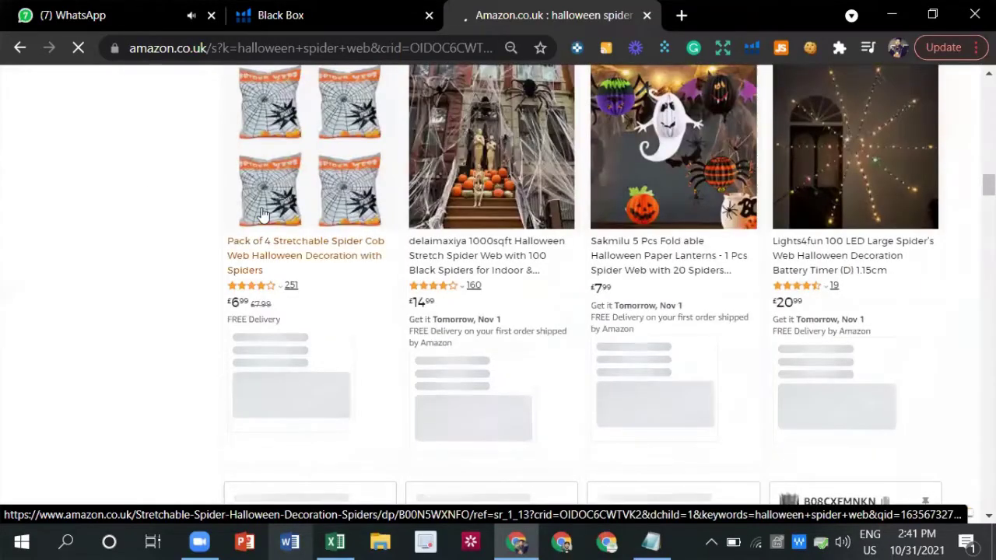
scroll(393, 289, "down", 5)
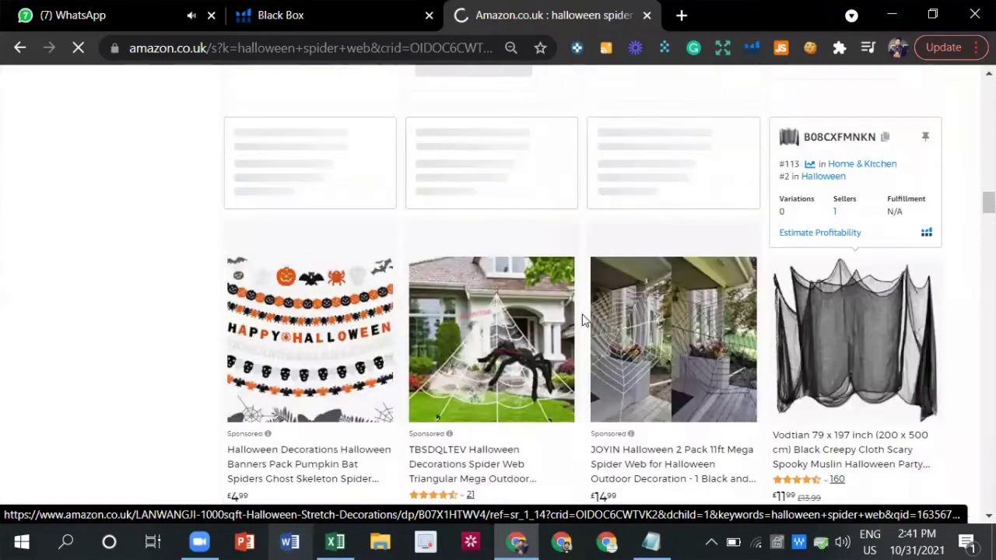
scroll(659, 243, "down", 3)
scroll(659, 244, "down", 6)
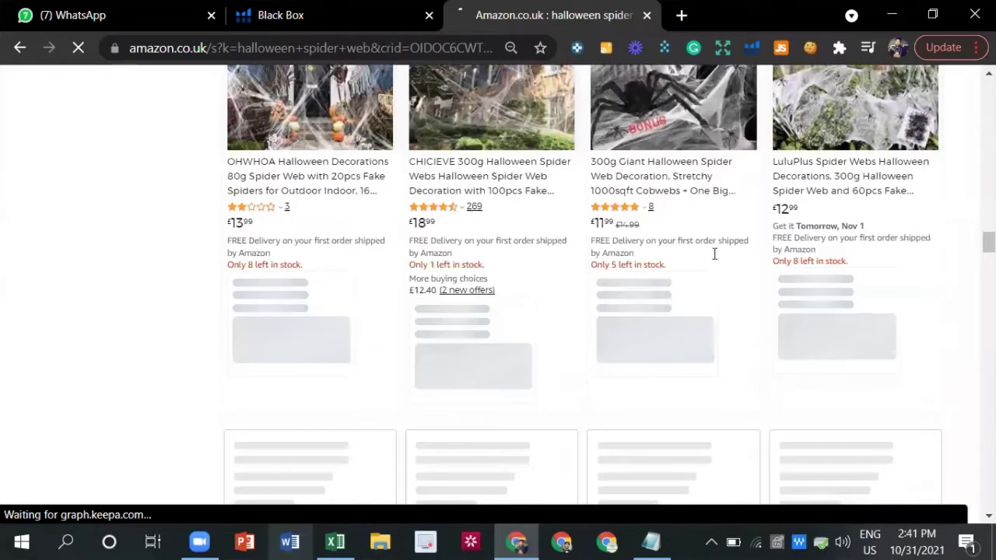
scroll(714, 252, "up", 2)
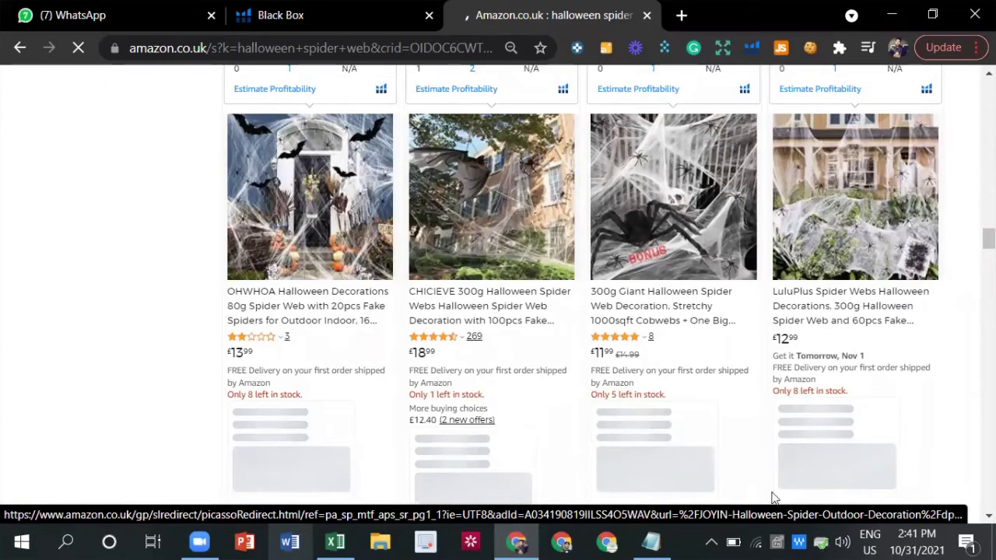
scroll(611, 405, "down", 4)
scroll(597, 412, "down", 4)
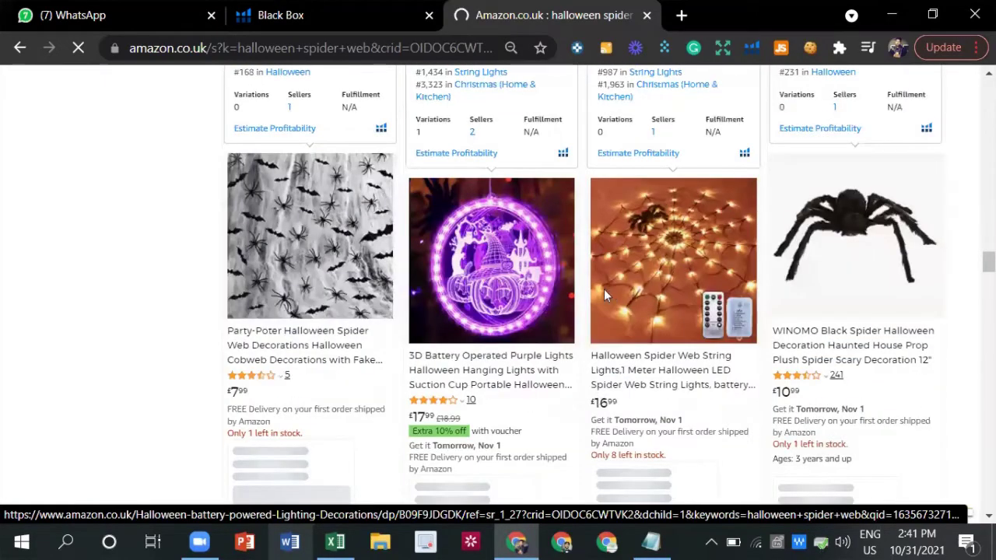
scroll(777, 261, "down", 3)
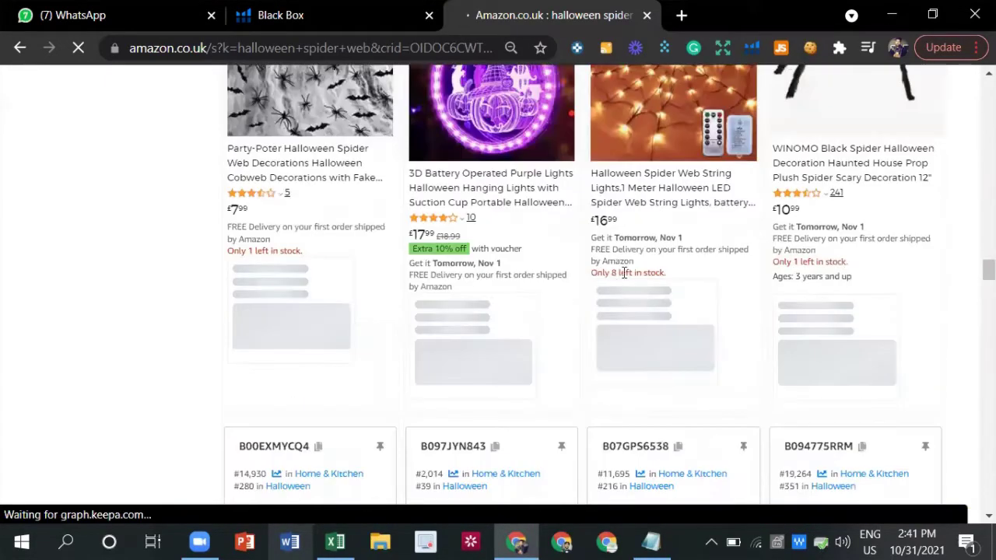
scroll(389, 272, "down", 4)
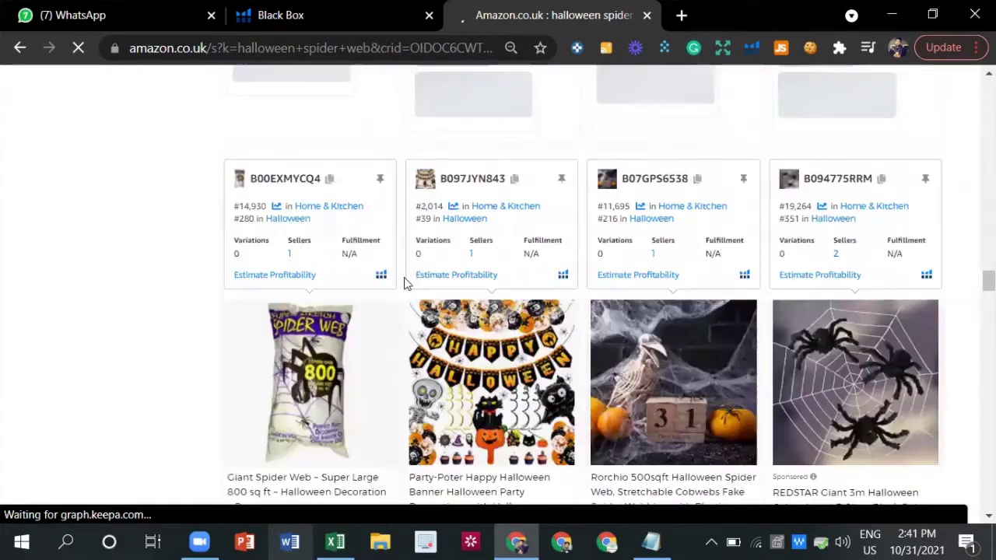
scroll(642, 401, "down", 6)
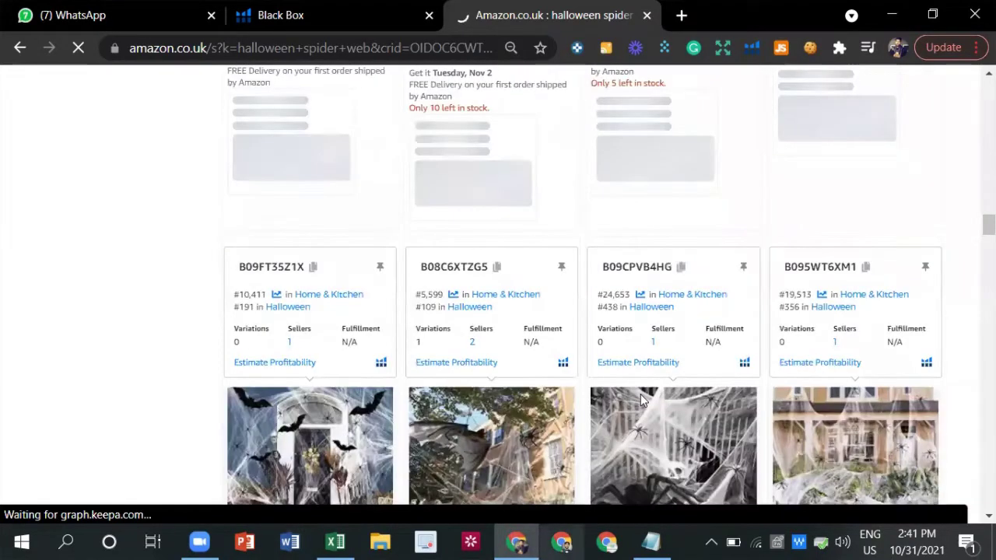
scroll(642, 401, "up", 10)
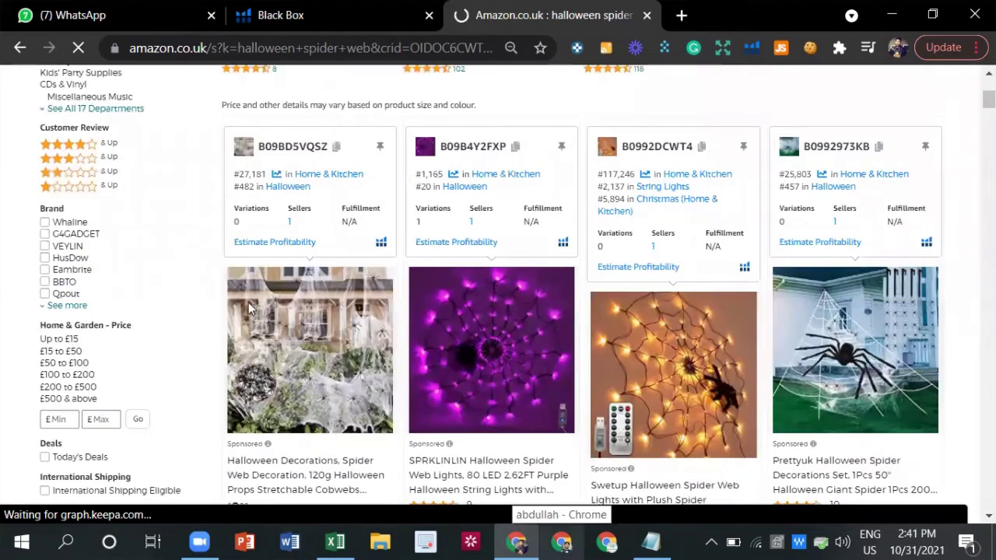
Return to Black Box and check the minimum and maximum of the Word Count filter.
key("ctrl+shift+Tab")
scroll(218, 160, "up", 10)
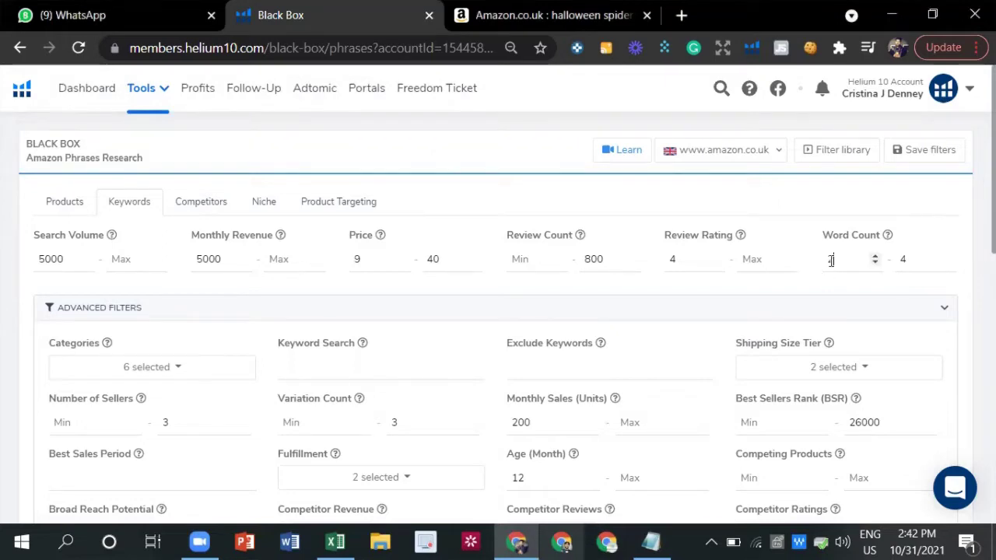
double_click(830, 259)
key("Tab")
left_click(913, 282)
Read through the found phrases from "halloween door decorations" to "black seed oil", comparing their word counts.
scroll(708, 330, "down", 2)
scroll(321, 268, "down", 5)
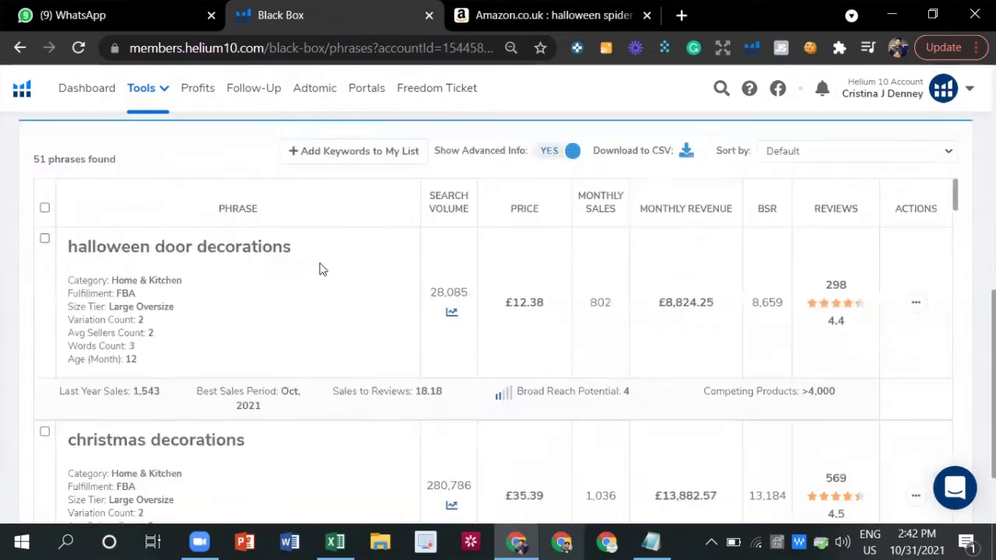
scroll(178, 413, "down", 5)
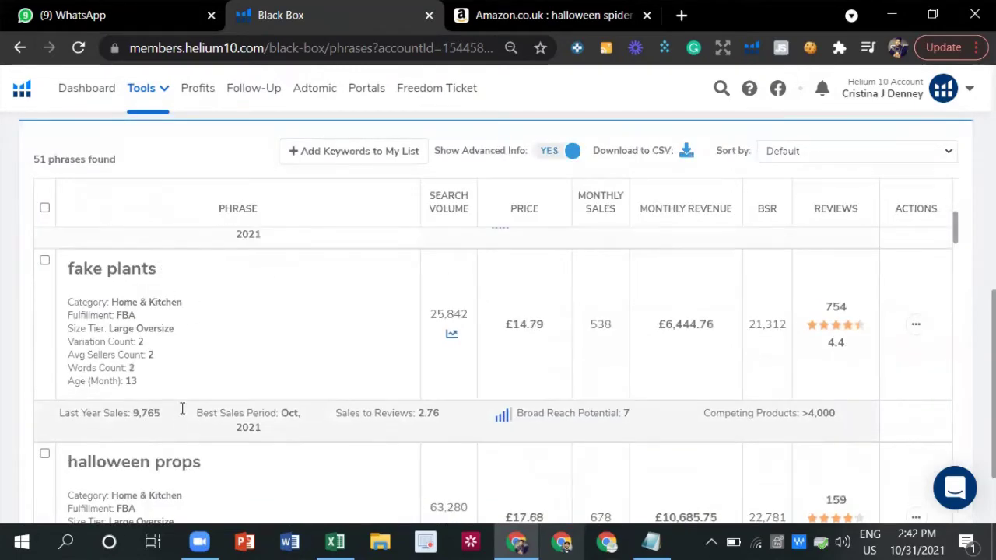
scroll(182, 410, "down", 4)
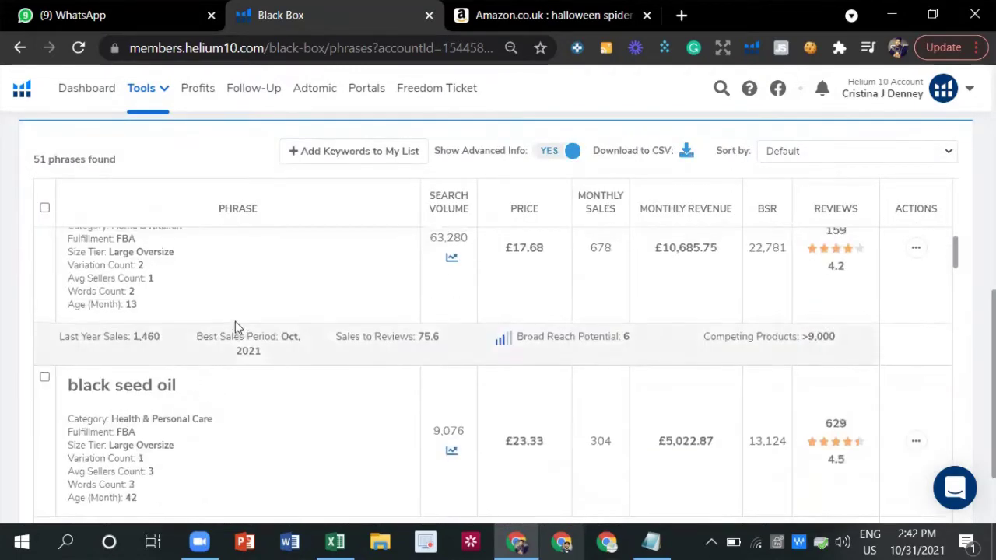
Go back to the keyword filters and check which categories are selected.
scroll(237, 327, "up", 12)
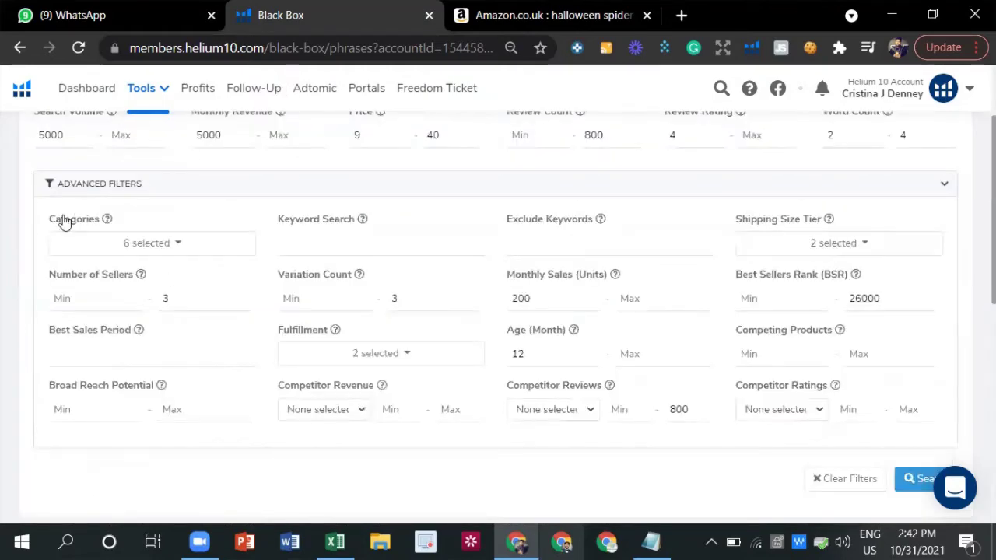
scroll(138, 376, "up", 2)
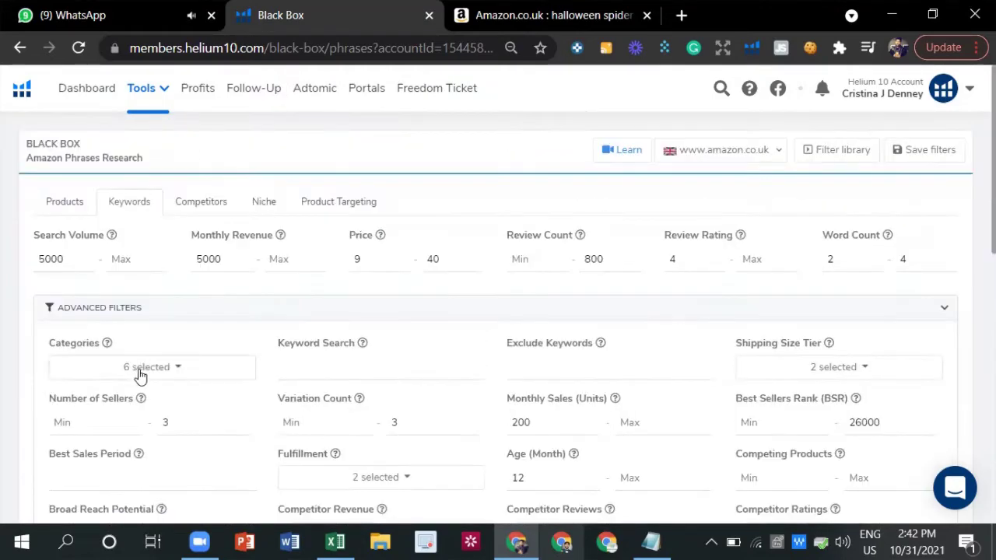
left_click(140, 376)
left_click(377, 157)
Compare the categories of the phrases down to "magnesium glycinate" with those selected in the category filter.
scroll(366, 191, "down", 4)
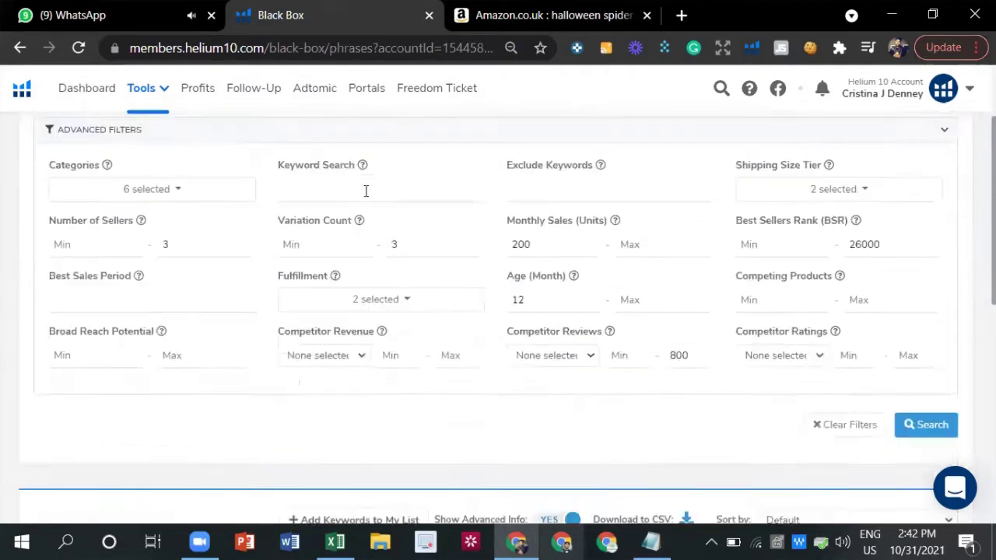
scroll(585, 336, "down", 5)
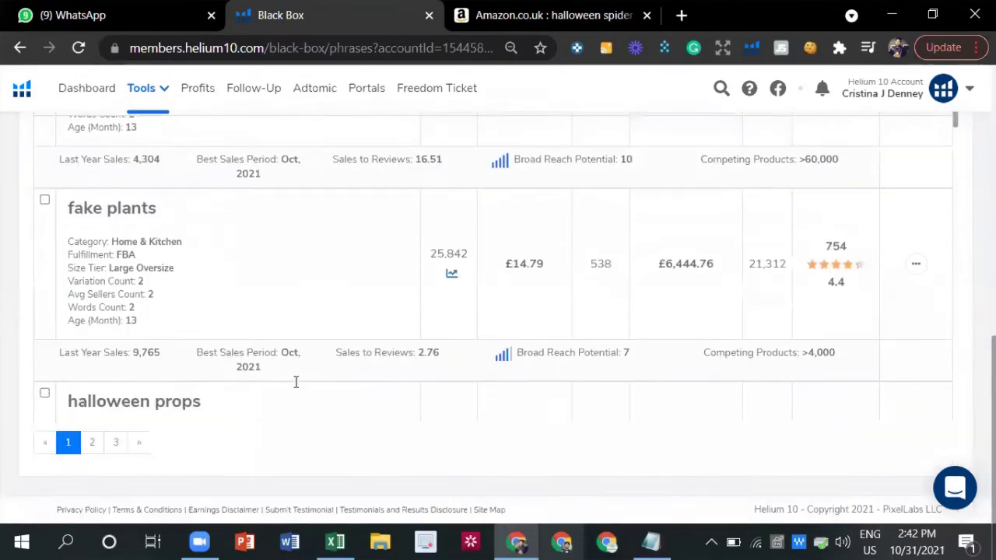
scroll(498, 343, "down", 3)
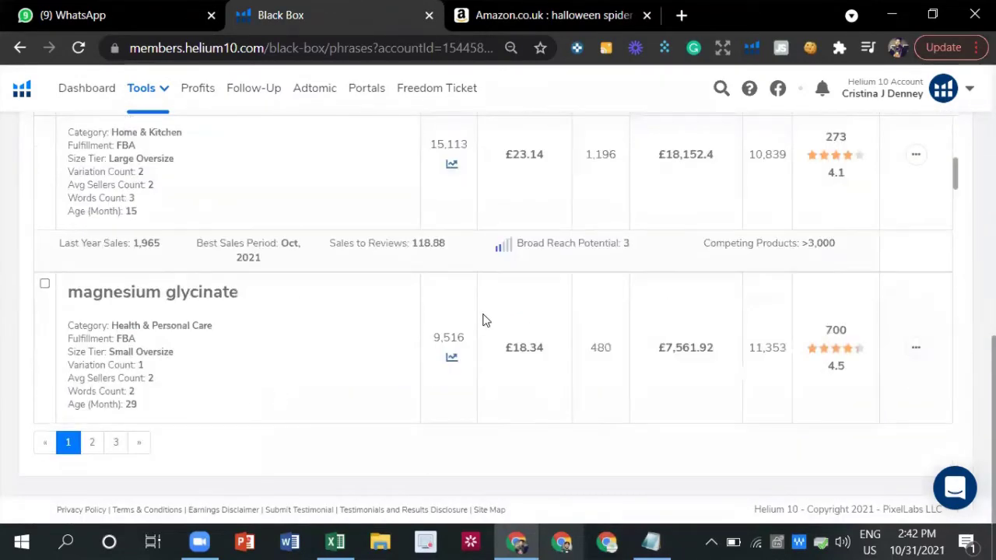
scroll(483, 319, "up", 3)
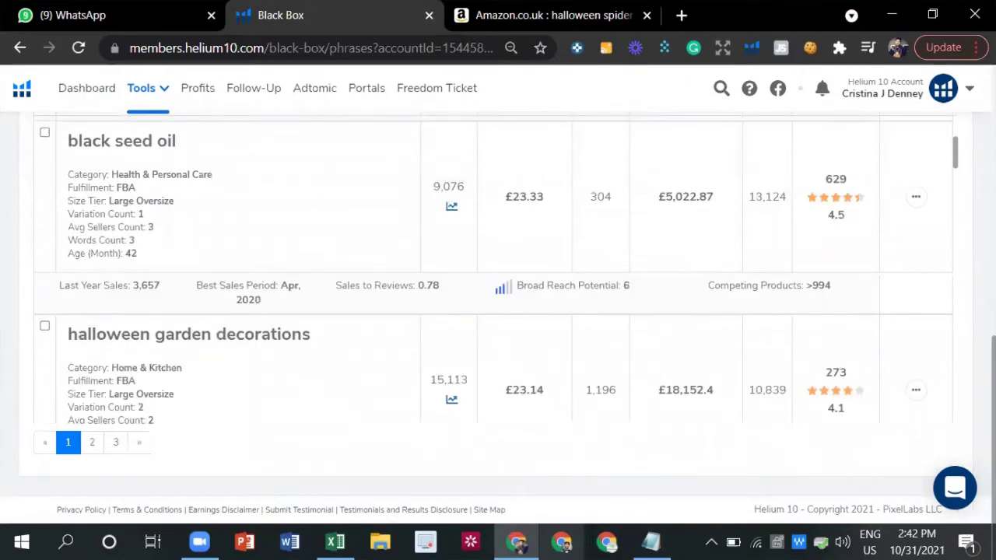
scroll(482, 319, "up", 1)
scroll(851, 222, "up", 10)
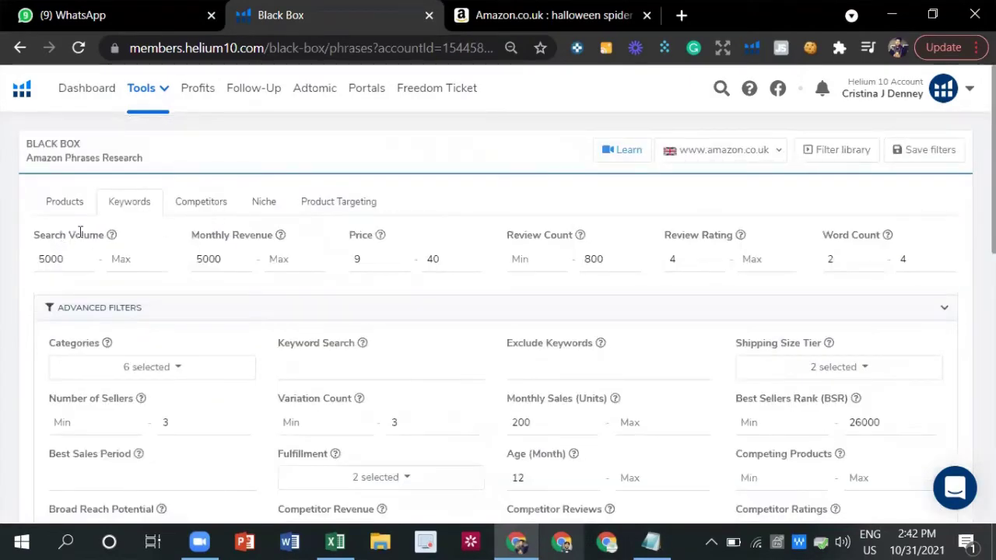
left_click(109, 376)
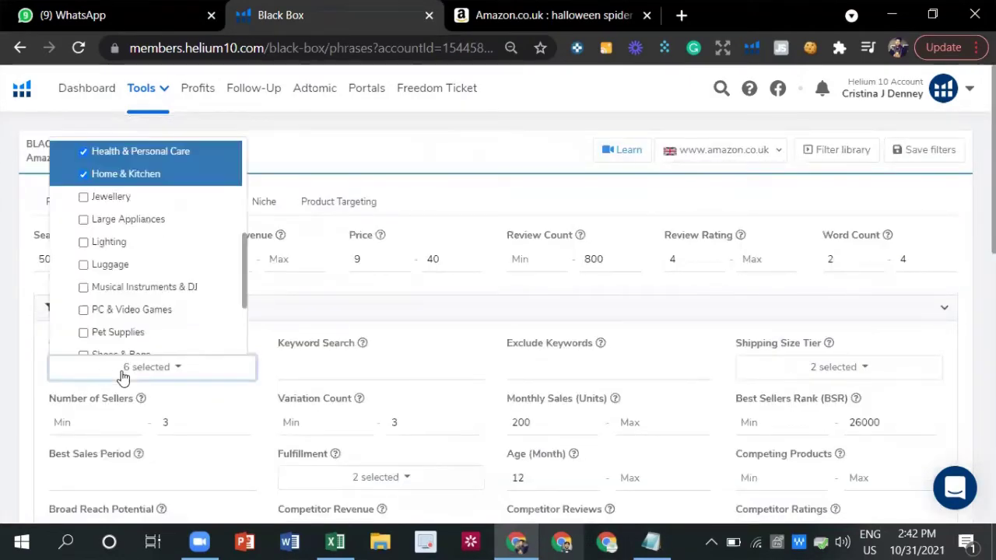
left_click(334, 115)
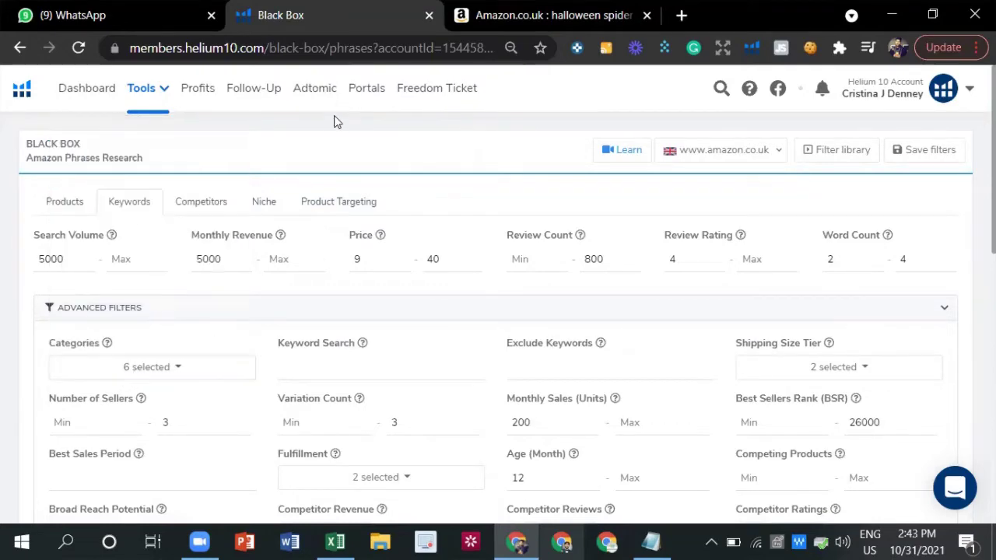
Find the phrase "christmas wrapping paper" in the keyword results and highlight its category, Stationery & Office Supplies.
scroll(313, 249, "down", 3)
scroll(580, 313, "down", 3)
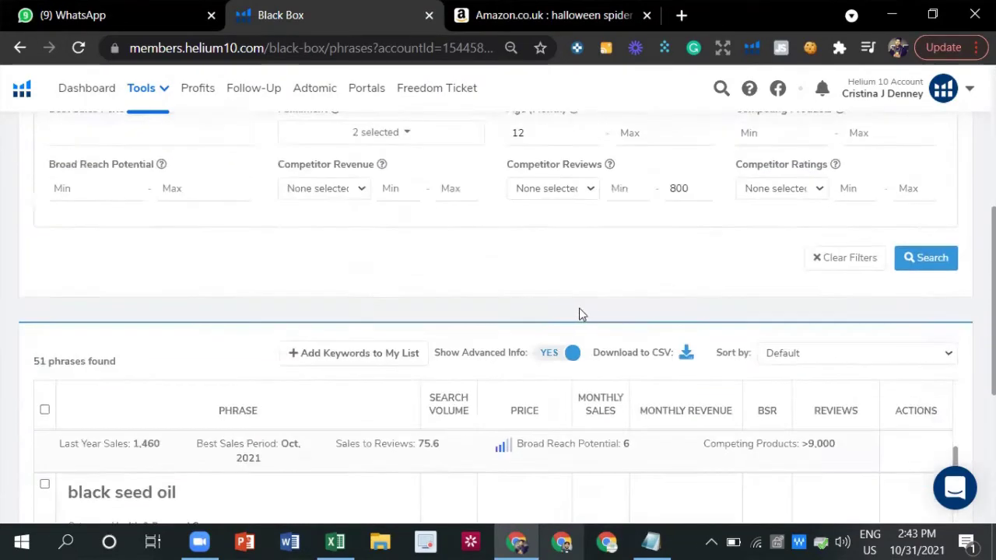
scroll(280, 210, "down", 4)
scroll(73, 411, "down", 1)
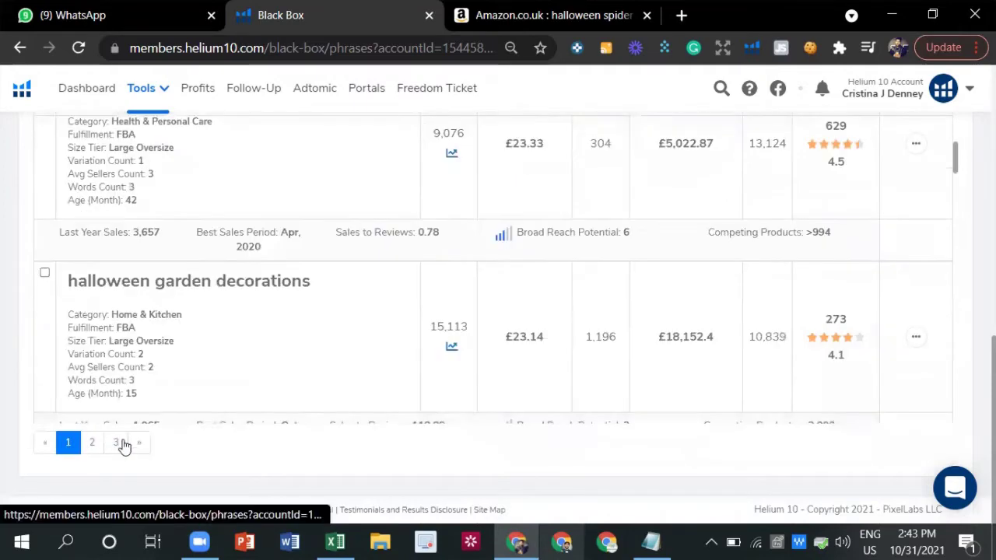
scroll(146, 339, "down", 10)
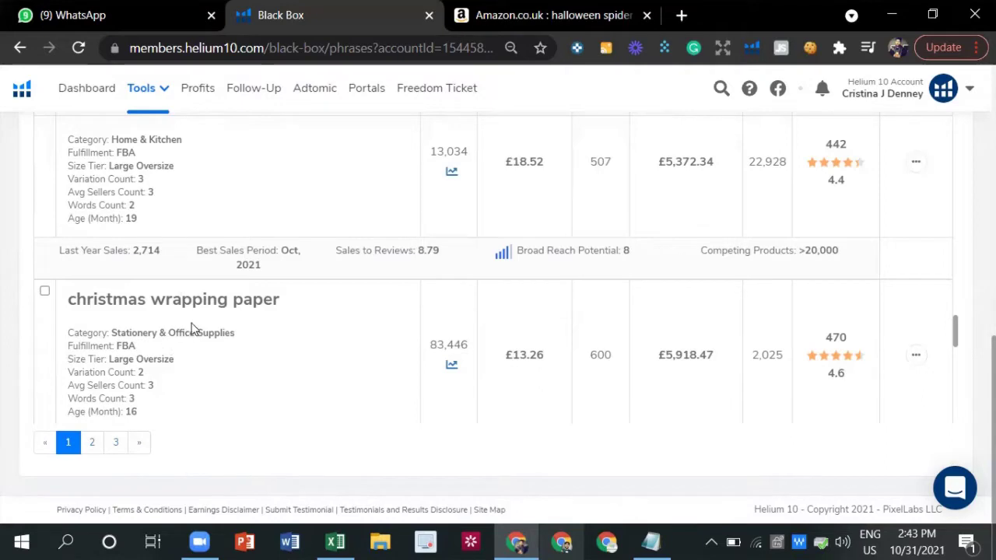
left_click_drag(116, 332, 215, 332)
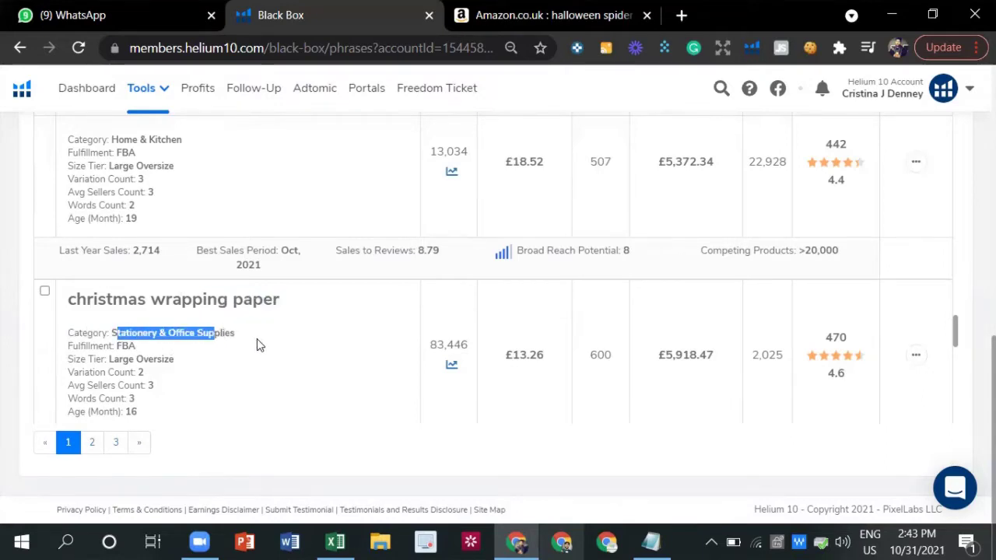
Highlight the Home & Kitchen category of the phrase "cheap halloween decorations".
scroll(257, 338, "up", 5)
scroll(220, 361, "down", 2)
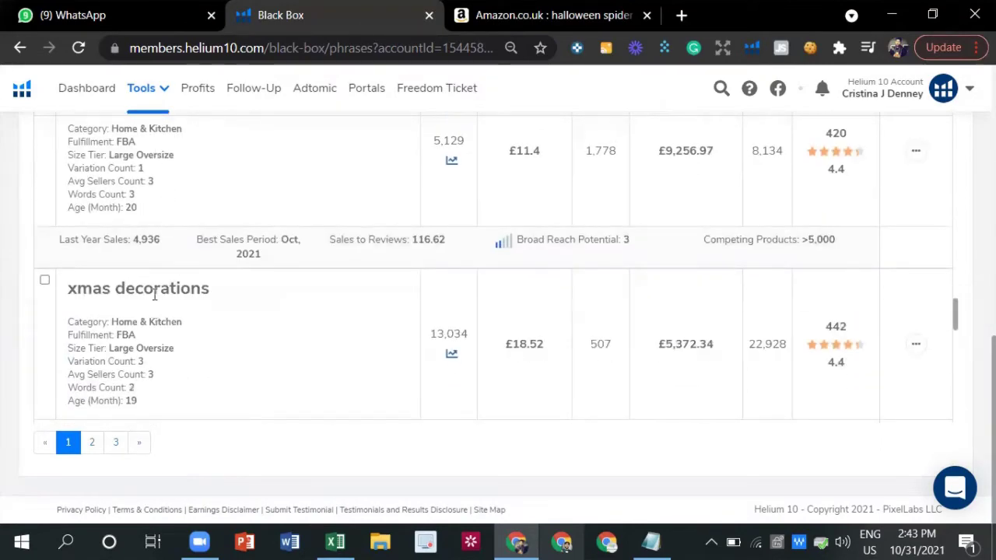
left_click_drag(111, 326, 180, 322)
Recheck the keyword filters above the results and review the first phrases down to "christmas decorations".
scroll(178, 319, "up", 4)
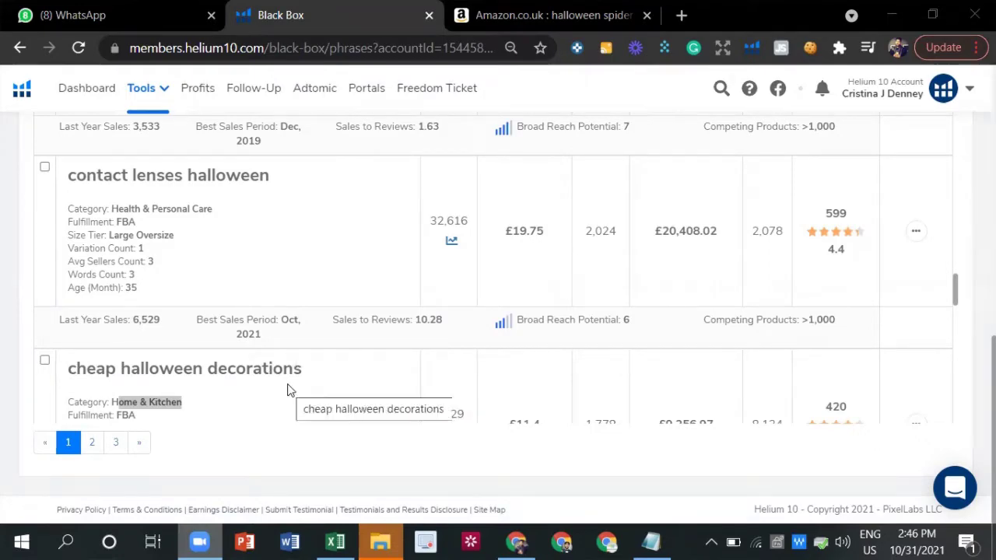
scroll(288, 388, "up", 15)
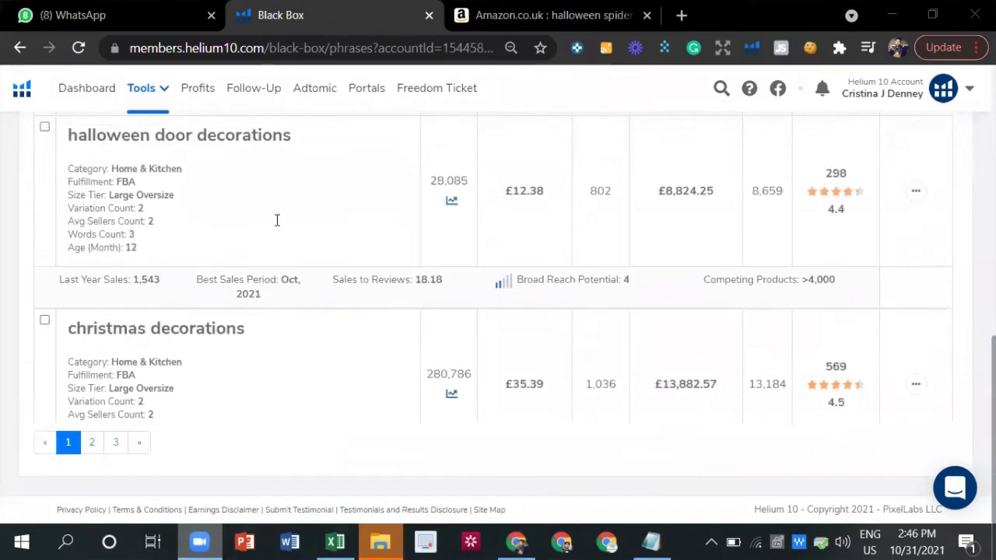
scroll(370, 195, "up", 4)
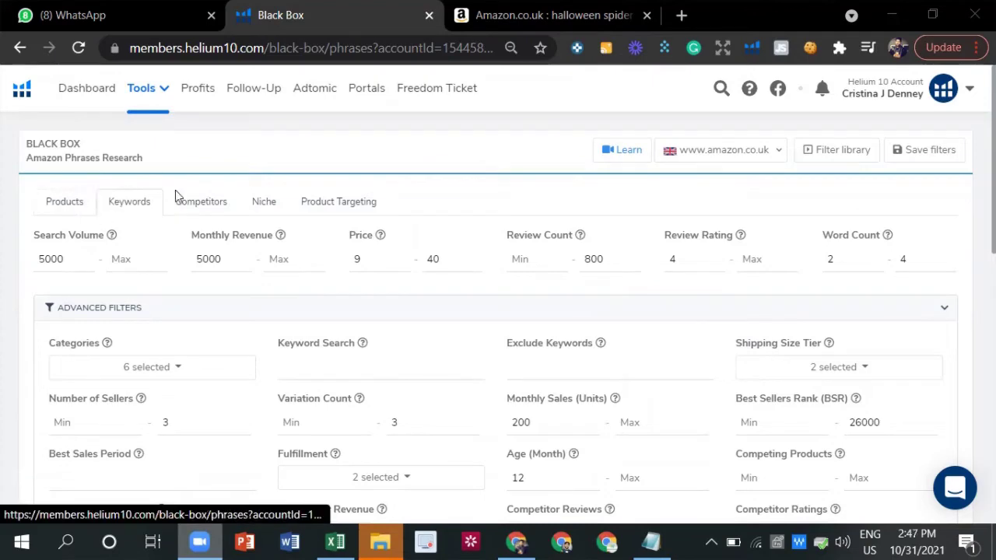
scroll(142, 253, "down", 1)
scroll(425, 416, "down", 10)
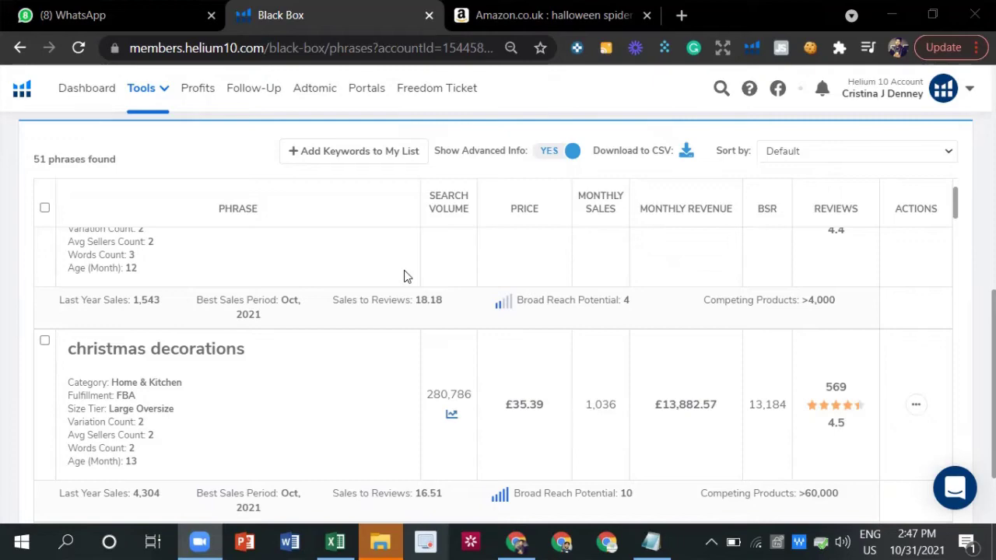
Review the keyword research filters once more, from search volume through the advanced filters, and return to the found phrases.
scroll(374, 265, "up", 10)
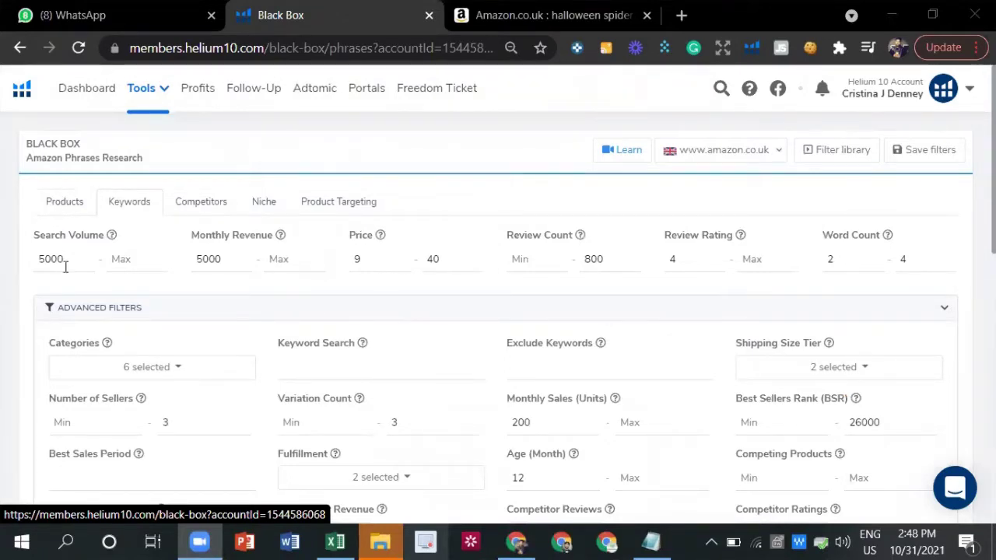
left_click(142, 208)
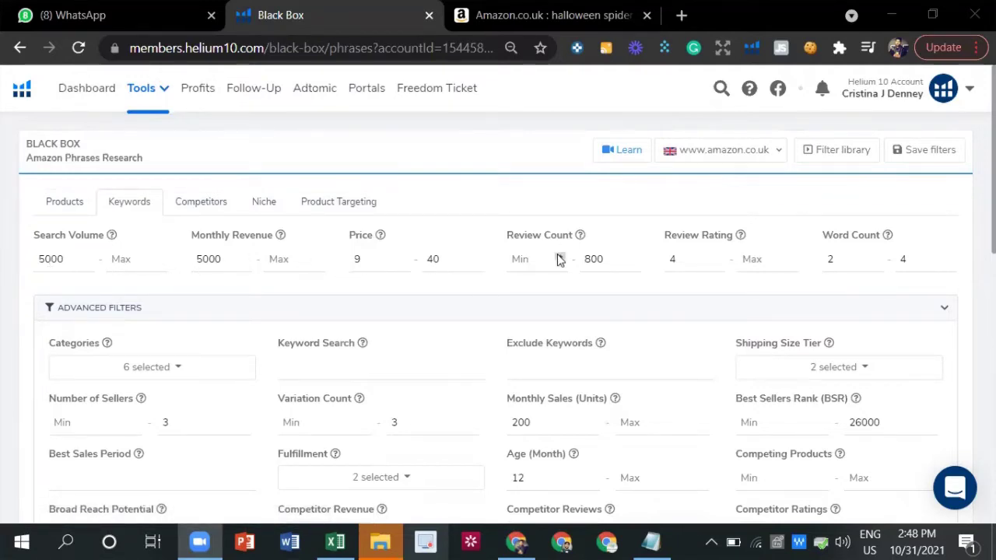
scroll(731, 261, "down", 1)
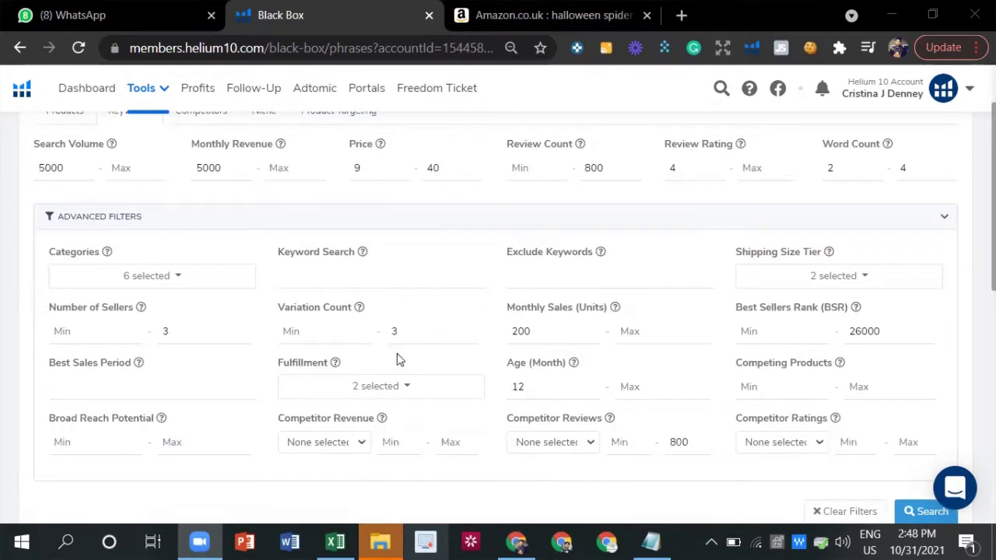
scroll(723, 369, "down", 1)
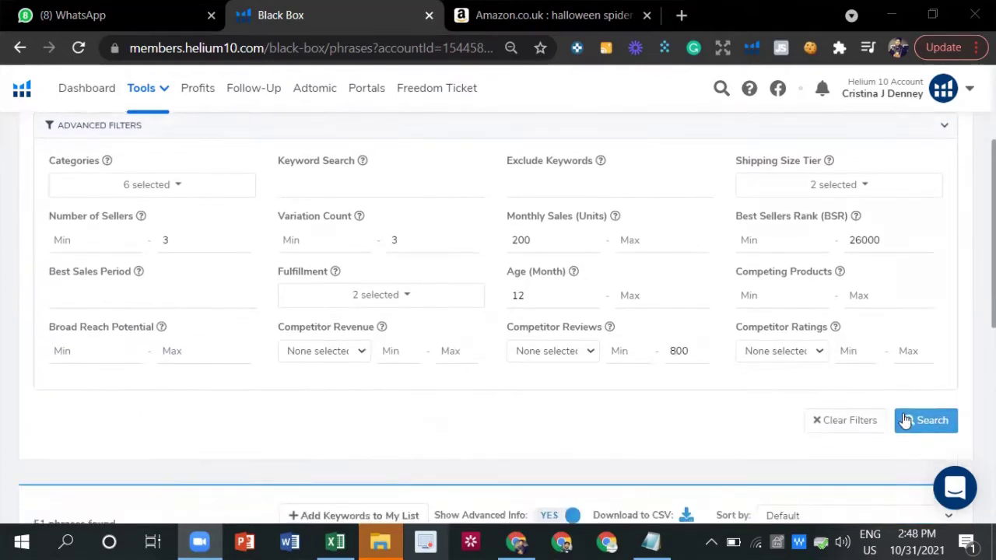
scroll(251, 307, "down", 3)
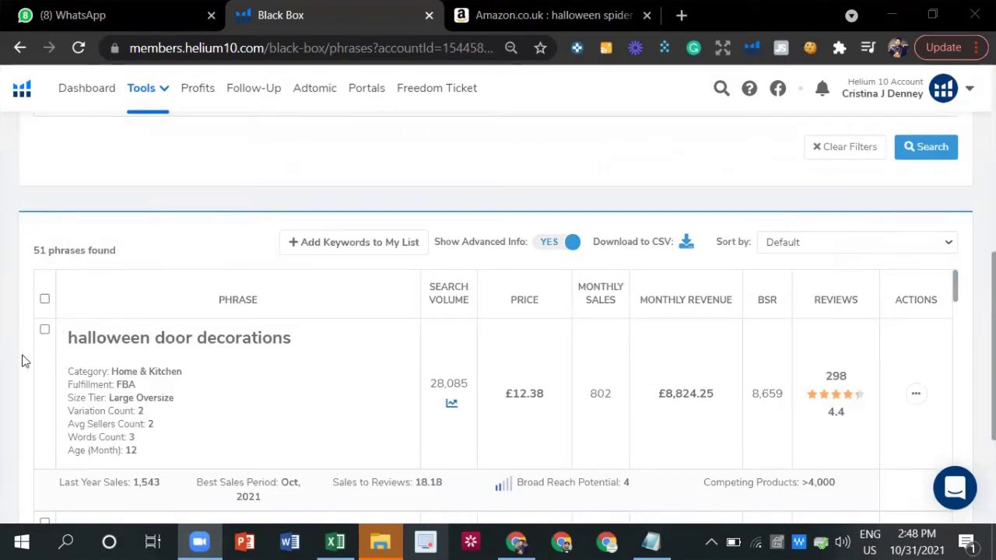
Open the Products research page in a new browser tab and place it before the keyword research tab.
scroll(22, 355, "up", 5)
right_click(70, 210)
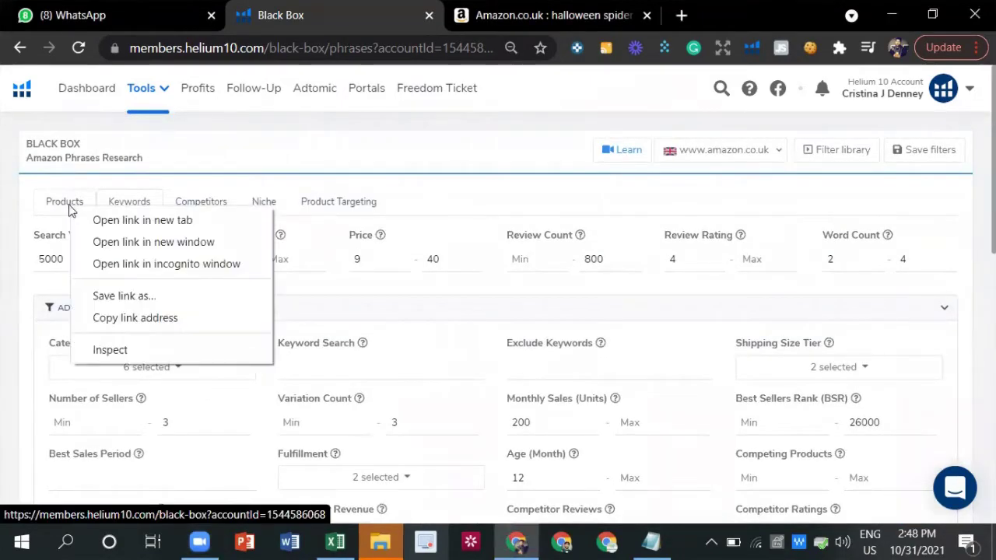
left_click(117, 221)
left_click_drag(461, 6, 247, 11)
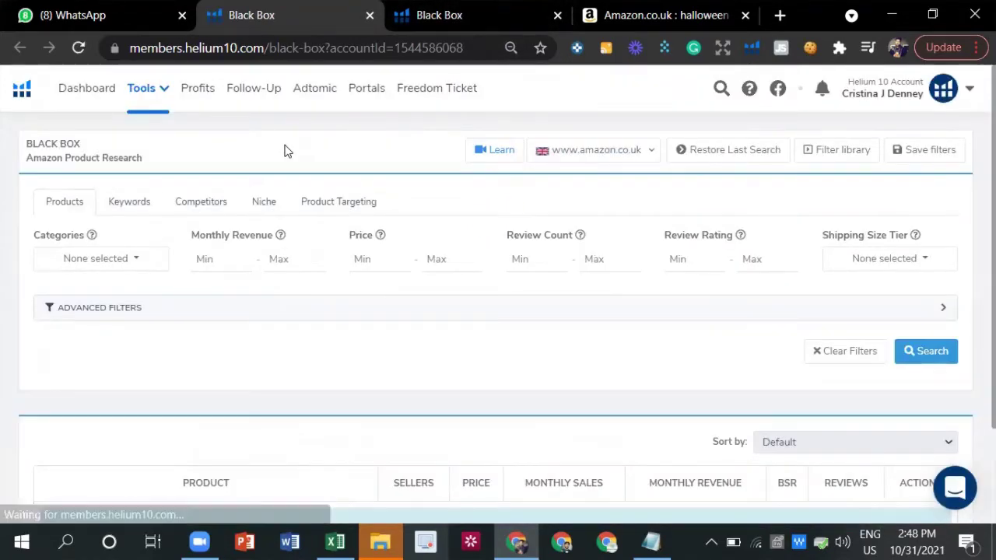
Restrict the product search to the categories DIY & Tools and Health & Personal Care.
left_click(144, 260)
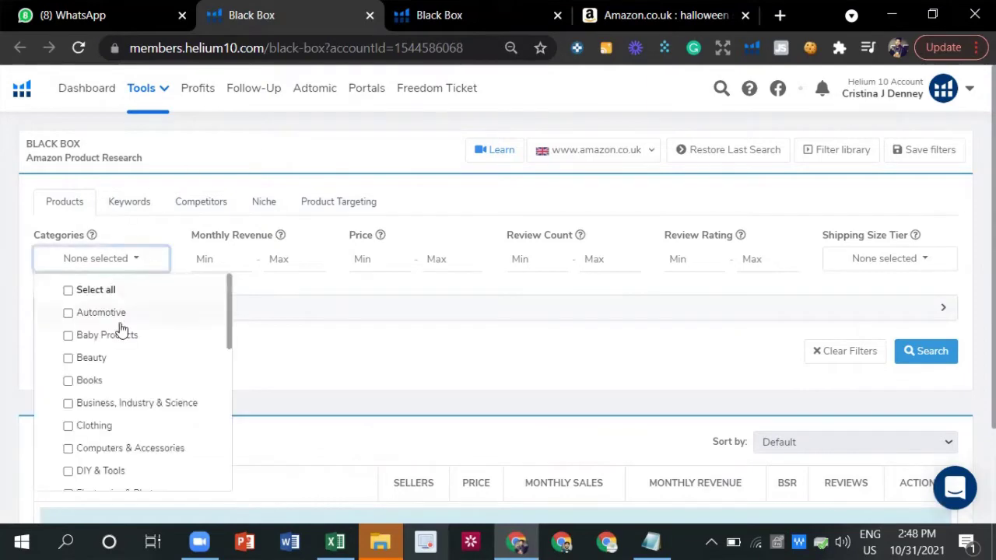
left_click(165, 381)
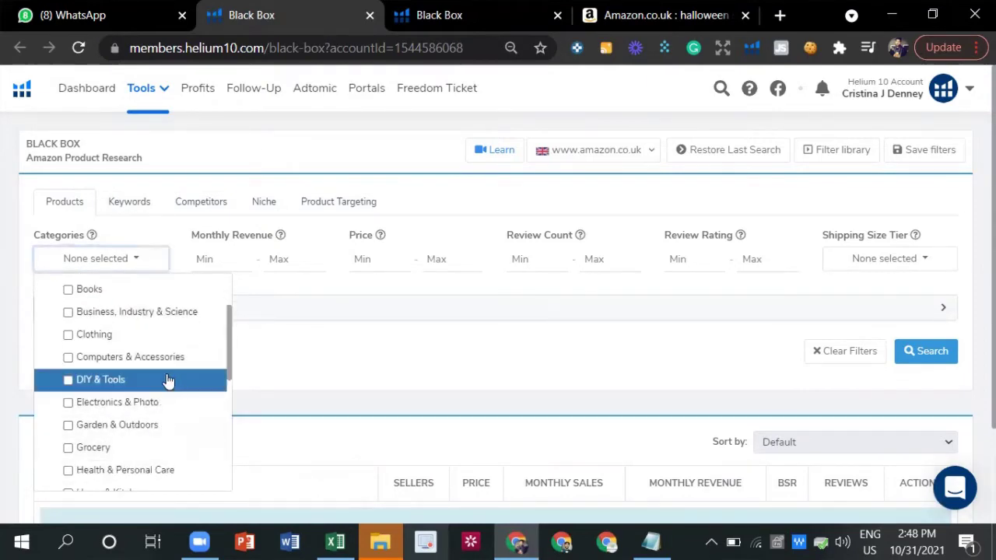
left_click(148, 469)
left_click(325, 370)
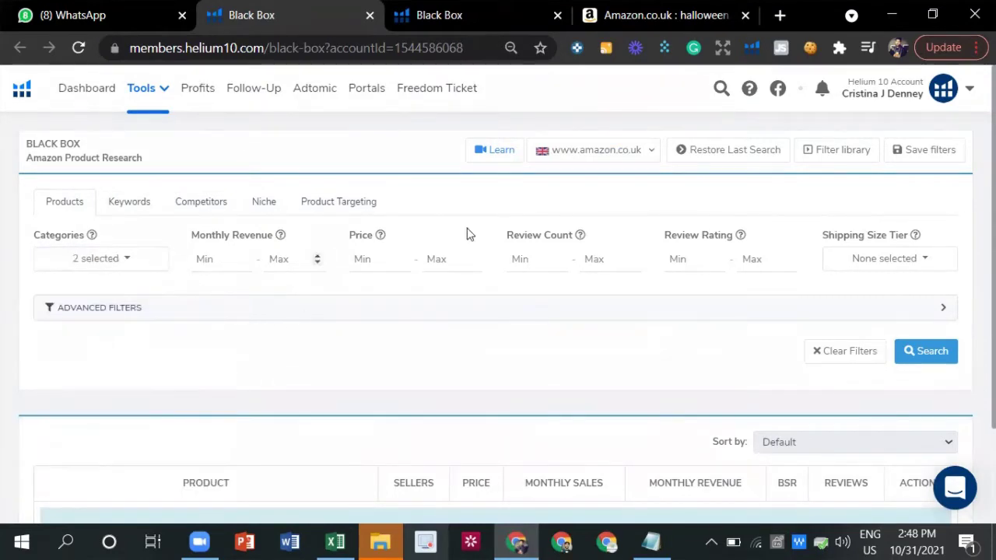
Set the minimum monthly revenue to 6000 and the maximum price to 30 for the product search.
left_click(244, 262)
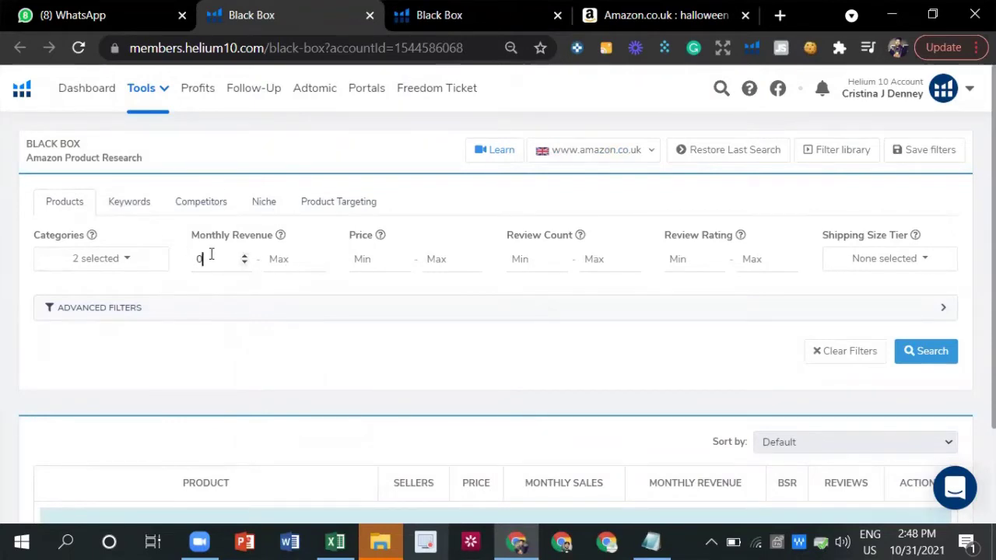
left_click_drag(210, 256, 184, 267)
type("6000")
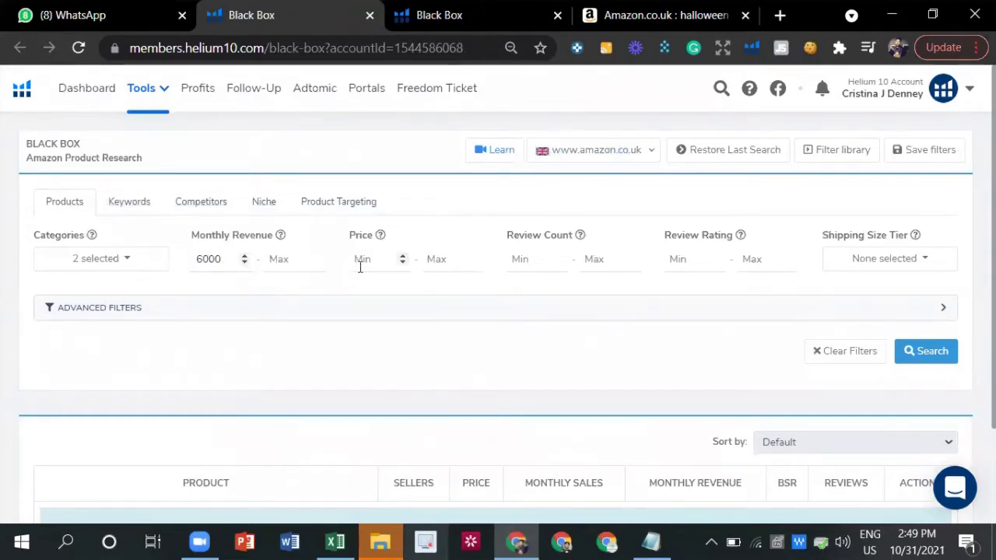
left_click(433, 263)
type("30")
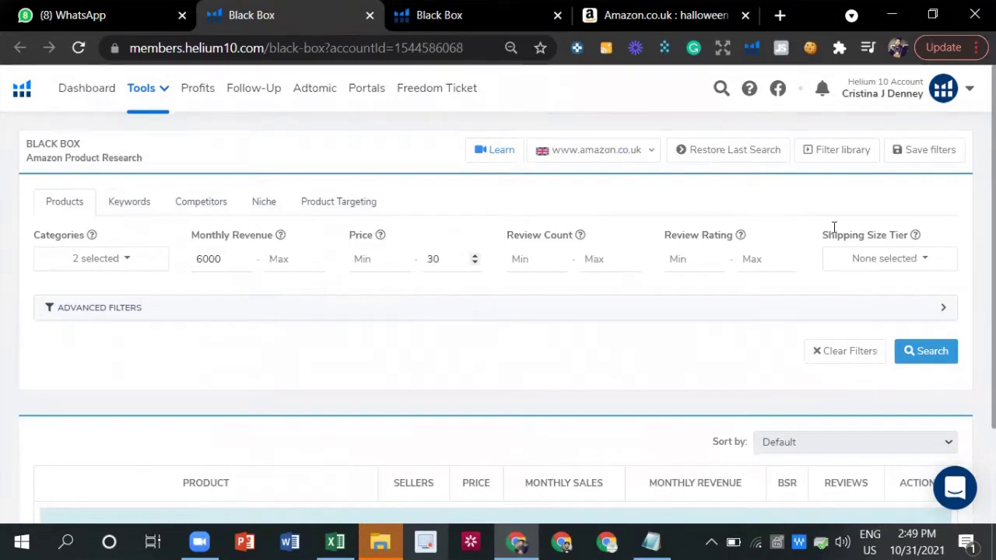
Set the maximum review count to 1500 and the minimum review rating to 3.
left_click(611, 263)
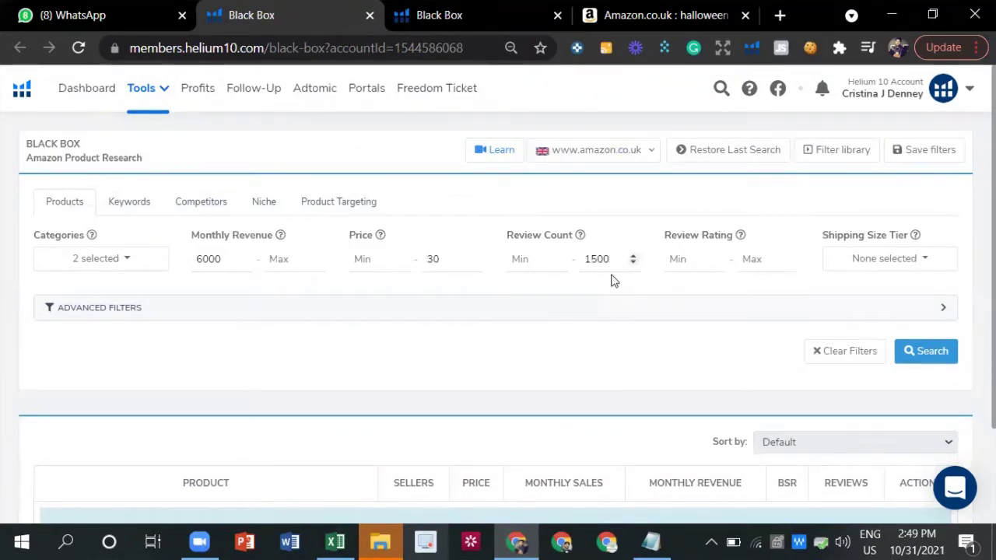
left_click(696, 259)
type("3")
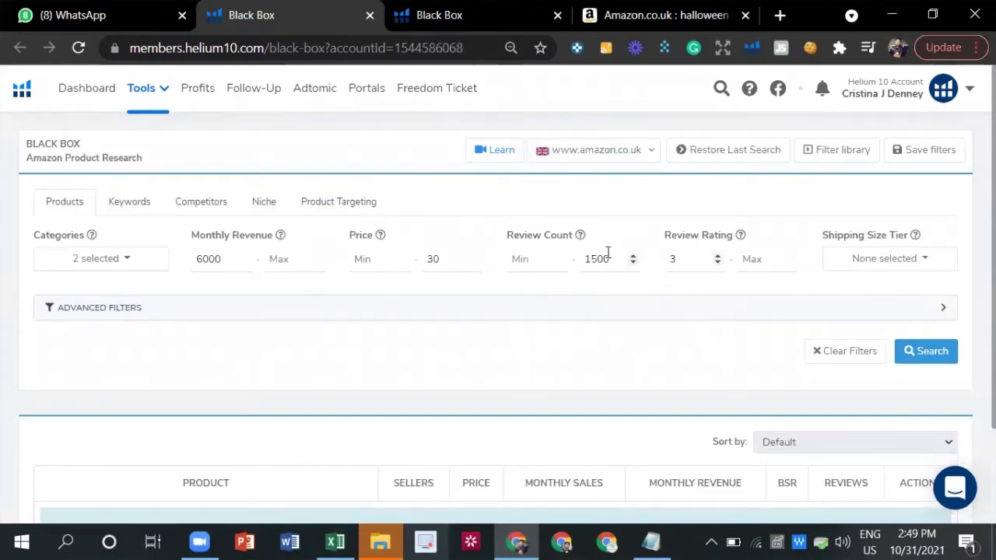
Select Small Oversize and Large Oversize as the shipping size tiers.
left_click(905, 261)
left_click(874, 313)
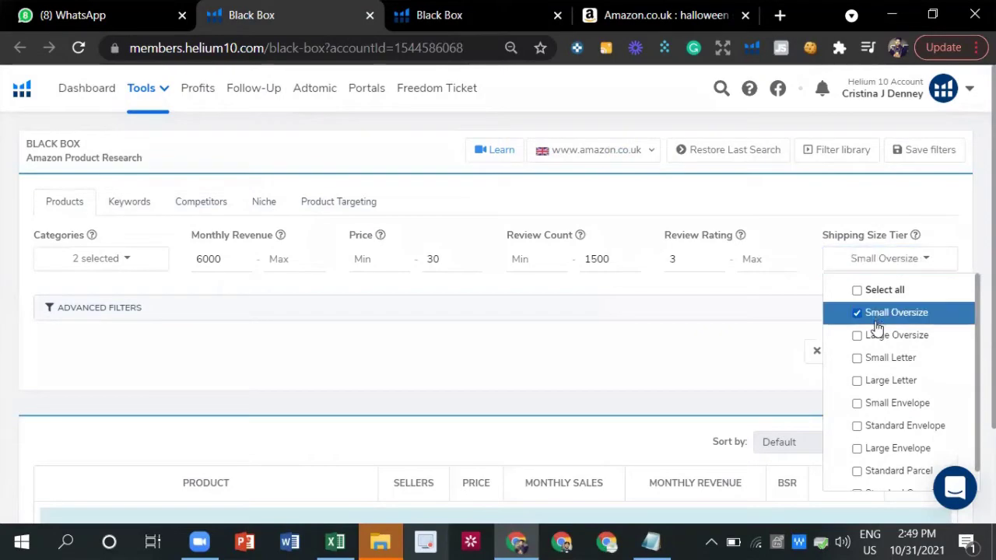
left_click(939, 260)
left_click(886, 341)
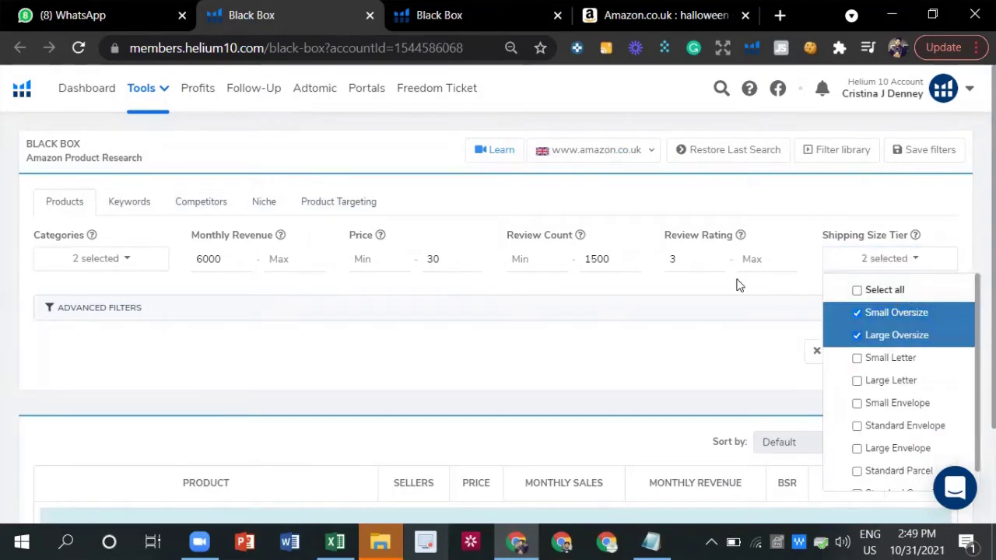
Include FBA and FBM fulfillment in the advanced filters and run the product search.
left_click(739, 308)
scroll(551, 394, "down", 3)
left_click(182, 299)
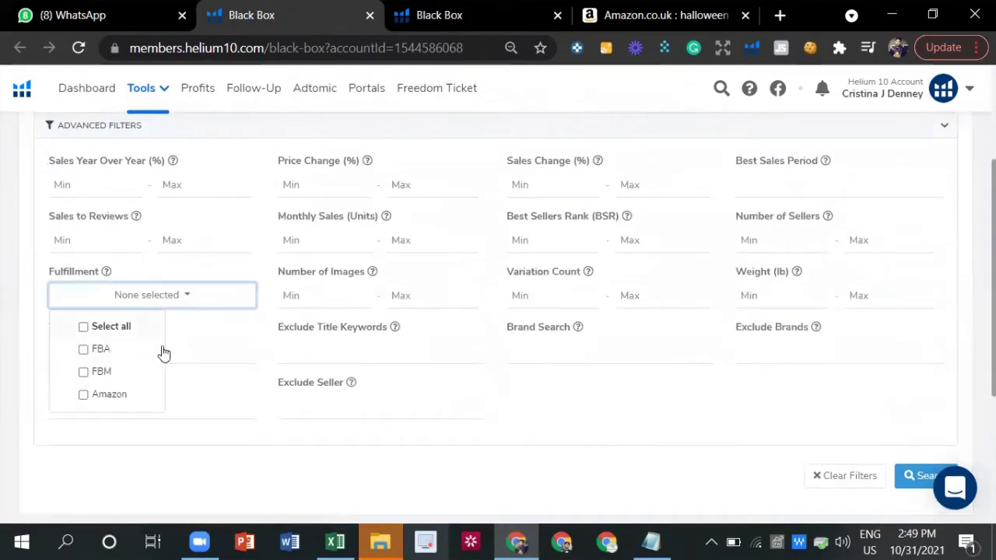
left_click(125, 375)
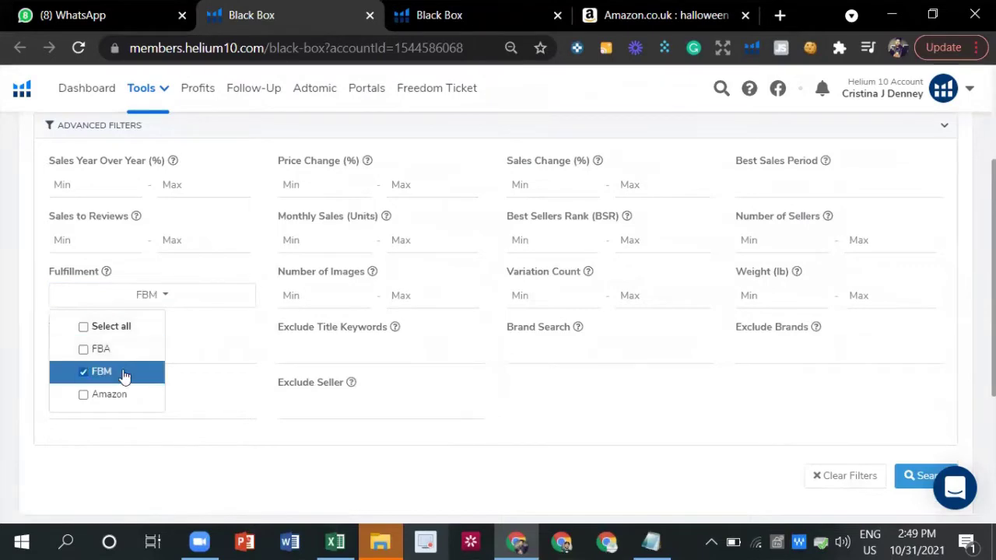
left_click(124, 349)
scroll(911, 473, "up", 2)
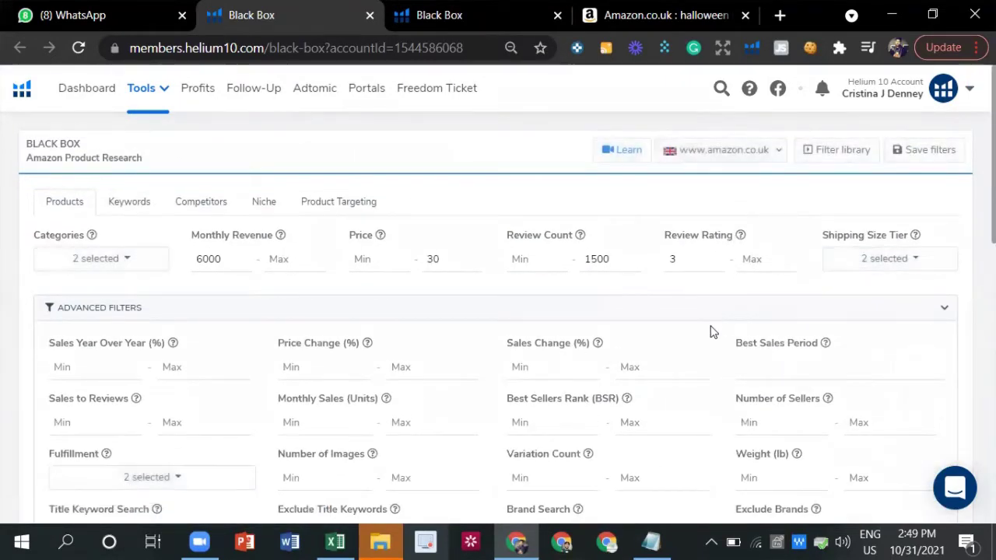
scroll(671, 327, "down", 8)
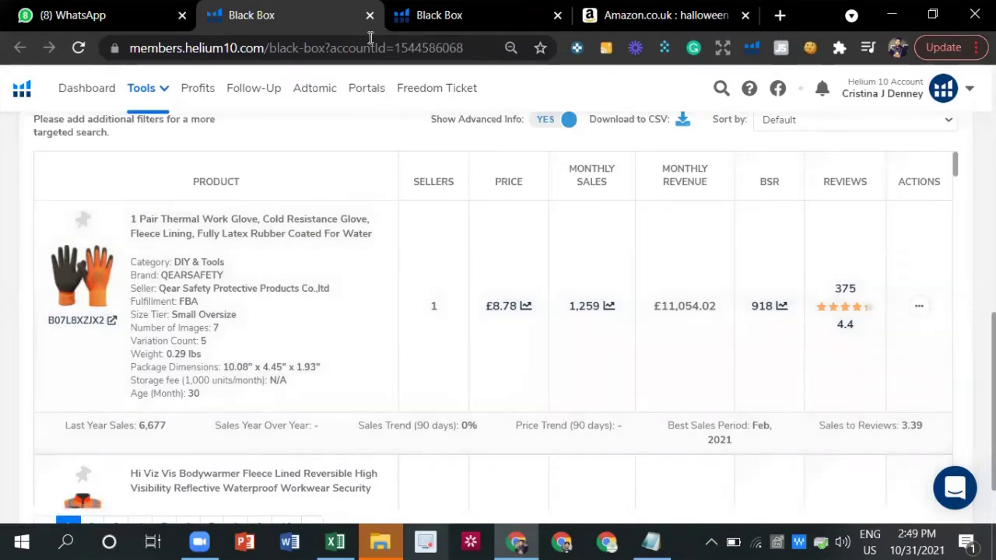
Compare the phrases in the keyword results with the individual products listed in the product results.
left_click(433, 15)
scroll(148, 355, "down", 10)
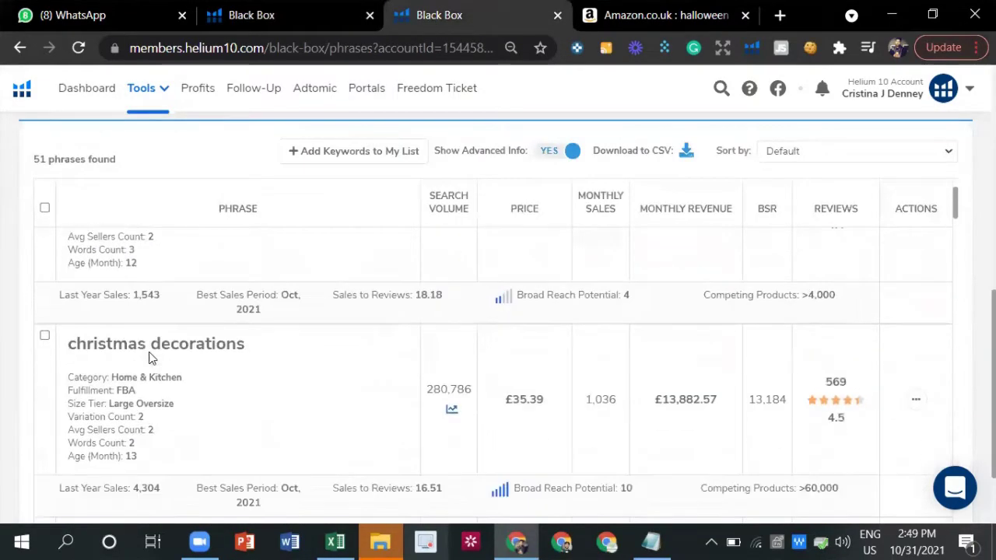
scroll(77, 265, "up", 3)
scroll(234, 300, "up", 3)
left_click(280, 15)
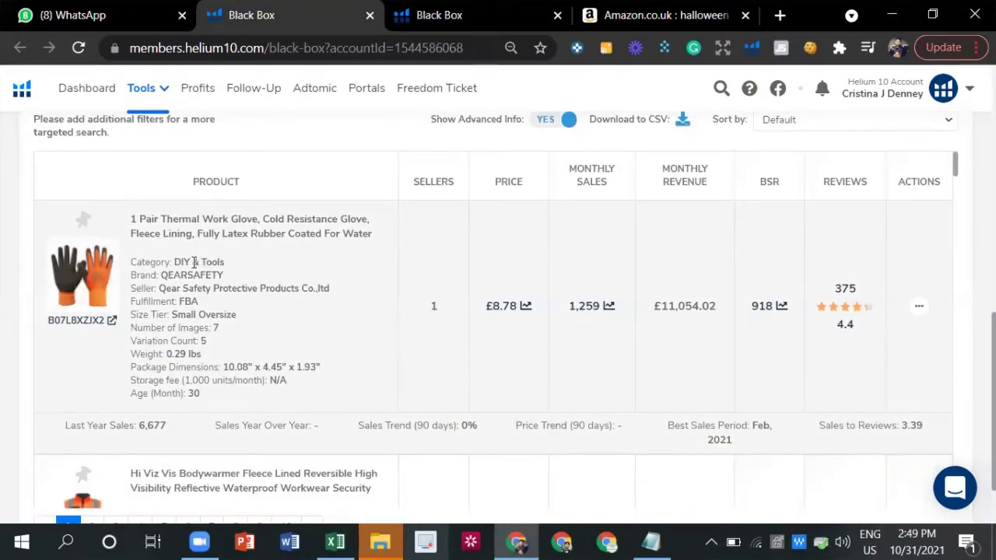
scroll(134, 366, "down", 1)
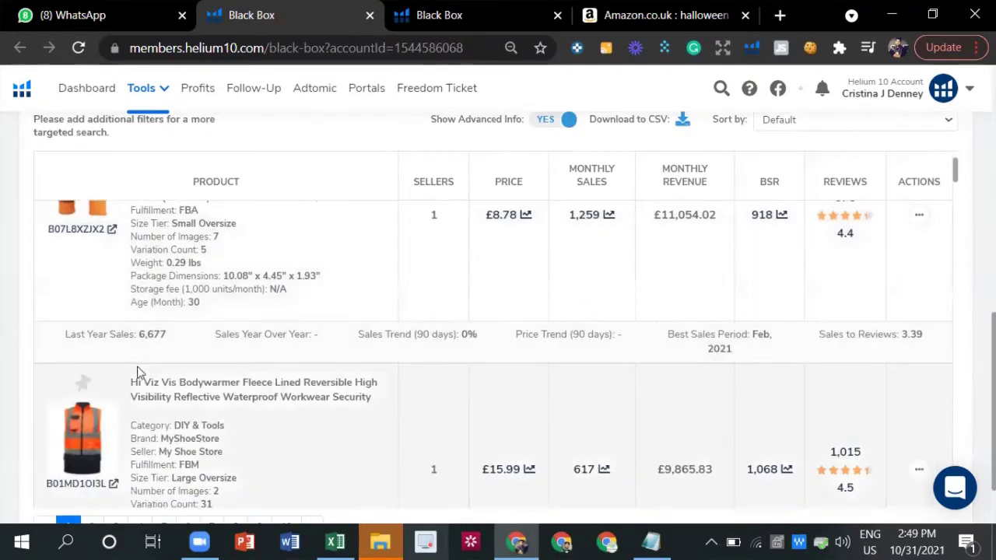
scroll(124, 311, "up", 1)
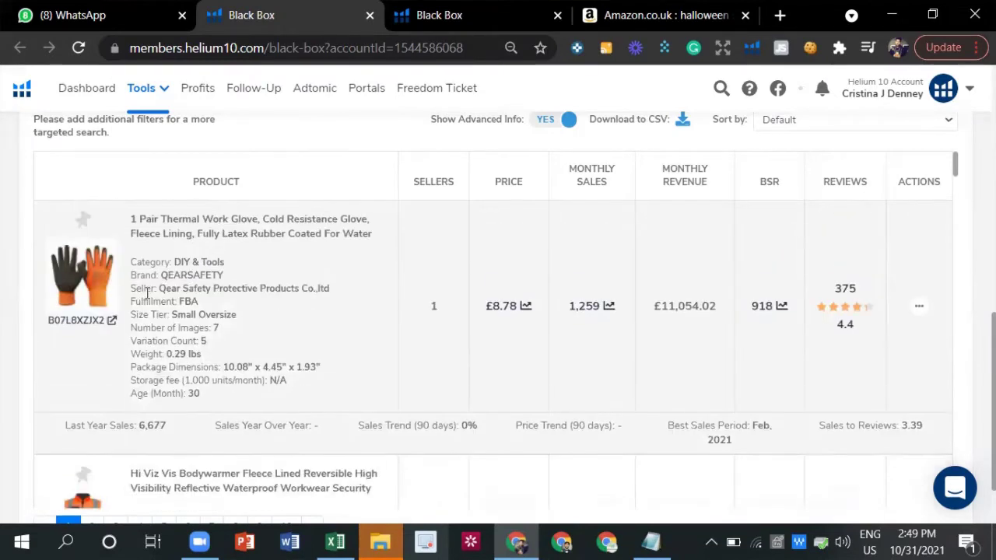
Open the thermal work glove's Amazon listing from the product results and highlight the ASIN in its web address.
left_click(111, 325)
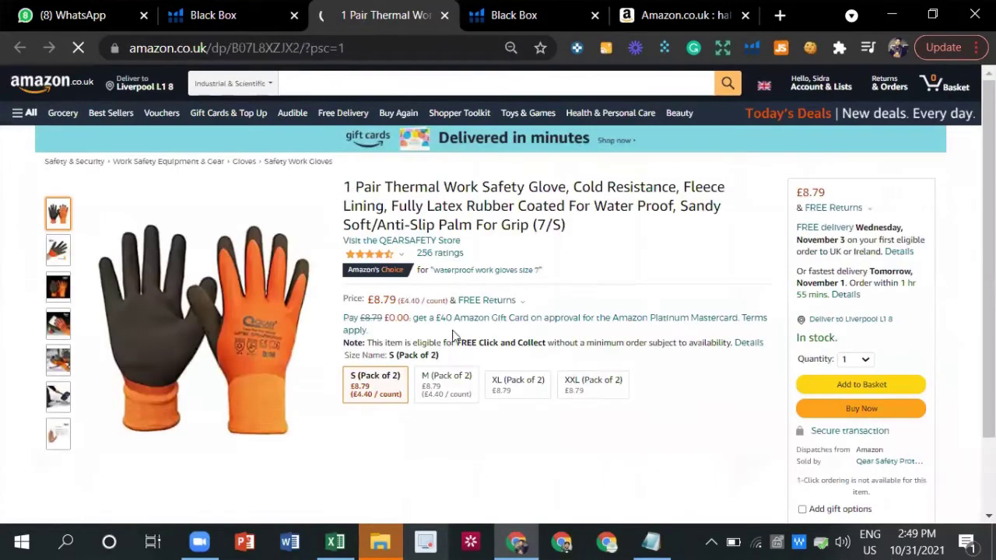
double_click(337, 48)
right_click(343, 49)
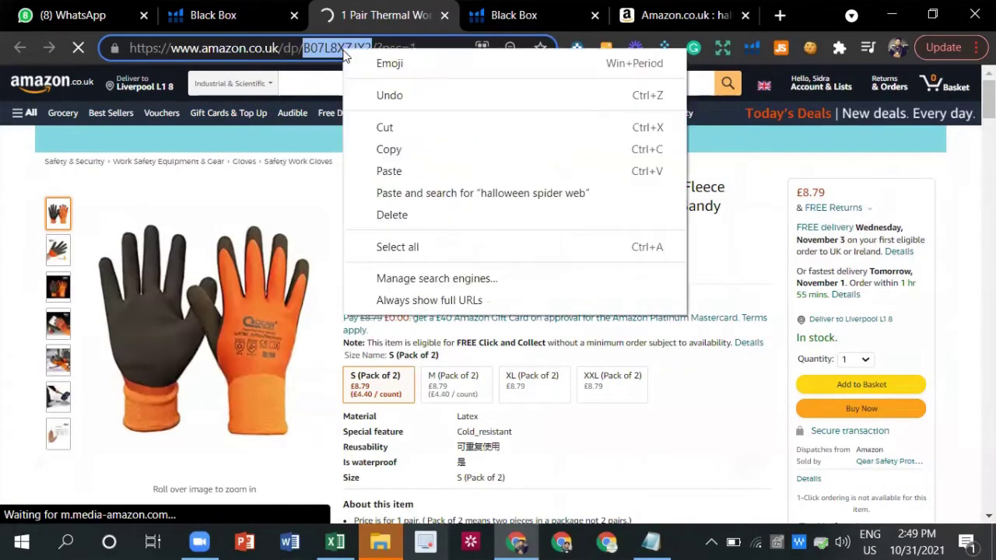
left_click(307, 206)
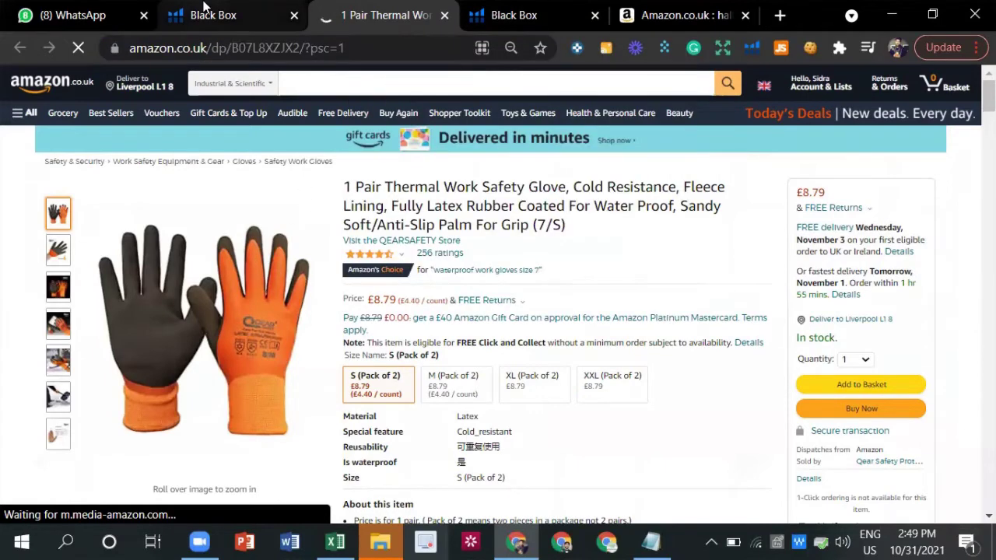
Compare the glove's entry in the product results with the keyword results, browsing the phrases down to "fake plants".
left_click(226, 14)
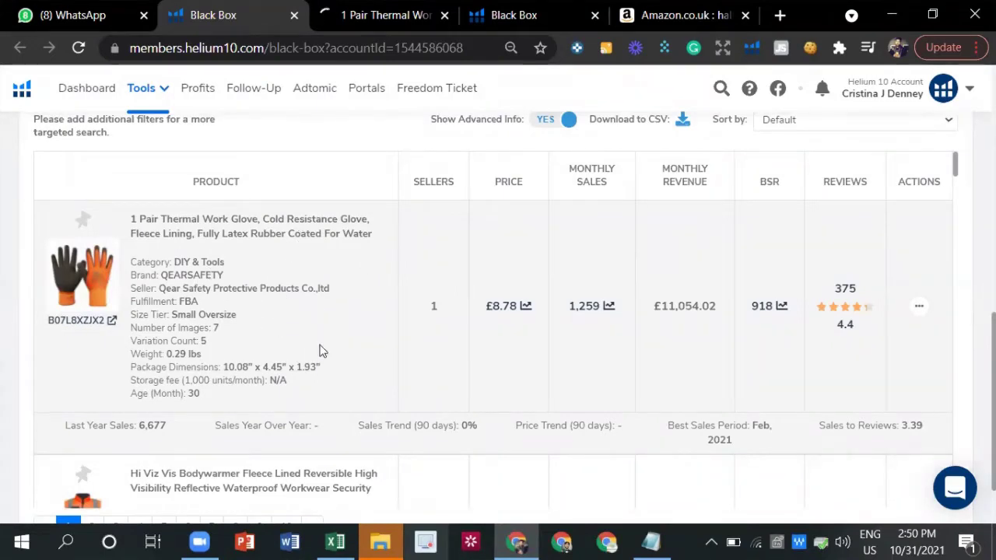
left_click(482, 23)
scroll(148, 342, "down", 3)
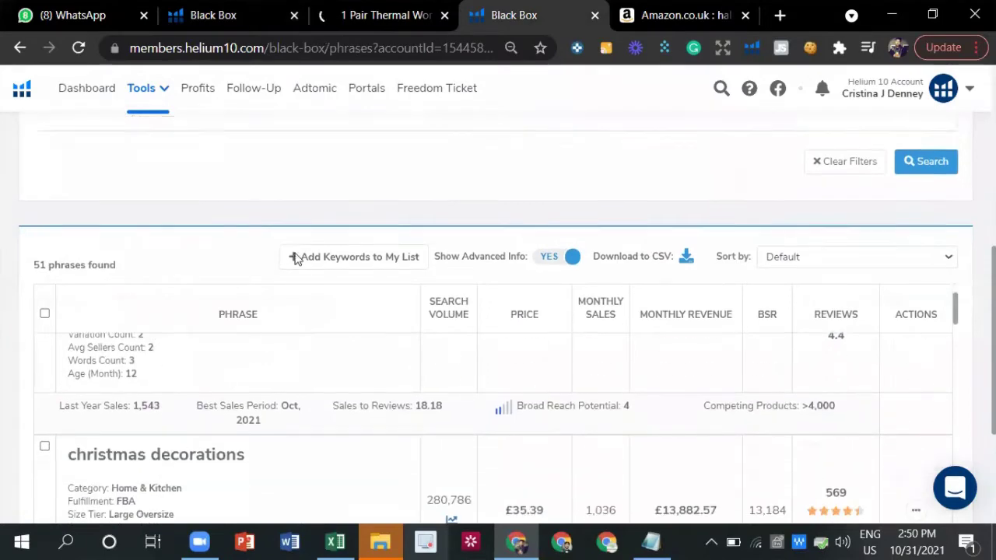
scroll(178, 216, "up", 6)
scroll(135, 234, "down", 7)
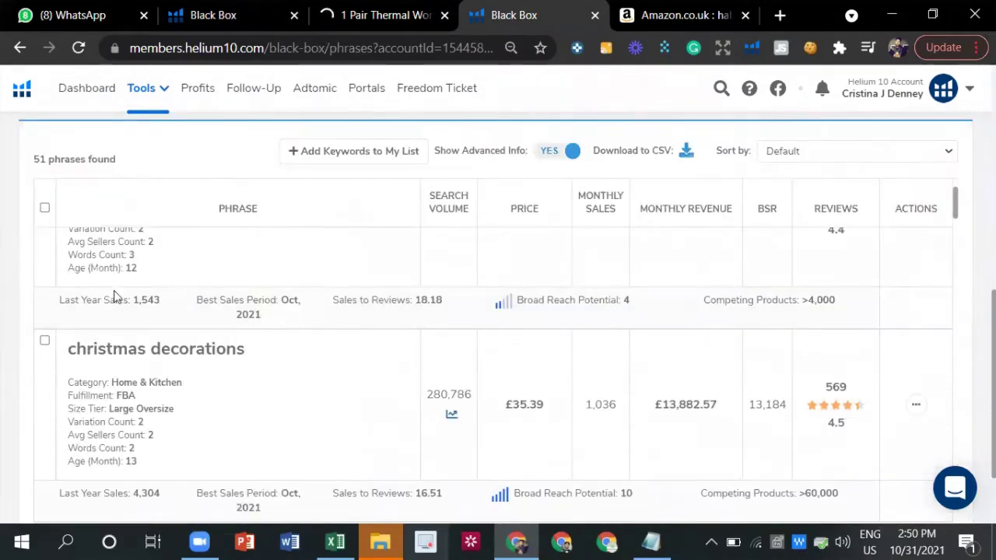
scroll(156, 326, "down", 3)
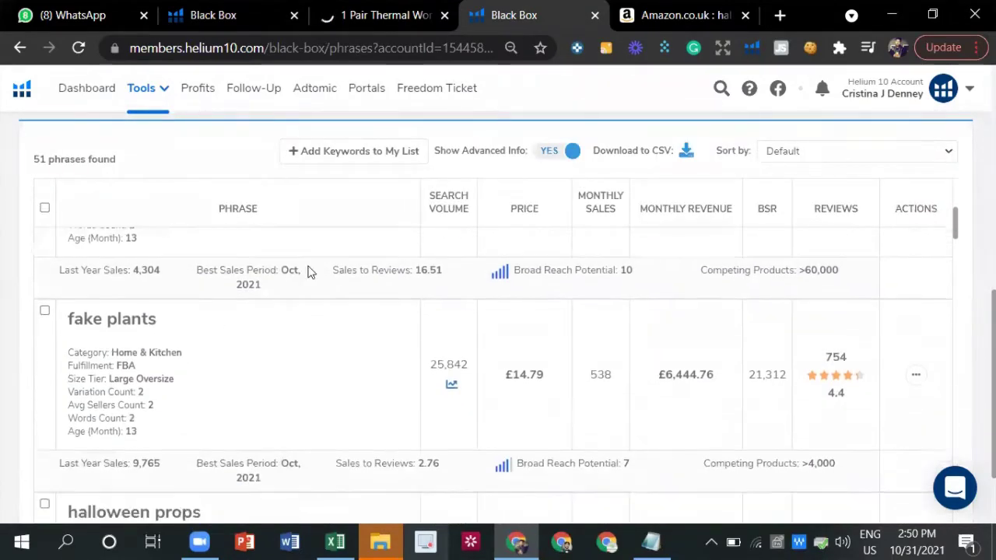
scroll(307, 271, "down", 1)
Copy the phrase "fake plants" from the Black Box keyword results and search amazon.co.uk for it.
left_click(680, 15)
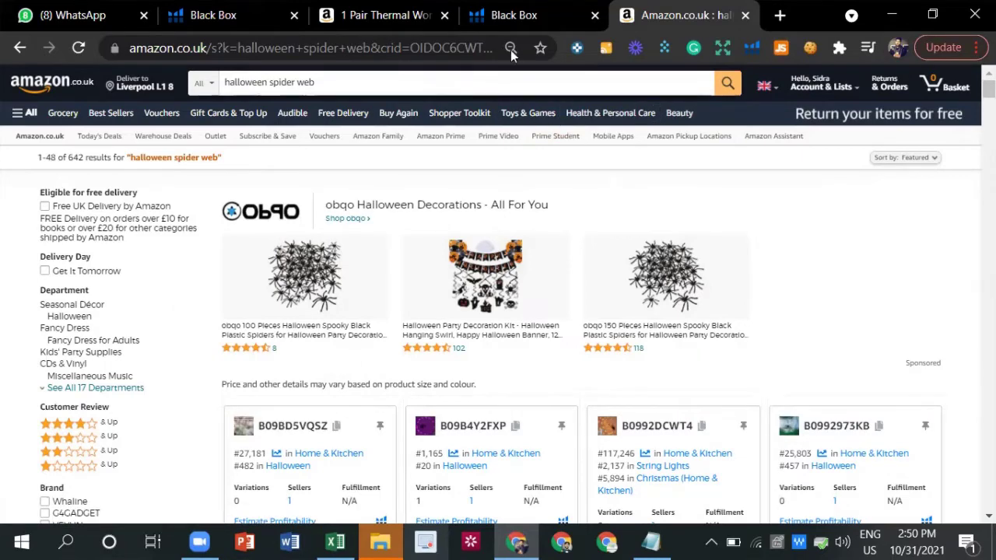
left_click(502, 21)
left_click_drag(163, 268, 67, 268)
right_click(101, 272)
left_click(165, 290)
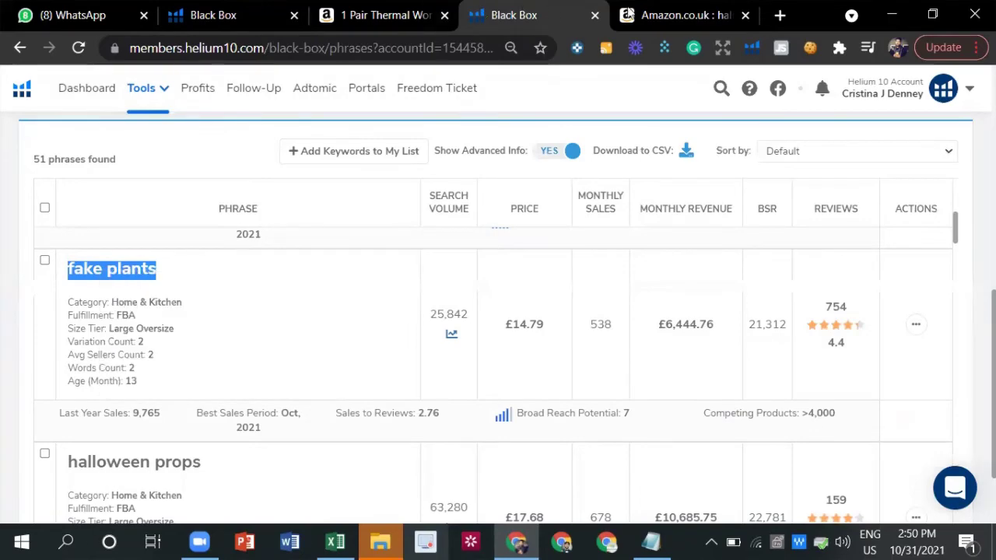
left_click(676, 15)
left_click_drag(326, 82, 200, 91)
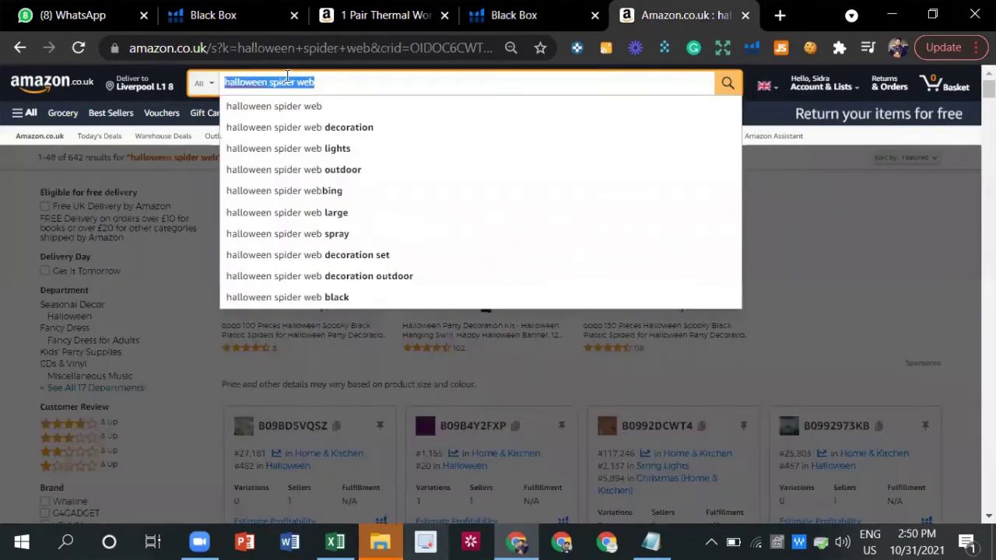
right_click(286, 82)
left_click(334, 167)
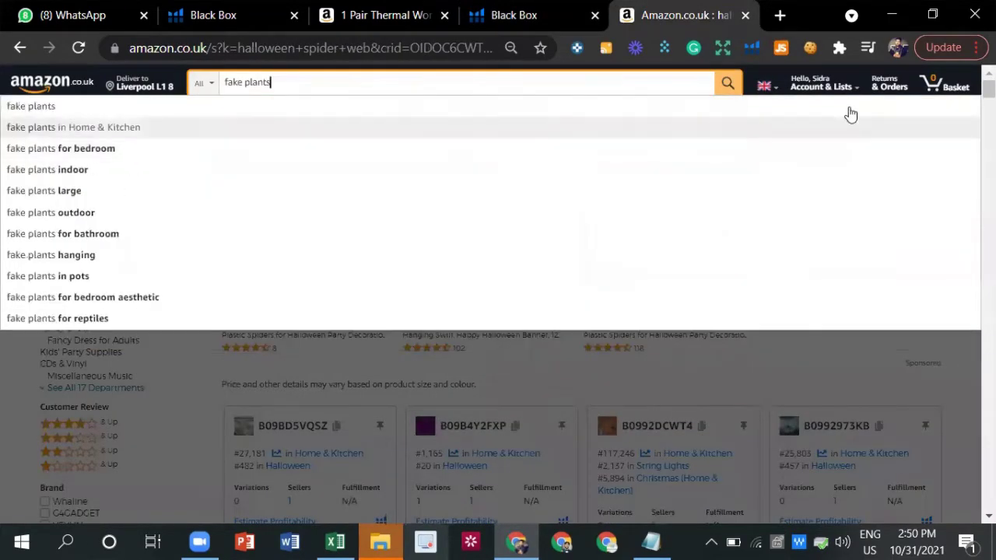
left_click(725, 92)
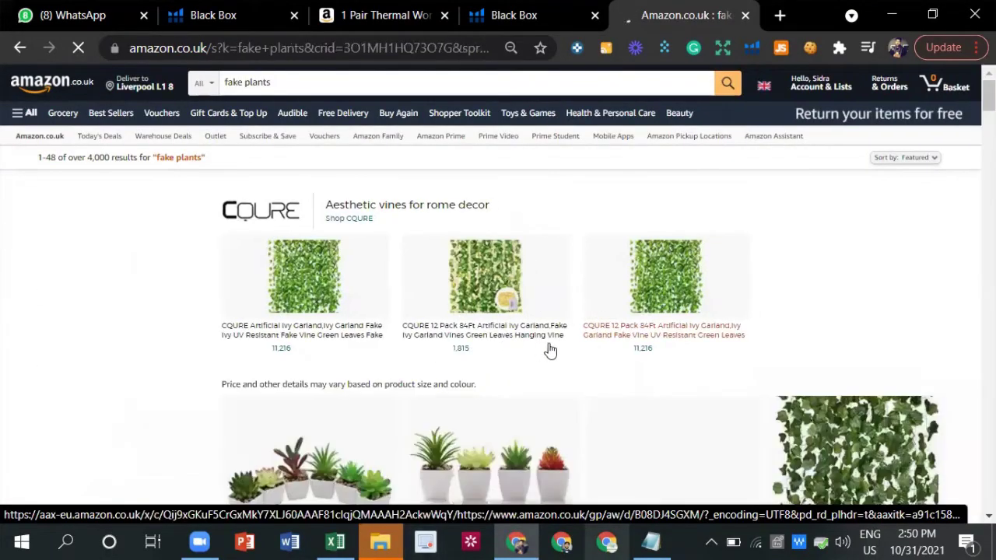
Browse the "fake plants" products listed in the Amazon search results and return to the start of the list.
scroll(550, 350, "down", 5)
scroll(557, 356, "down", 5)
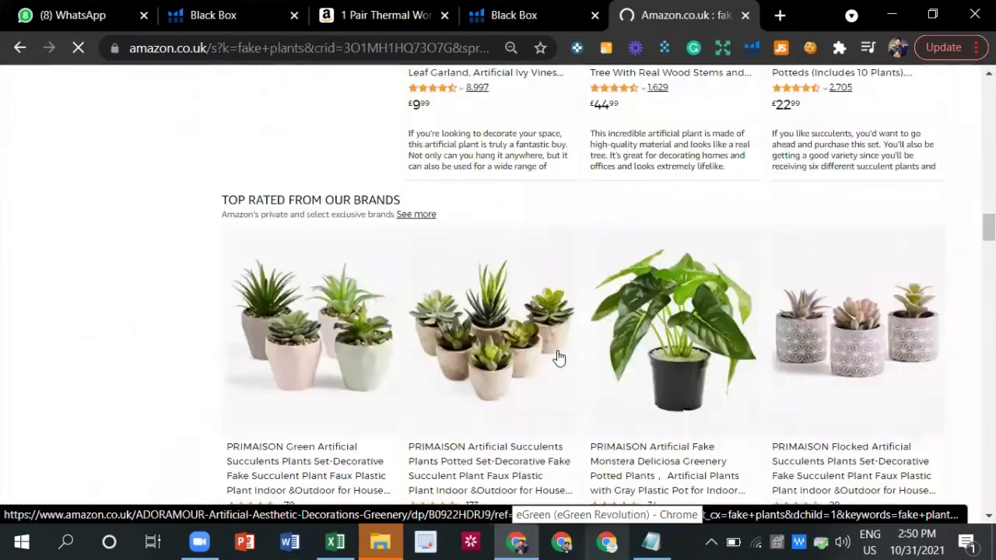
scroll(562, 356, "down", 10)
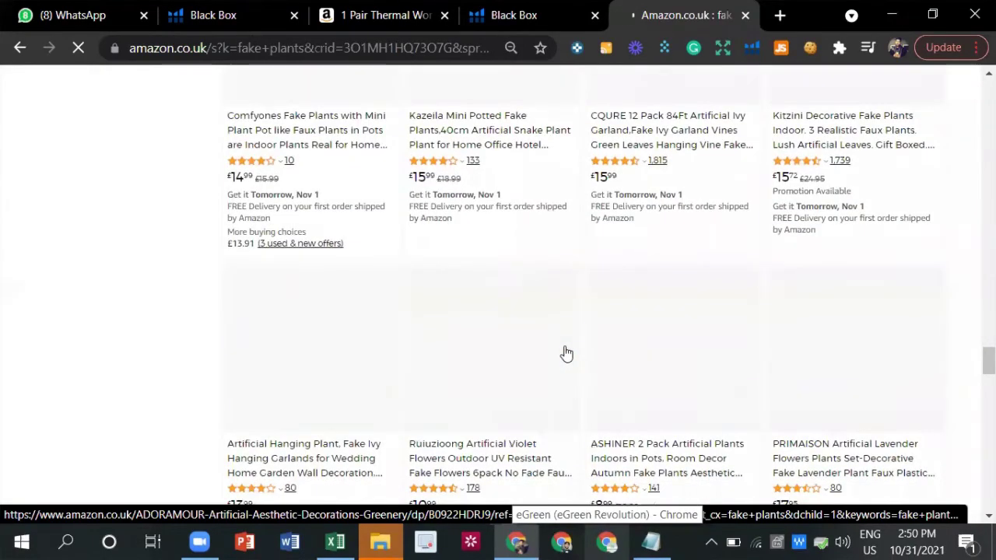
scroll(565, 350, "up", 15)
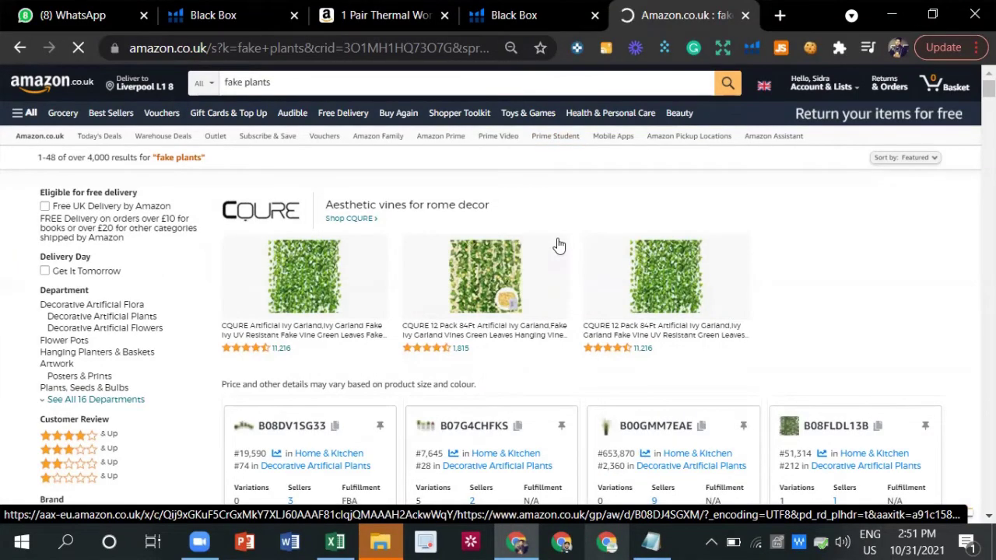
mouse_move(558, 246)
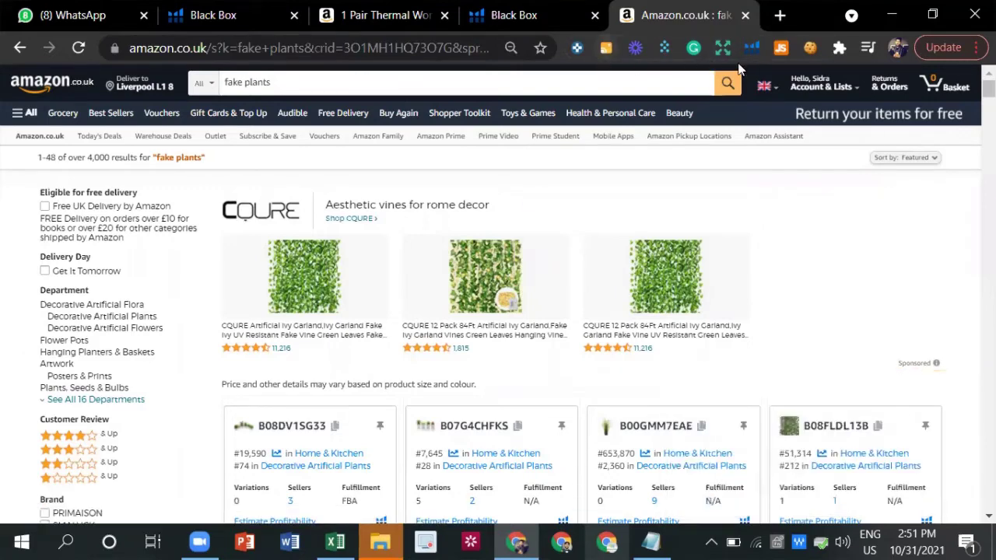
Run Market Intelligence on the "fake plants" results, review the sellers' figures and bring up the product idea analysis.
left_click(662, 49)
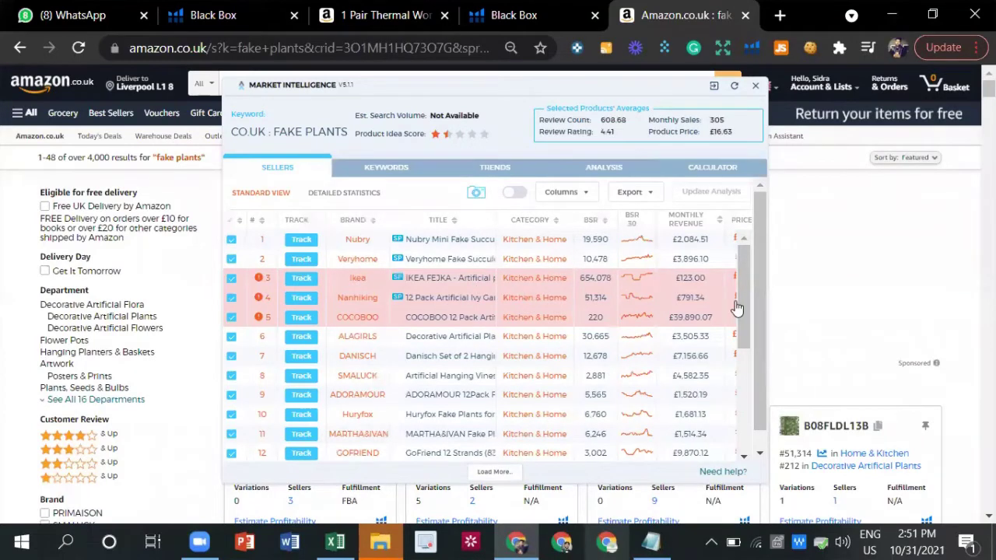
scroll(665, 343, "down", 1)
scroll(665, 343, "up", 1)
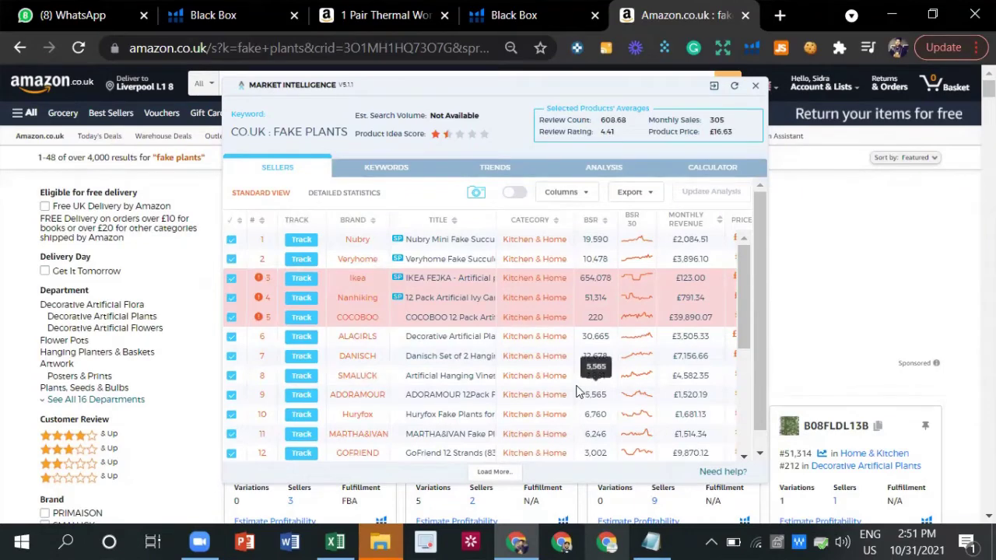
scroll(579, 391, "right", 5)
scroll(580, 392, "left", 5)
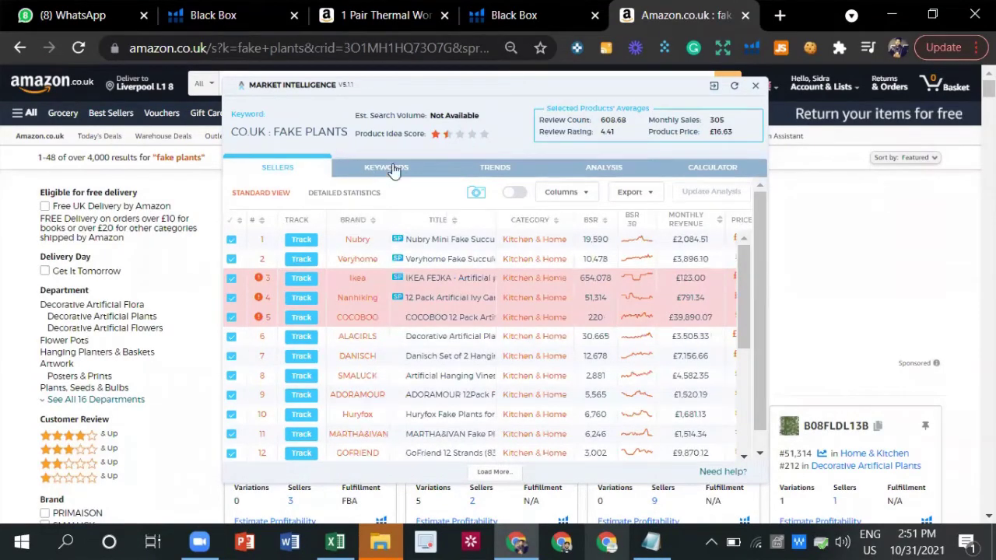
left_click(606, 169)
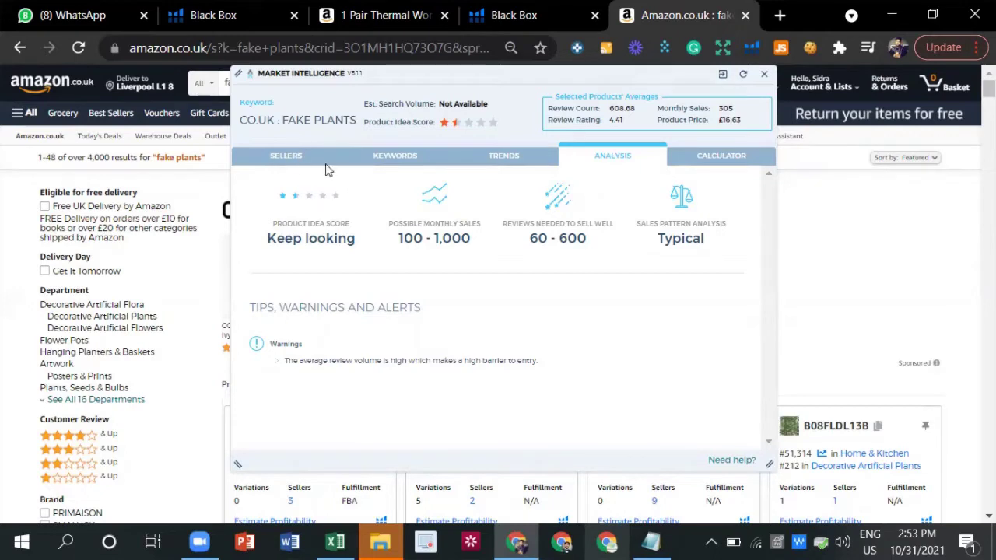
Capture the analysis summary row with Snipping Tool, copy the snip and close the tool.
left_click(67, 542)
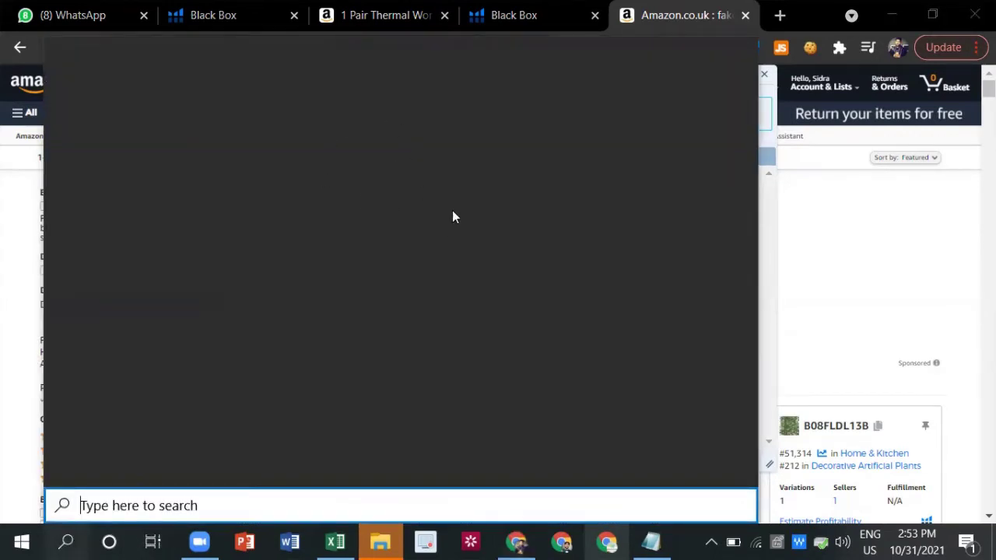
left_click(489, 188)
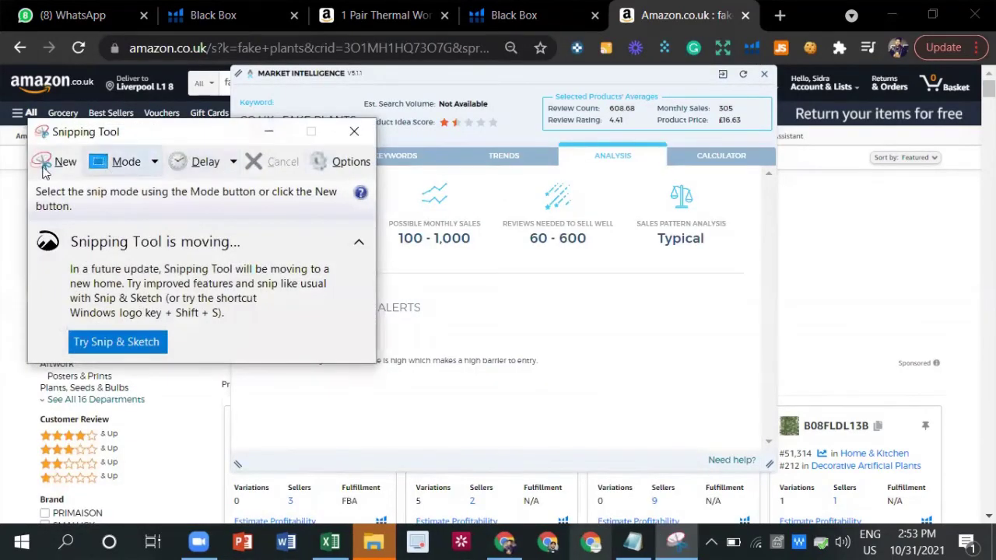
left_click(54, 162)
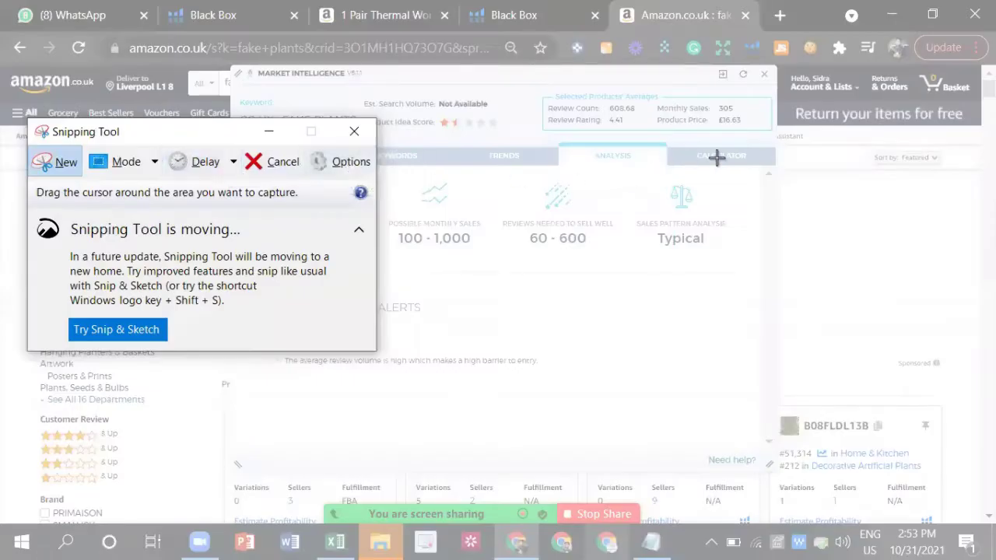
left_click_drag(774, 151, 236, 269)
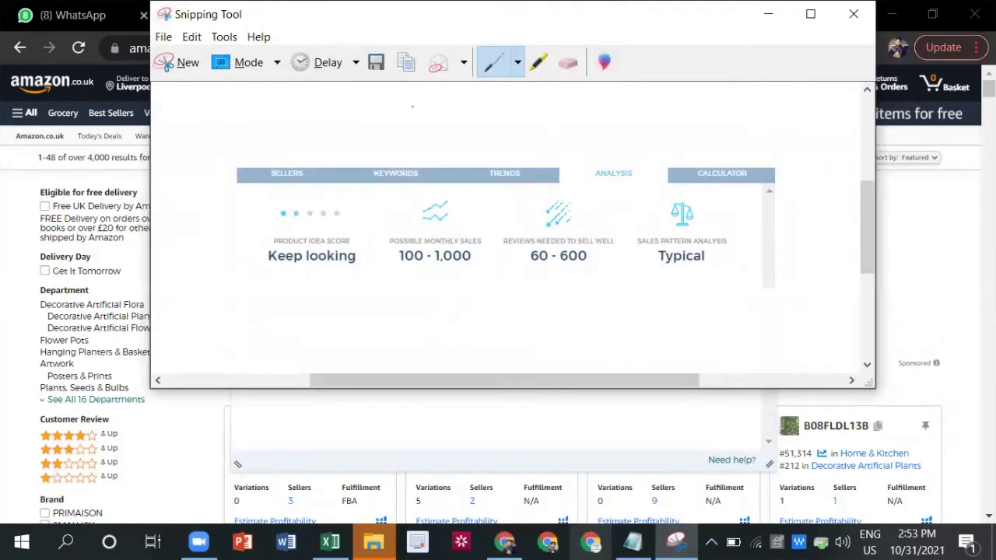
left_click(406, 63)
left_click(853, 14)
left_click(568, 221)
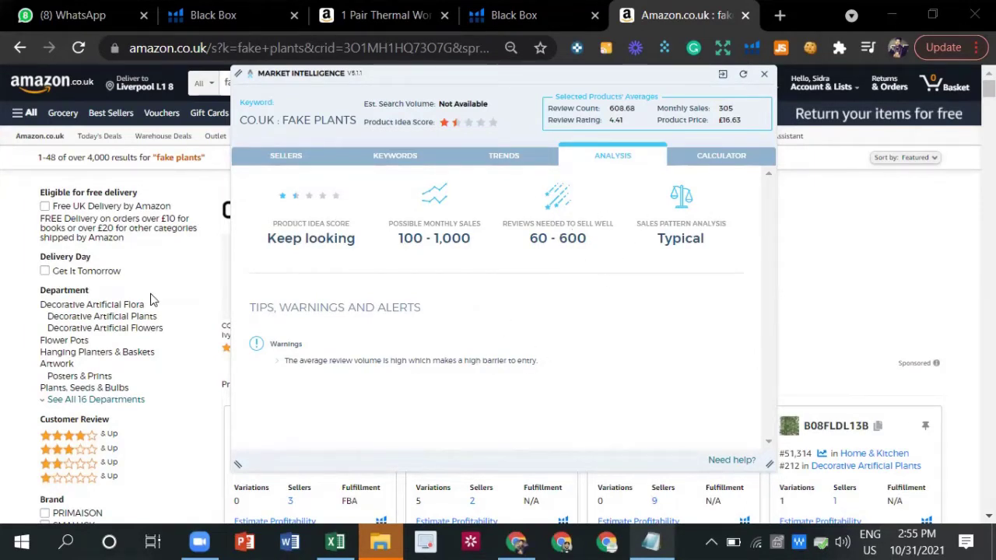
Highlight the sales pattern result in the Market Intelligence analysis, examine the summary and close the overlay.
left_click(687, 244)
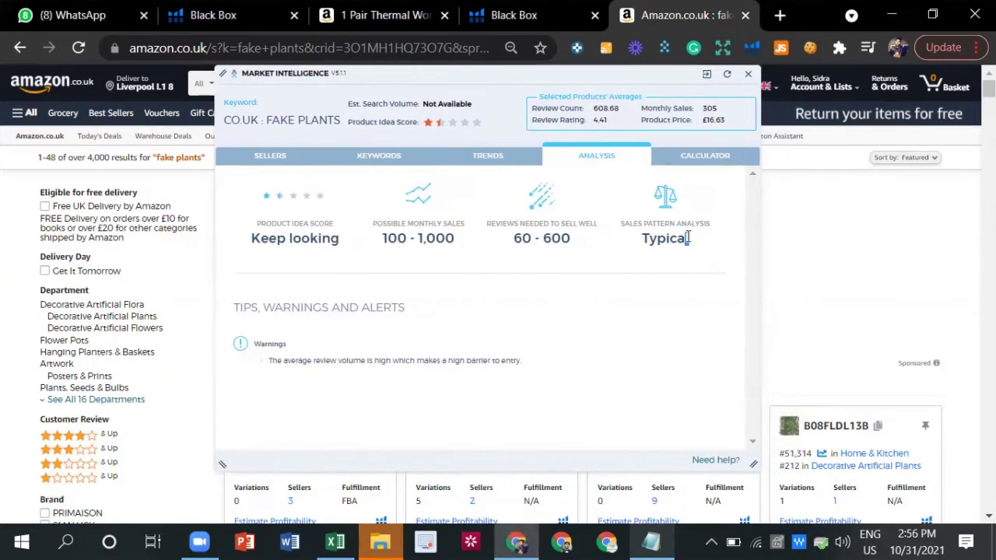
double_click(657, 239)
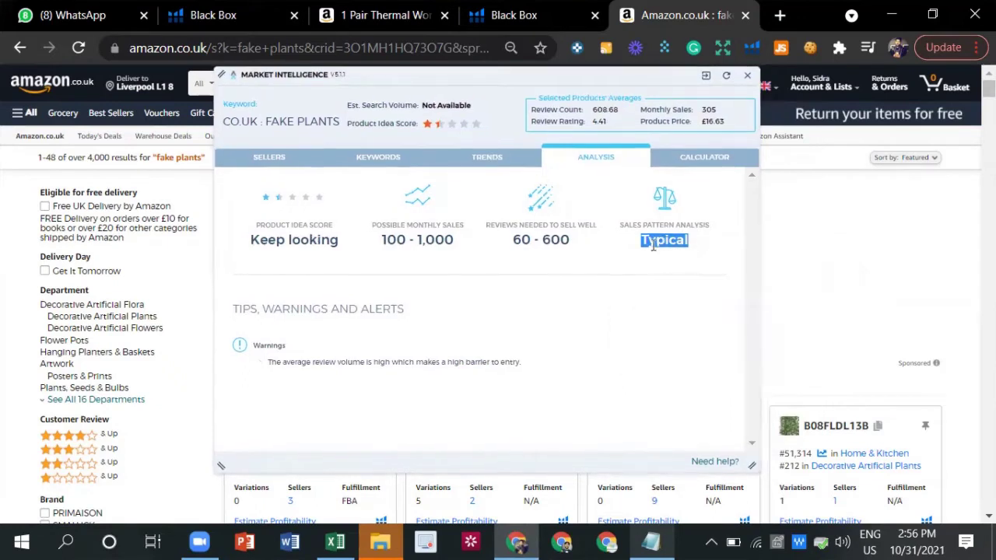
left_click(651, 300)
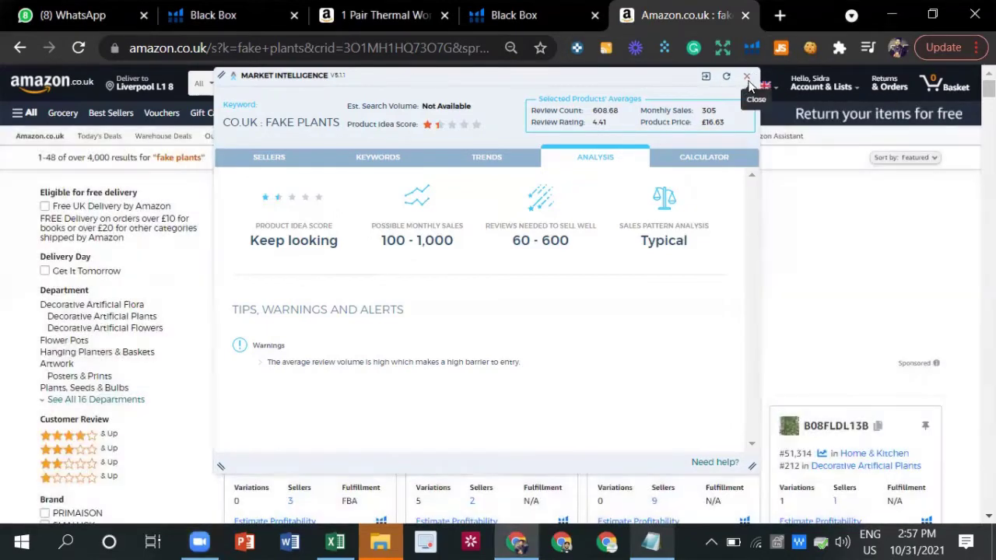
left_click(747, 76)
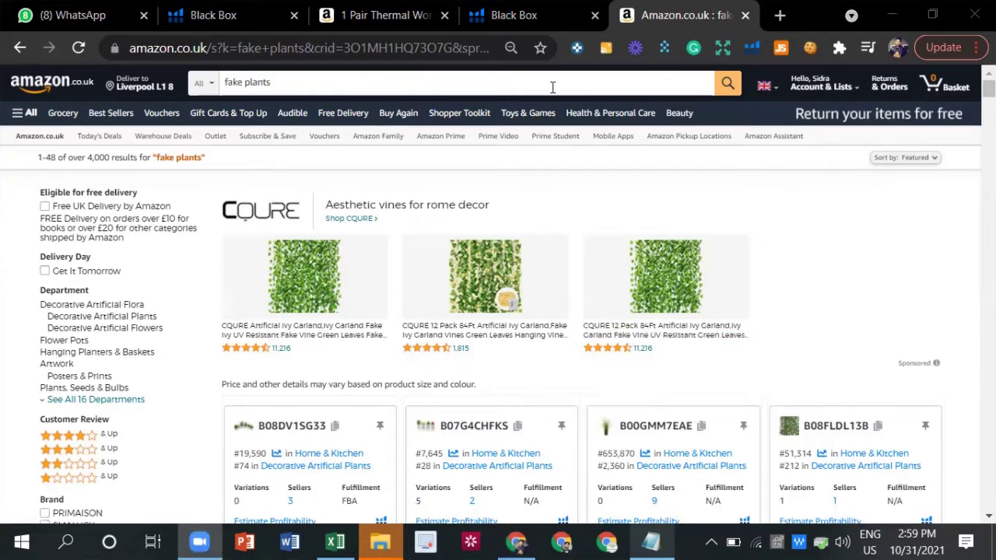
mouse_move(645, 340)
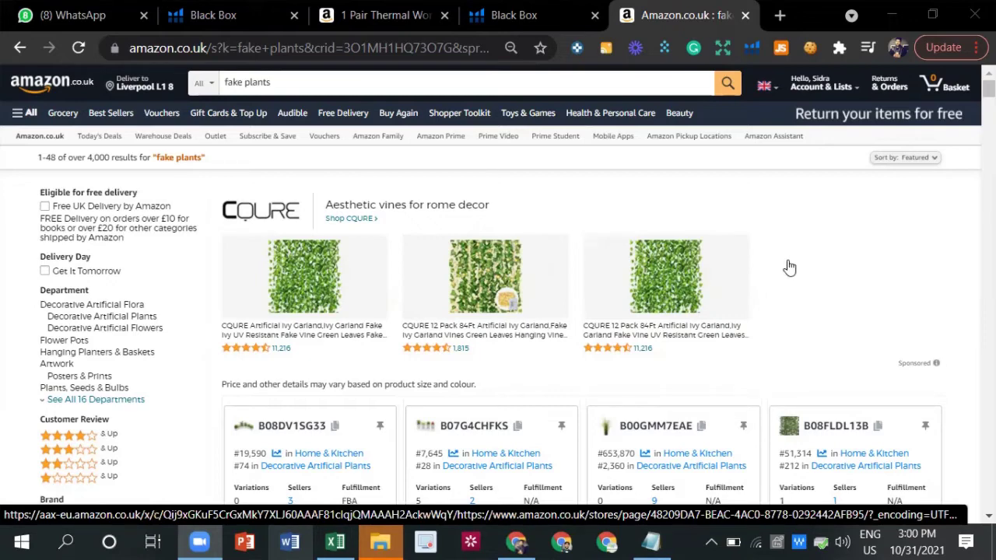
mouse_move(748, 255)
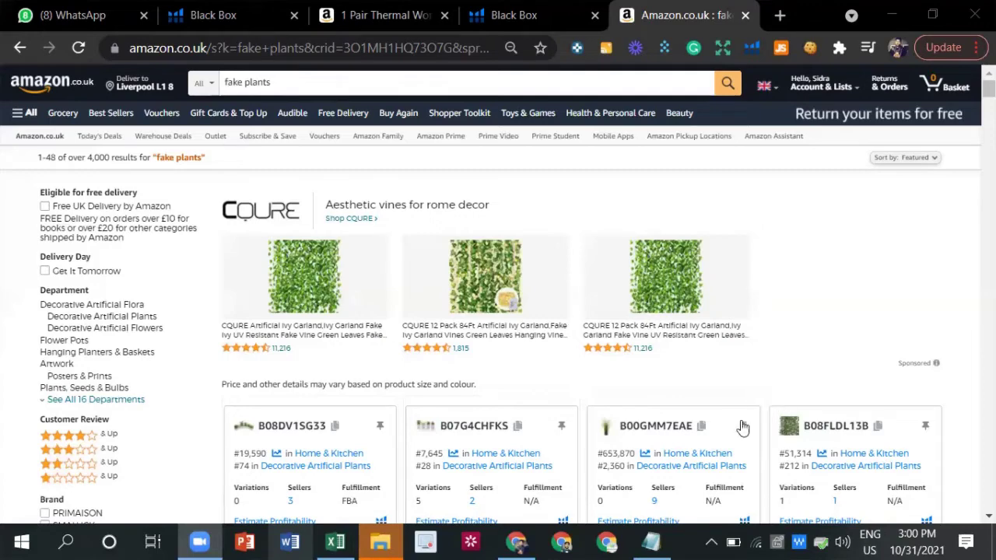
mouse_move(717, 348)
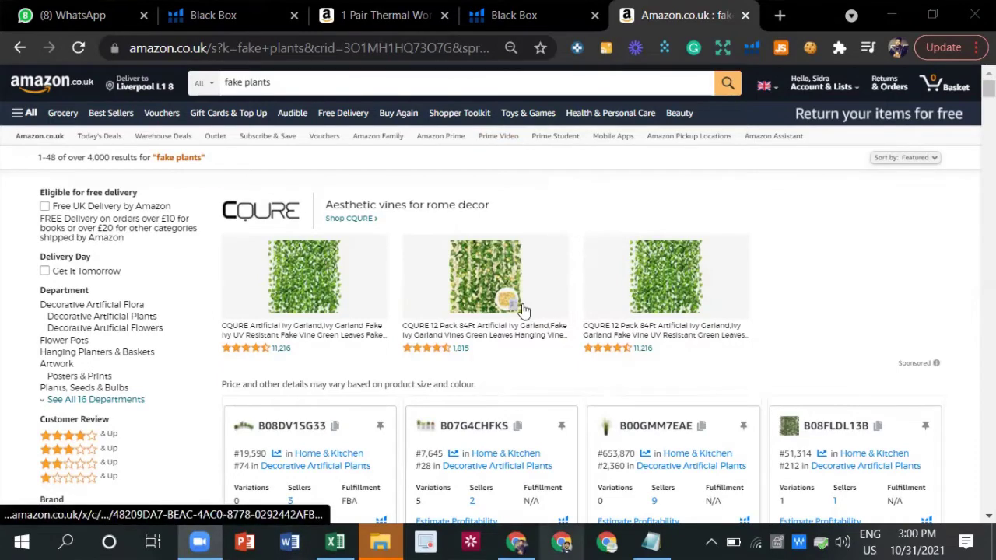
mouse_move(542, 317)
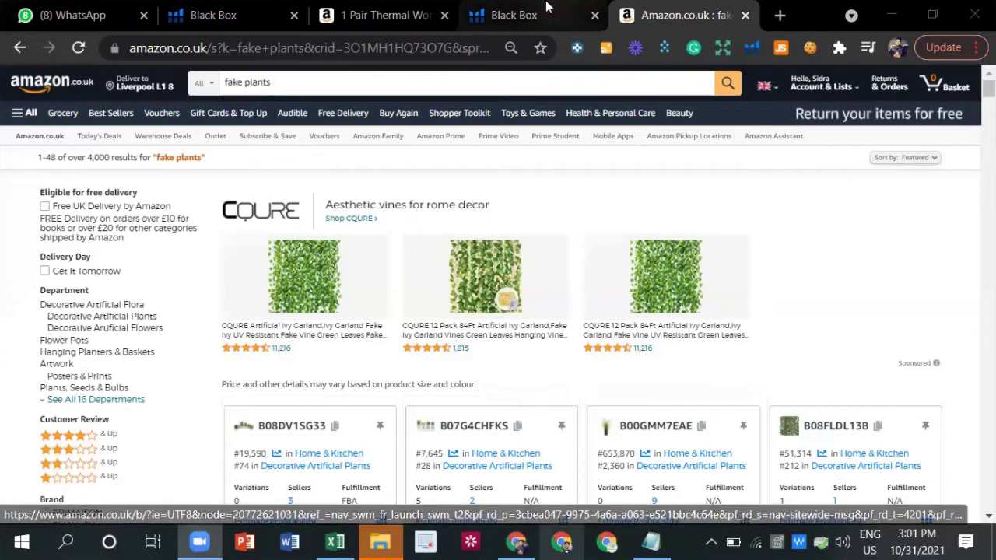
Return to the Helium 10 dashboard from the Black Box keyword search and open the Magnet keyword research tool.
left_click(513, 15)
scroll(340, 245, "up", 10)
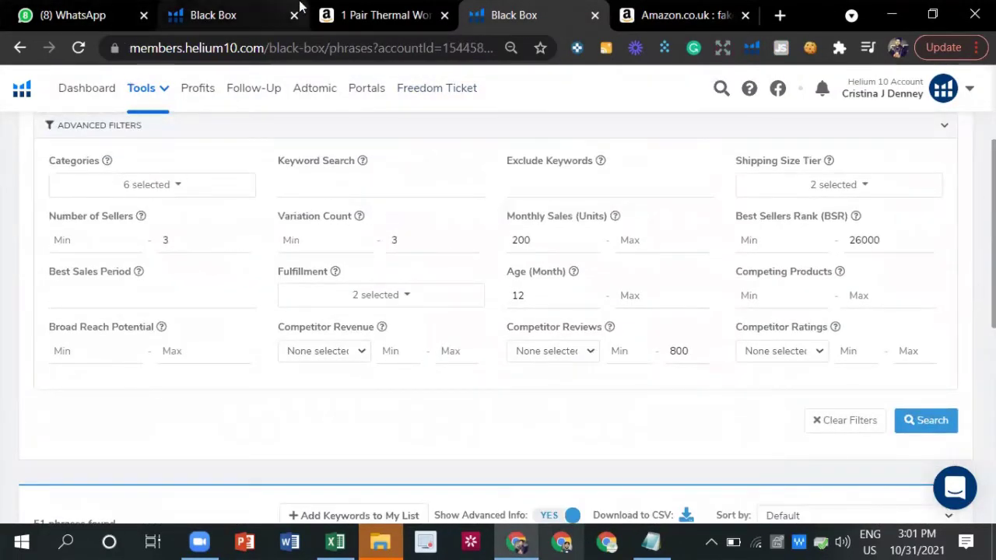
scroll(93, 117, "up", 3)
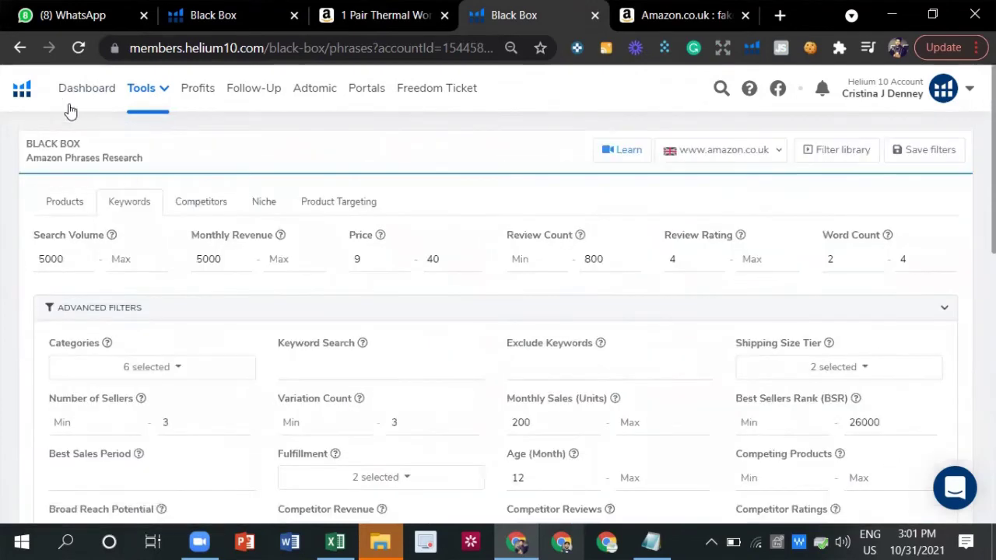
left_click(23, 92)
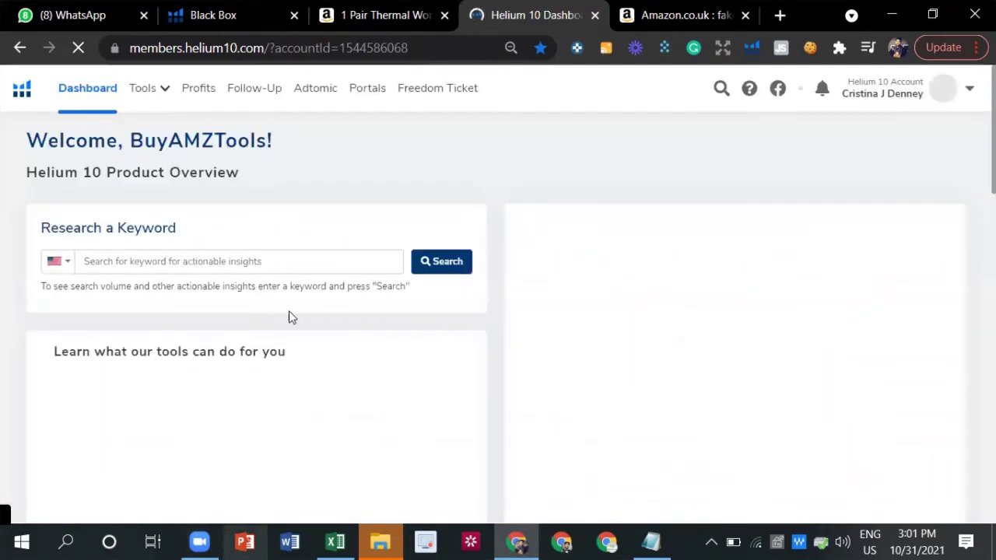
scroll(237, 314, "down", 3)
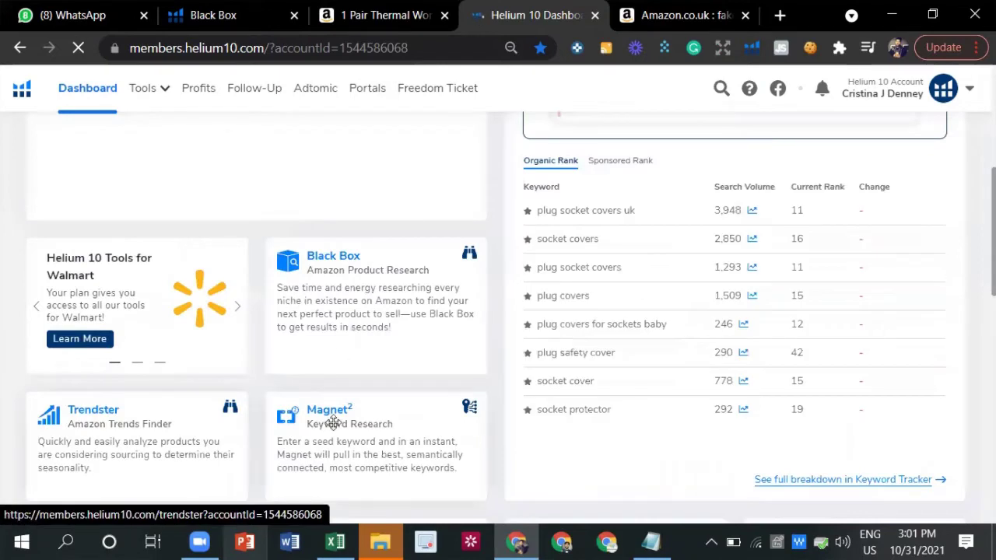
left_click(405, 368)
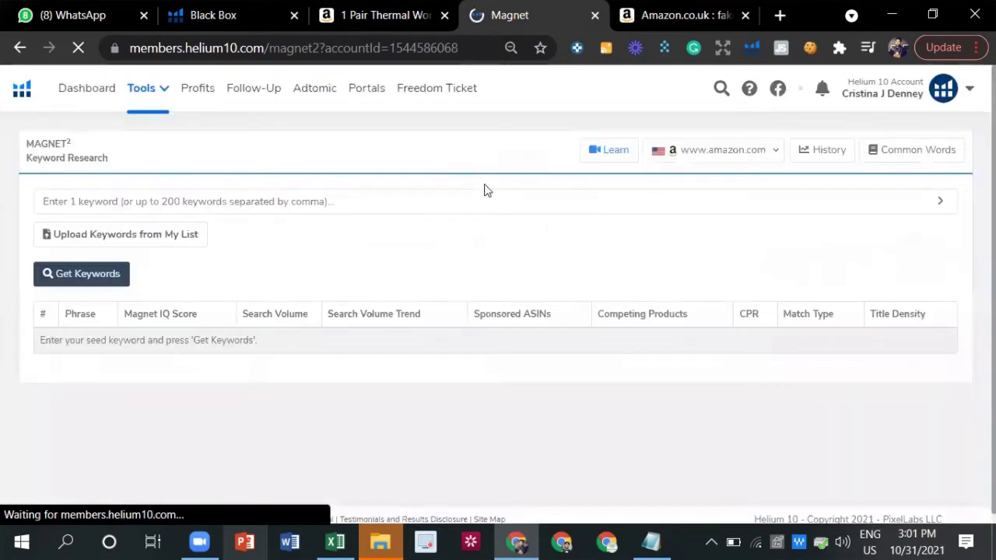
Enter "fake plants" as the seed keyword in Magnet and get its related keywords.
left_click(280, 203)
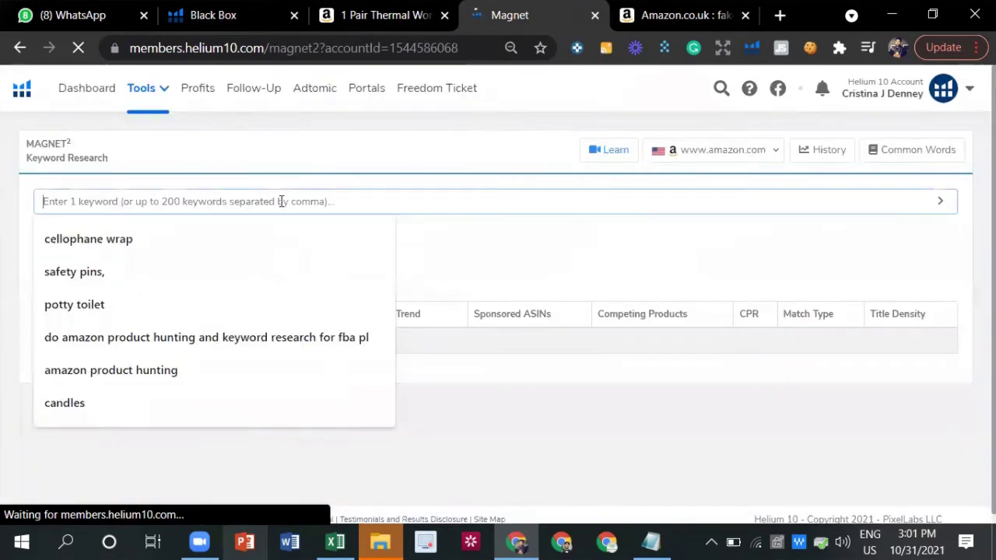
type("fak")
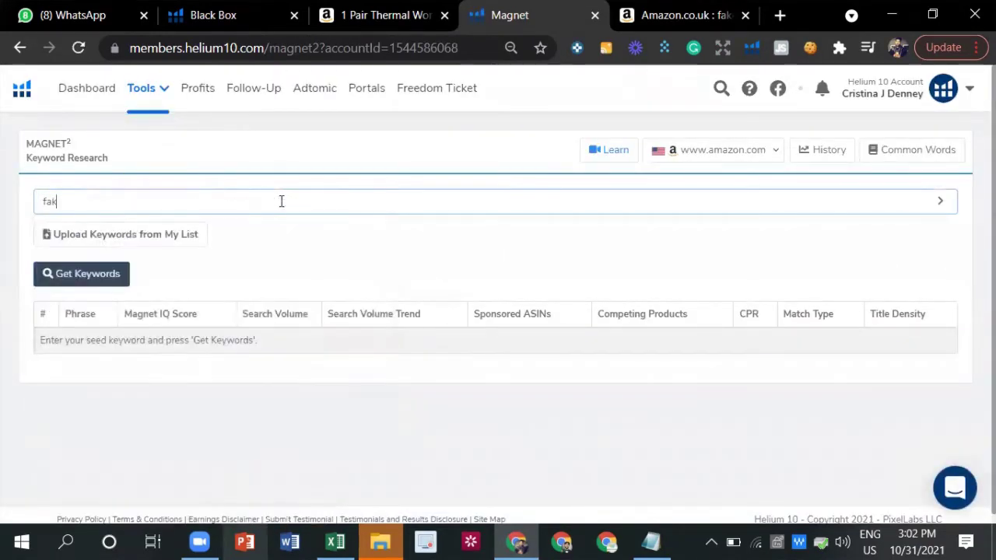
type("e plants")
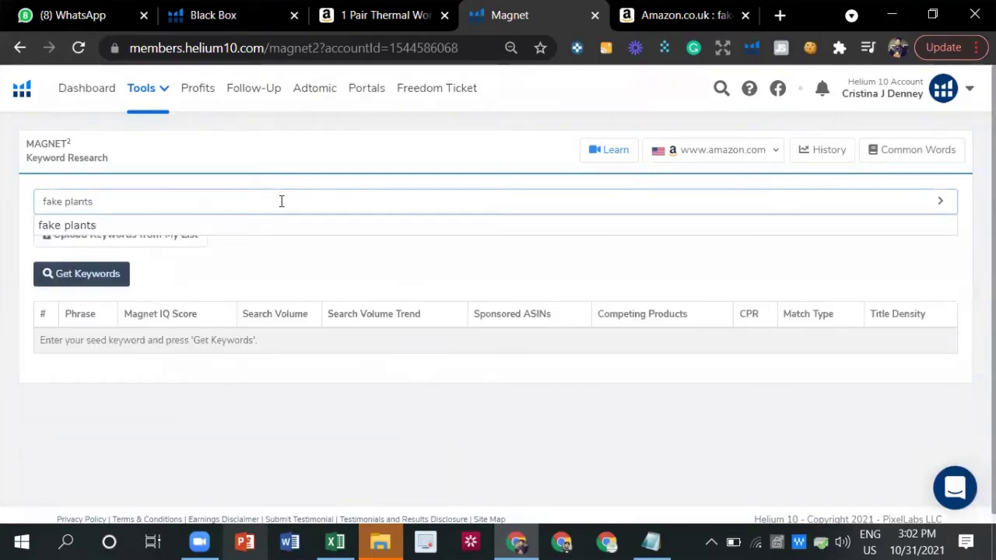
key("Return")
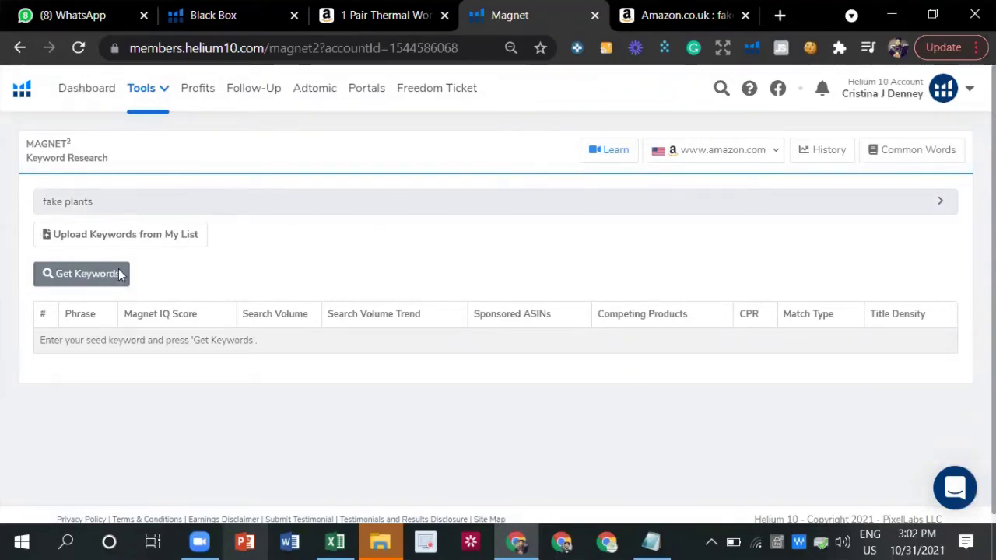
left_click(739, 152)
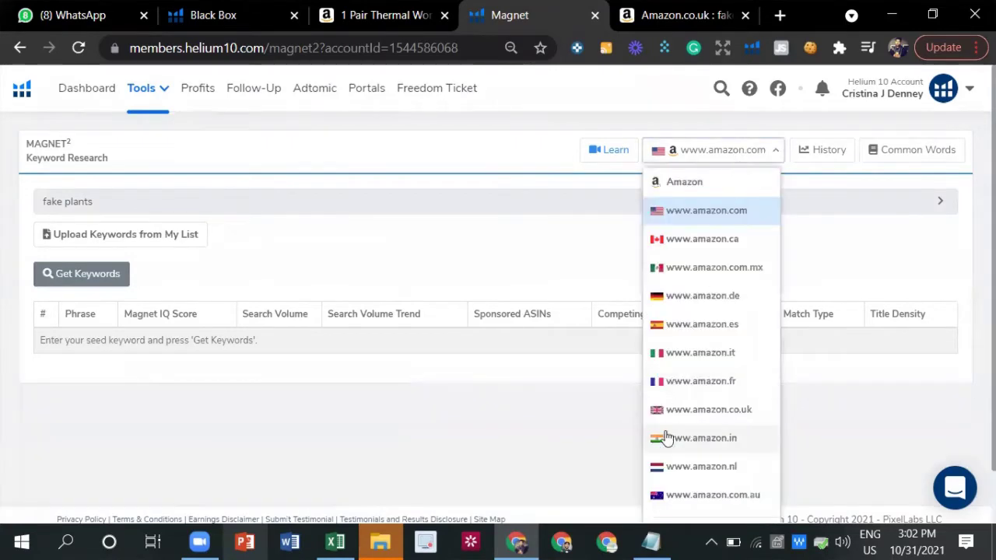
left_click(687, 409)
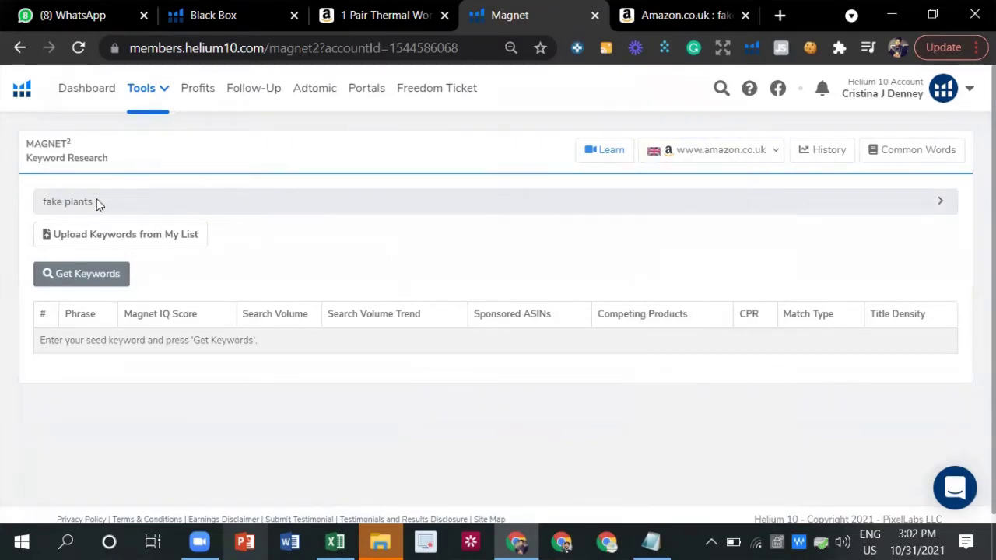
left_click(79, 47)
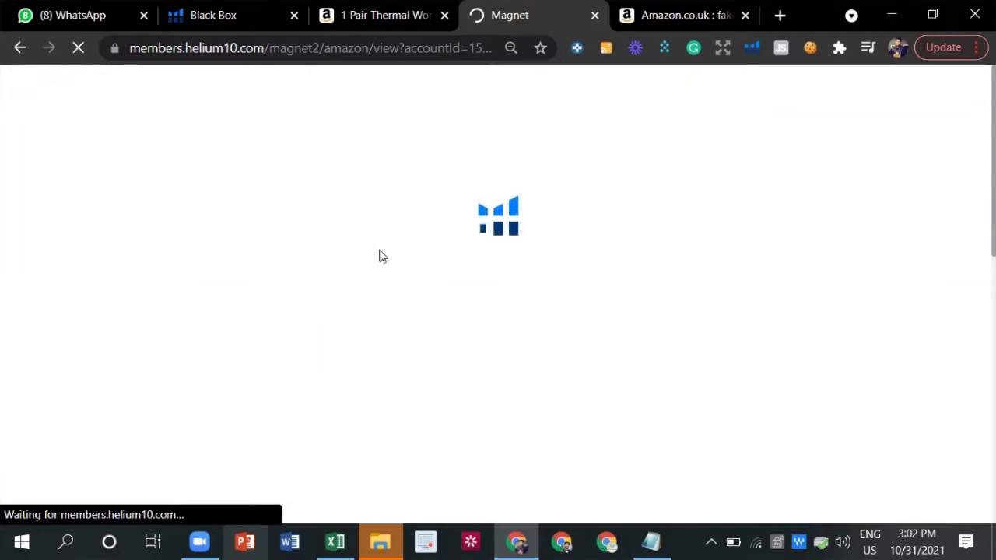
Highlight the search volume figure in the "fake plants" summary of the Magnet results.
scroll(66, 286, "down", 2)
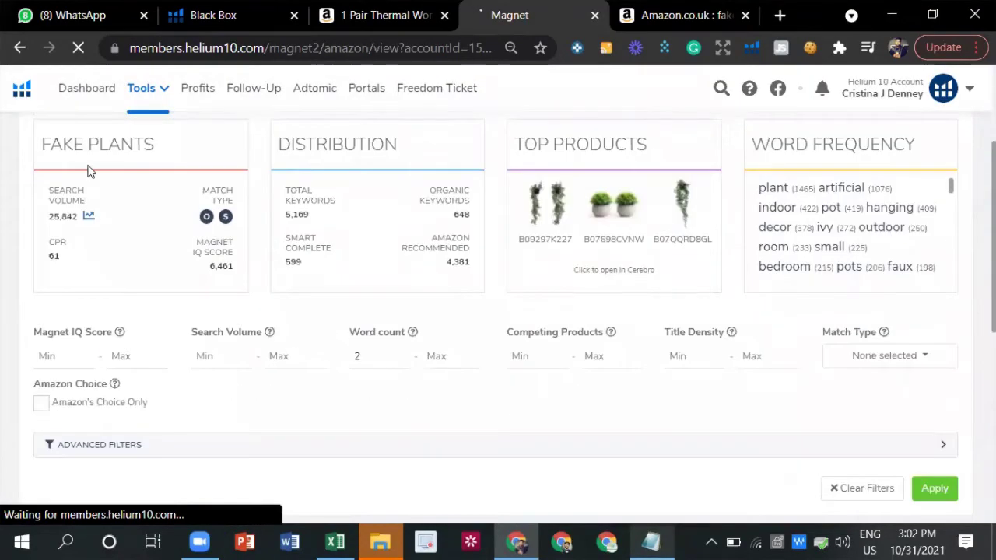
left_click_drag(53, 218, 75, 218)
left_click(68, 232)
Open the Keywords search in Black Box and return to the Magnet results.
left_click(233, 15)
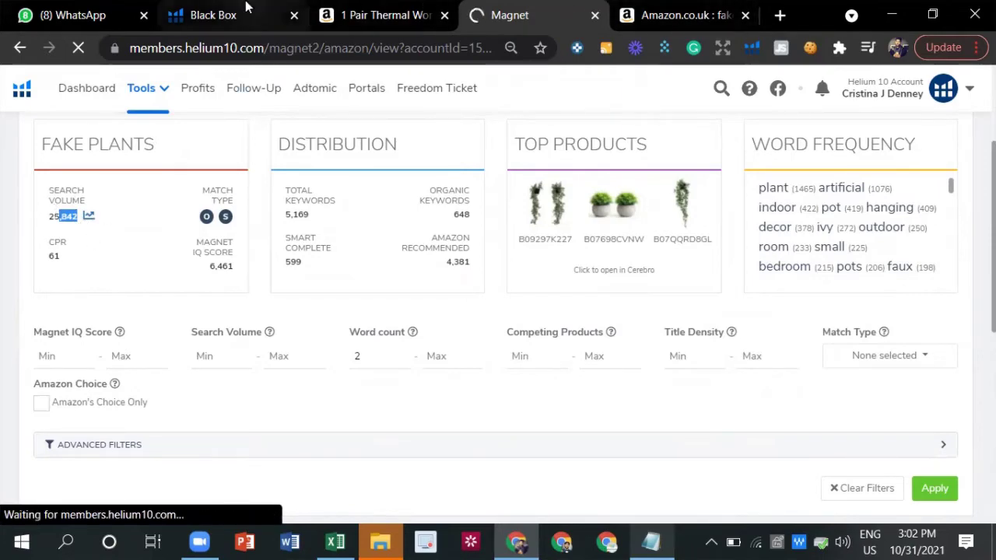
scroll(196, 217, "up", 10)
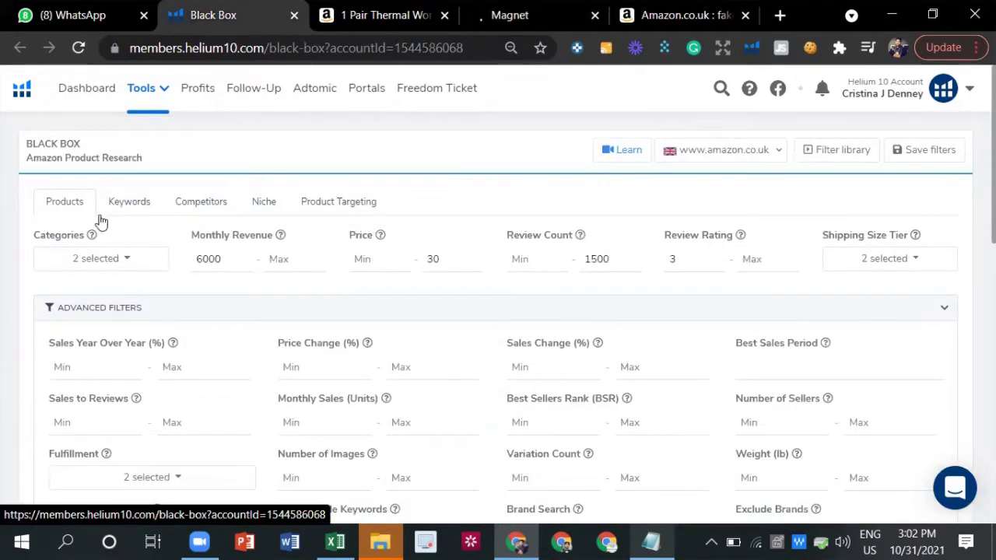
left_click(129, 204)
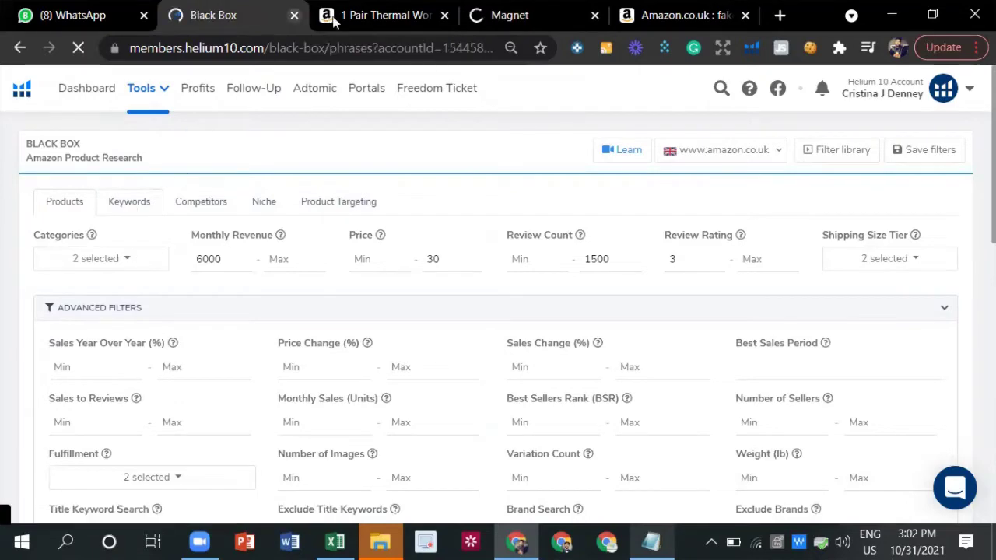
left_click(381, 15)
left_click(521, 19)
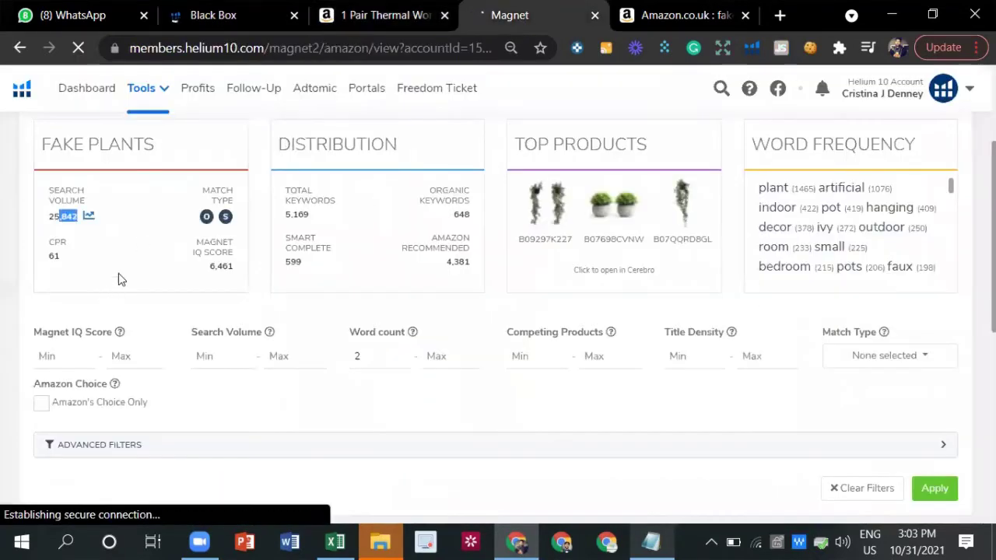
Check the Black Box keyword page, return to Magnet and highlight the "fake plants" search volume.
left_click(251, 19)
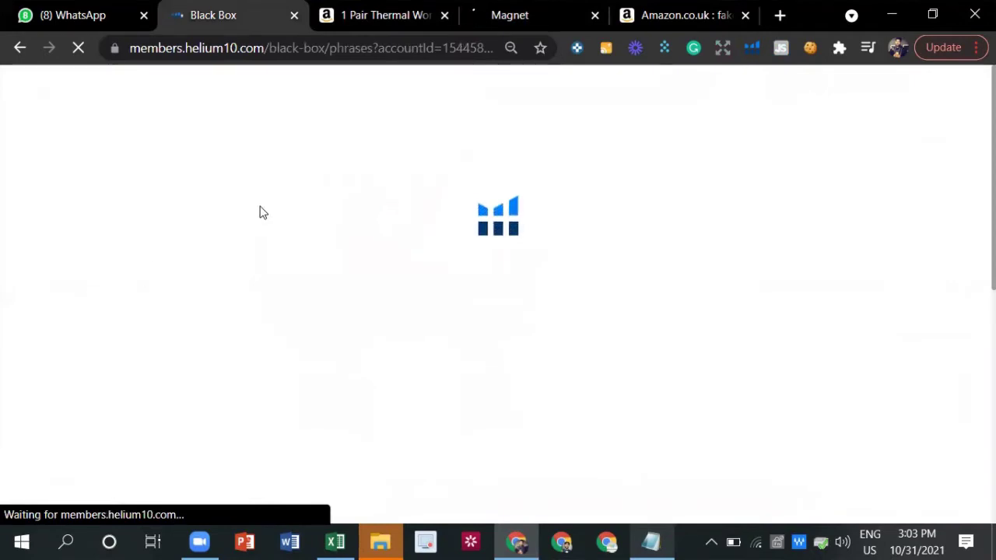
left_click(507, 20)
left_click_drag(53, 216, 78, 217)
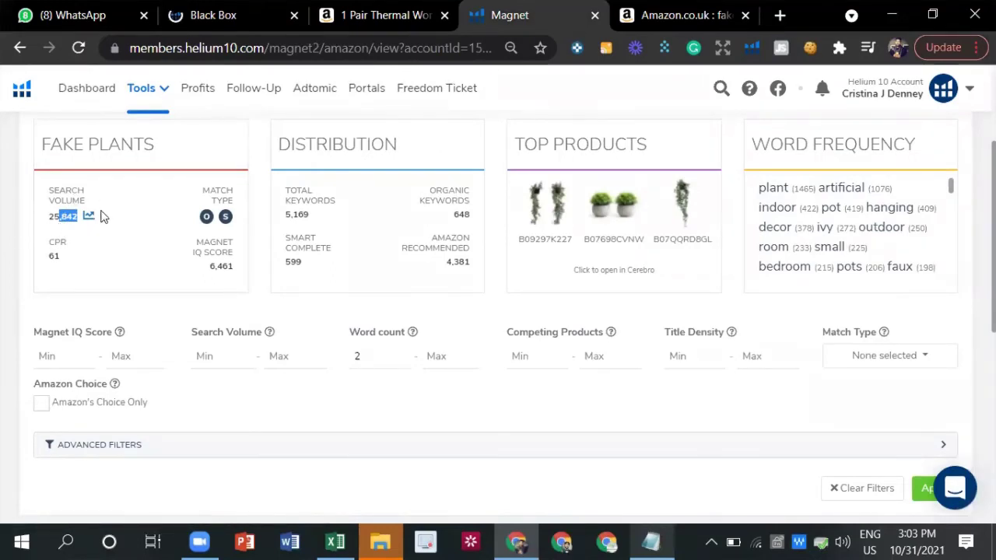
Close the thermal work glove product page and review the categories and advanced filters of the Black Box keyword search.
left_click(393, 15)
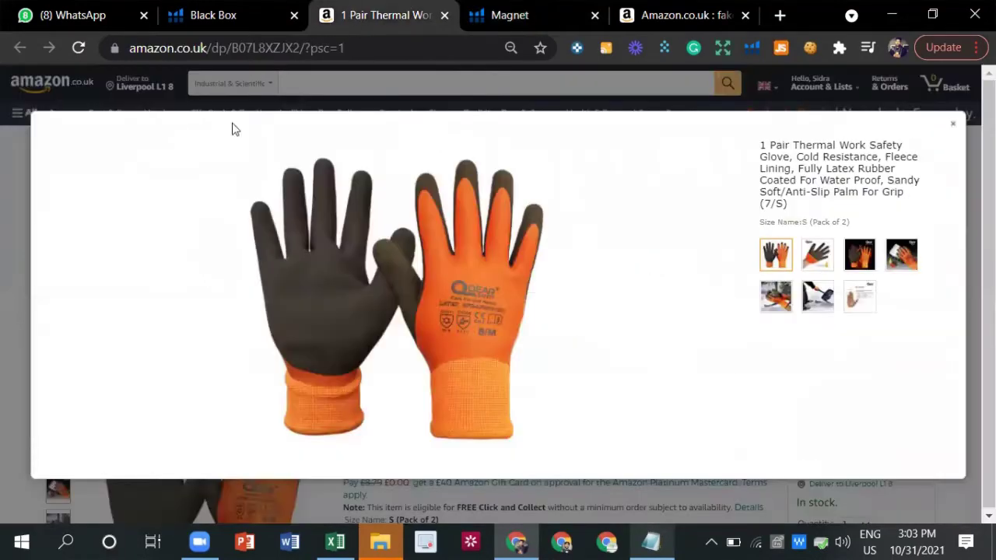
left_click(444, 15)
left_click(234, 14)
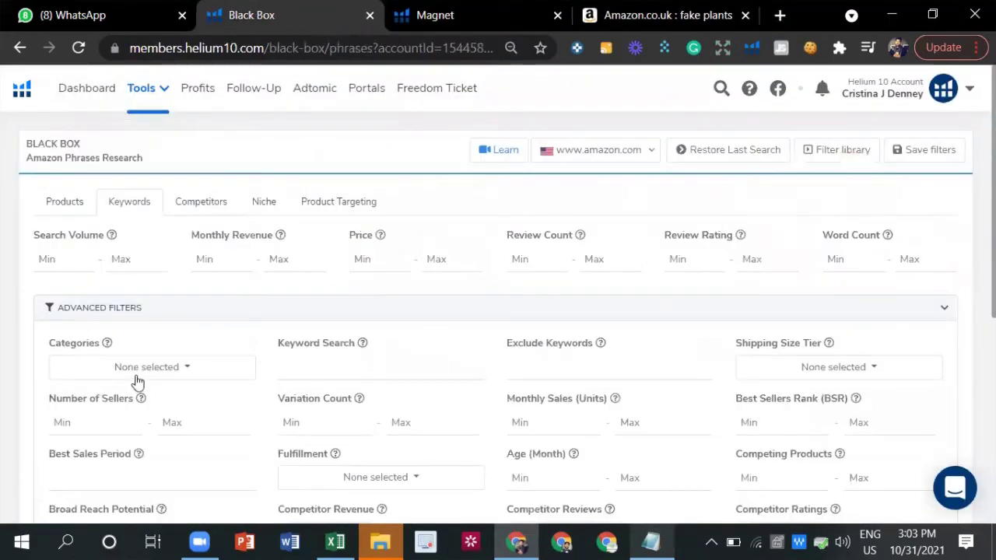
left_click(138, 371)
left_click(385, 158)
scroll(552, 394, "down", 4)
scroll(428, 418, "down", 1)
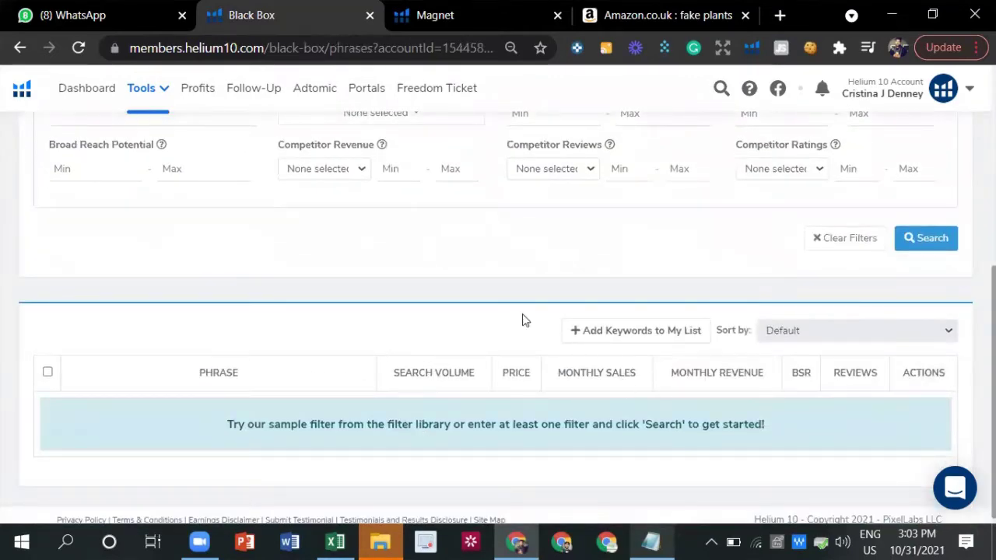
Return to the Magnet results, examine the "fake plants" search volume and clear the text selection.
left_click(467, 20)
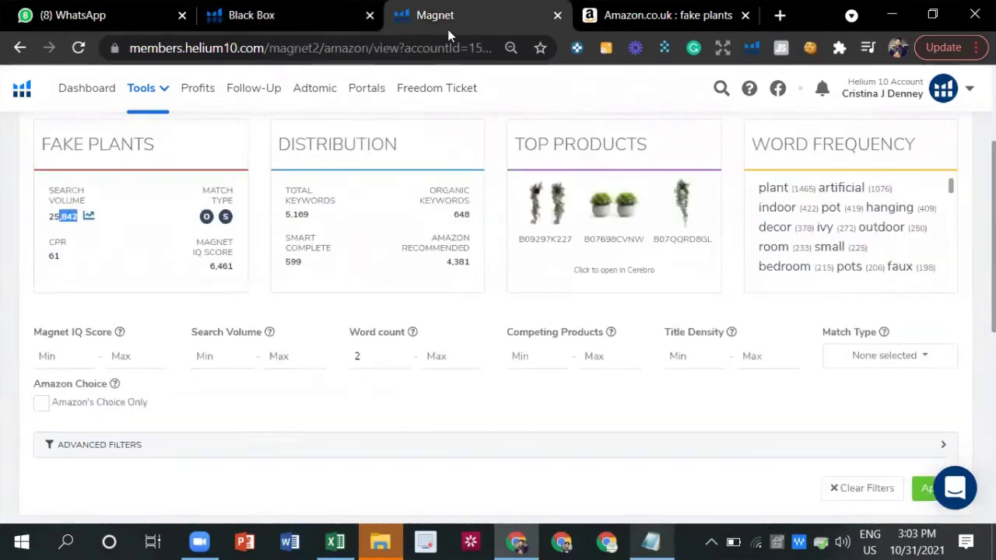
left_click_drag(82, 217, 59, 216)
left_click(113, 258)
Open Snipping Tool and capture the "fake plants" card with its search volume, CPR and Magnet IQ score.
left_click(65, 542)
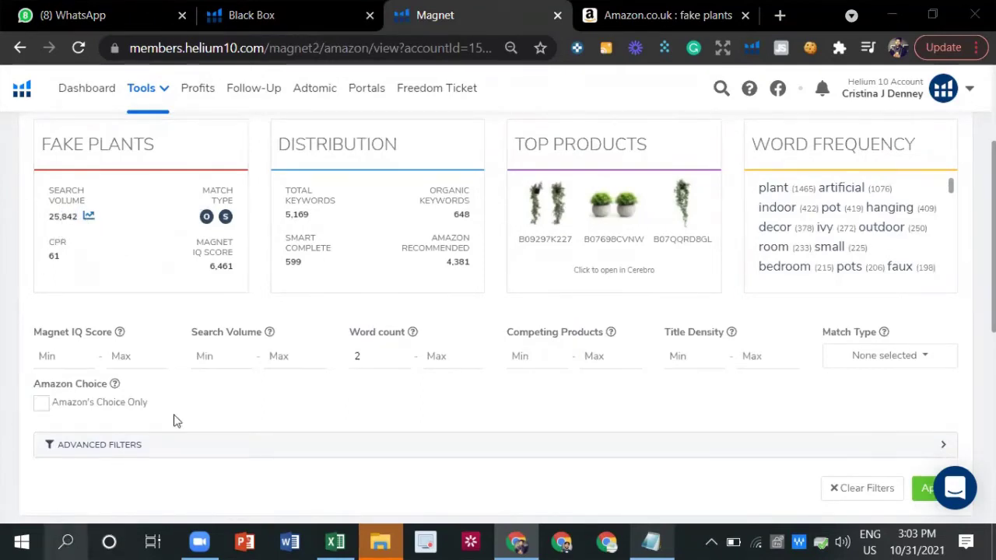
left_click(232, 156)
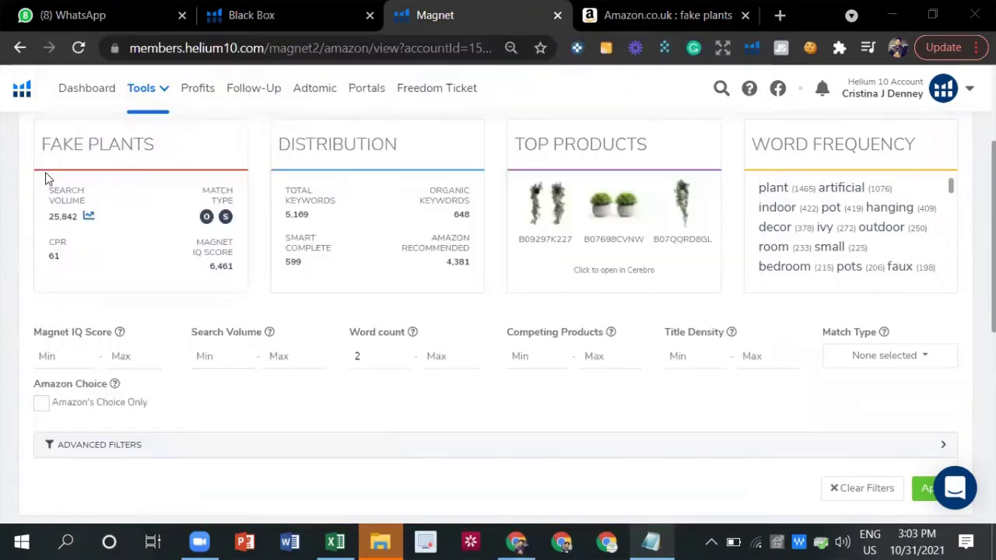
left_click(58, 160)
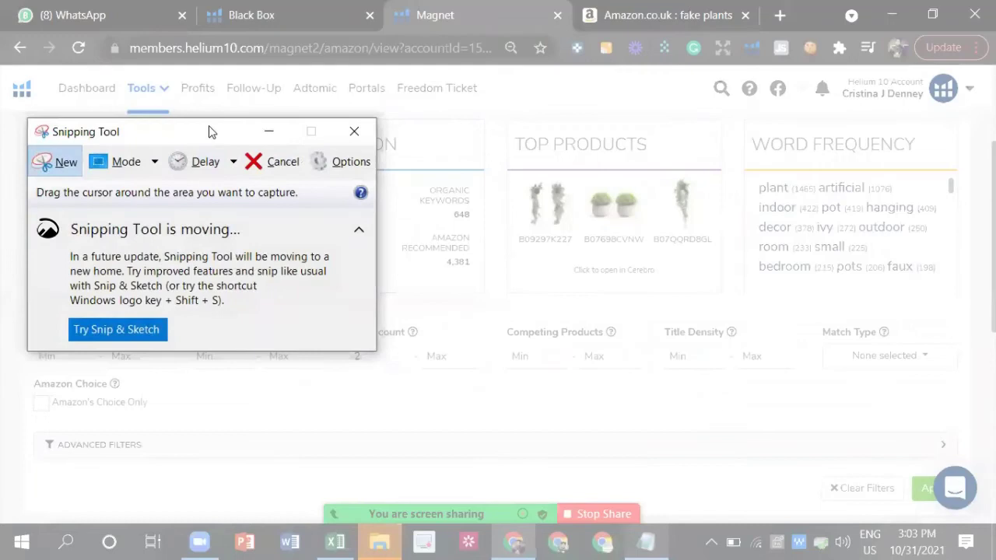
left_click(66, 168)
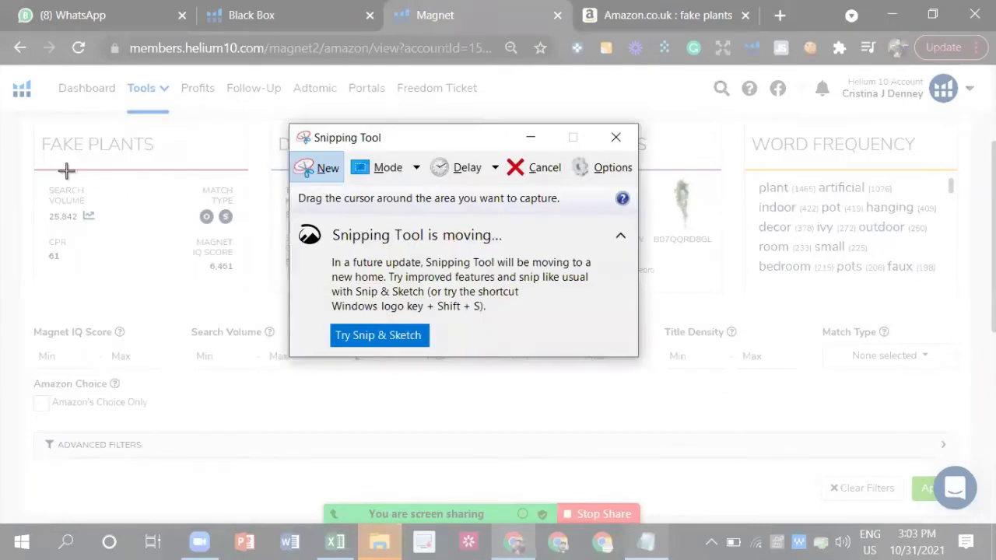
left_click_drag(35, 169, 244, 289)
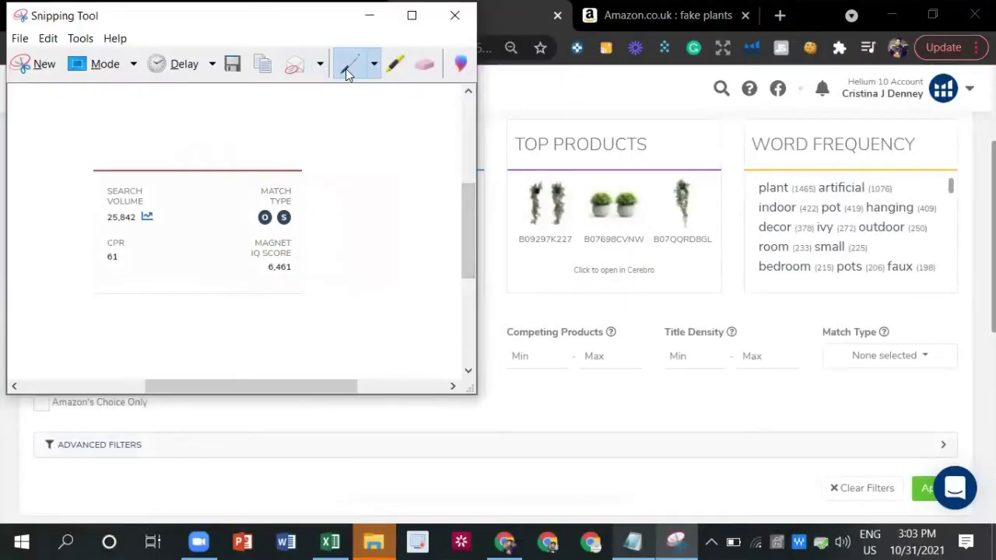
Mark the search volume on the snip with the blue pen and close Snipping Tool without saving.
left_click(374, 66)
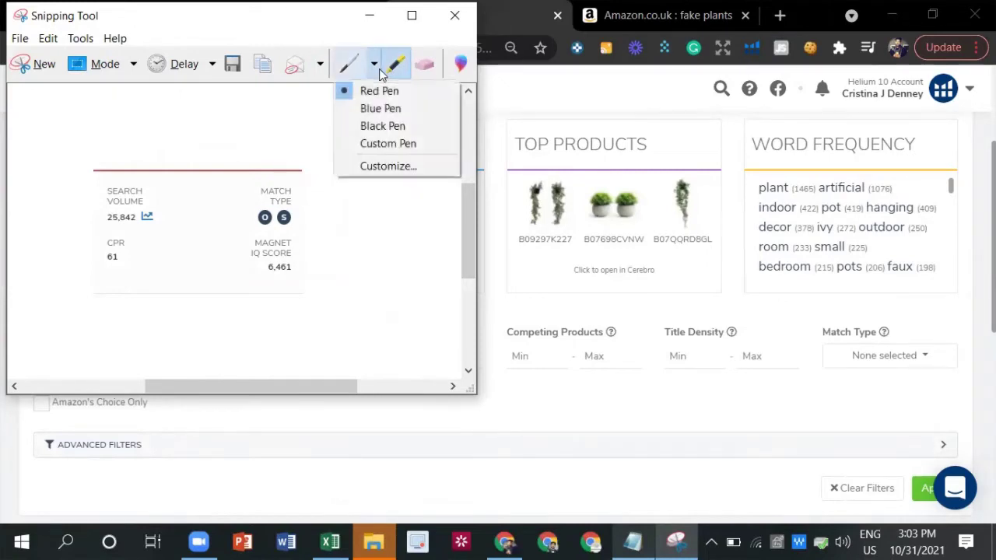
left_click(371, 110)
mouse_move(141, 222)
left_mouse_down()
mouse_move(125, 219)
mouse_move(144, 214)
mouse_move(121, 218)
mouse_move(134, 232)
left_mouse_up()
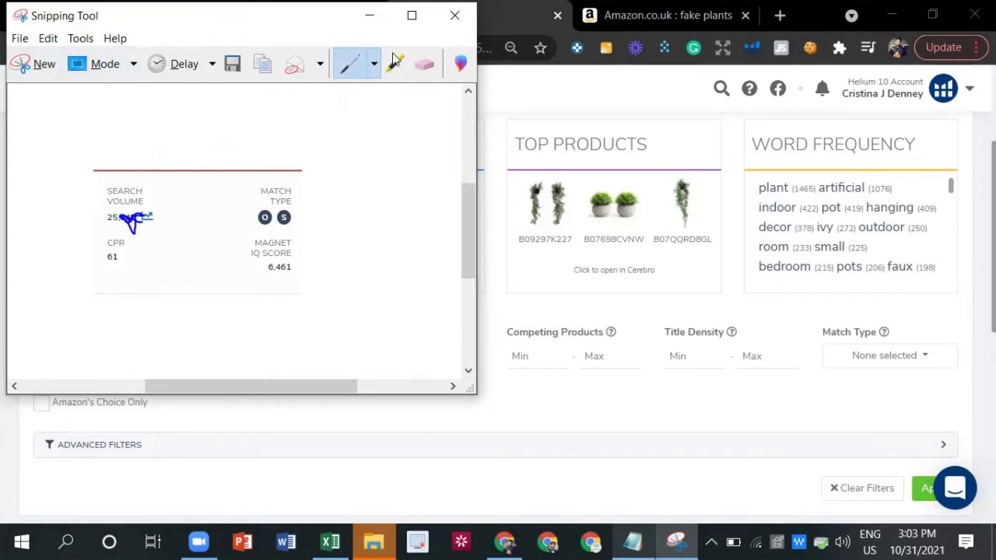
left_click(454, 15)
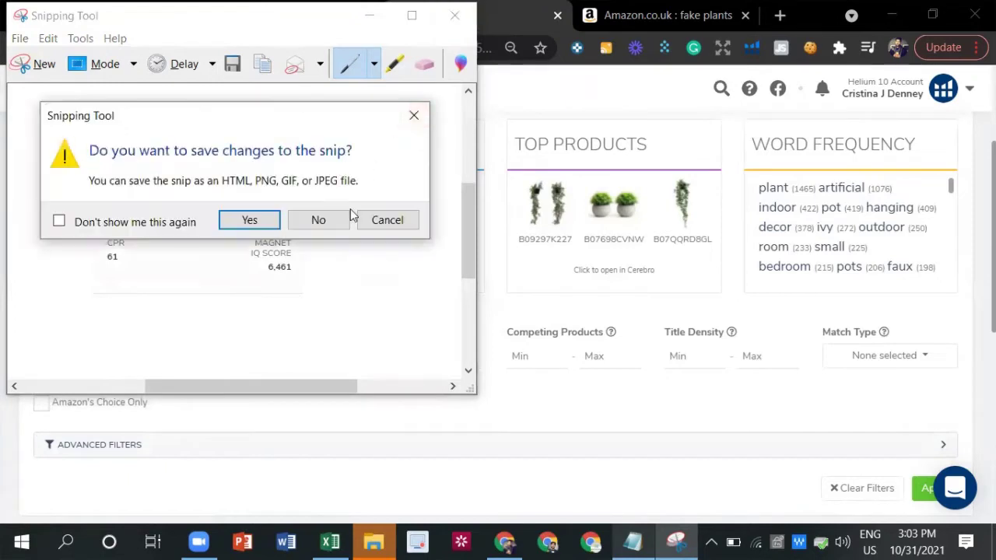
left_click(318, 220)
left_click(277, 14)
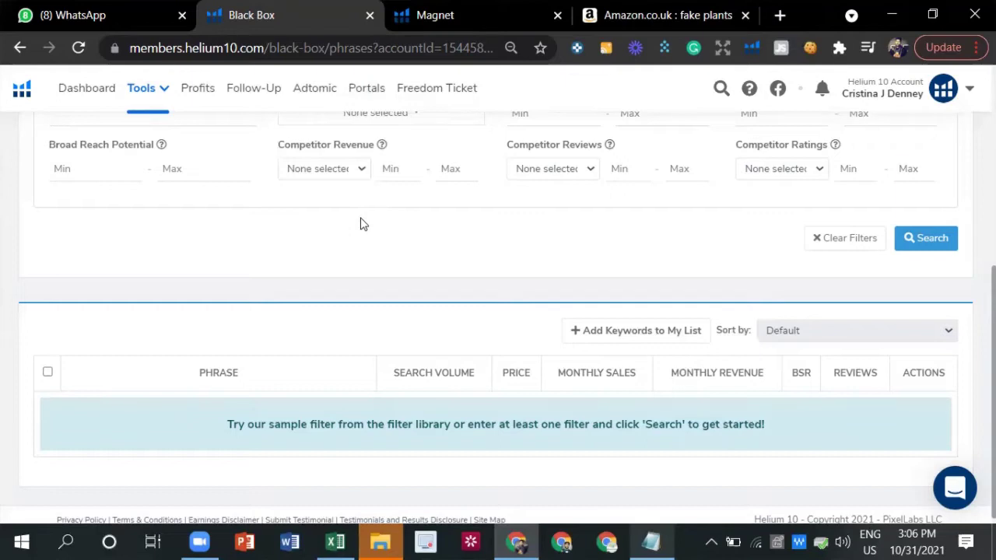
left_click(637, 16)
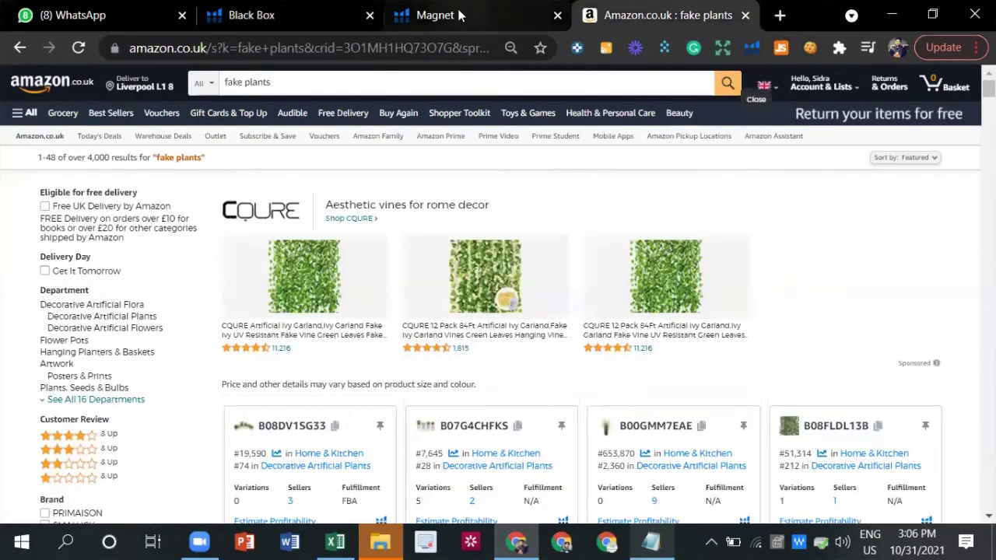
left_click(491, 15)
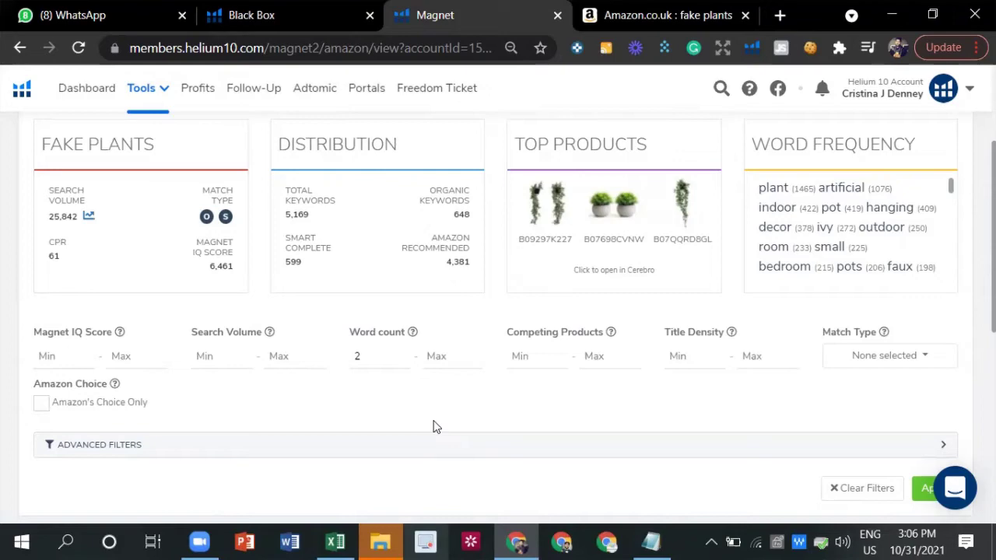
left_click(667, 14)
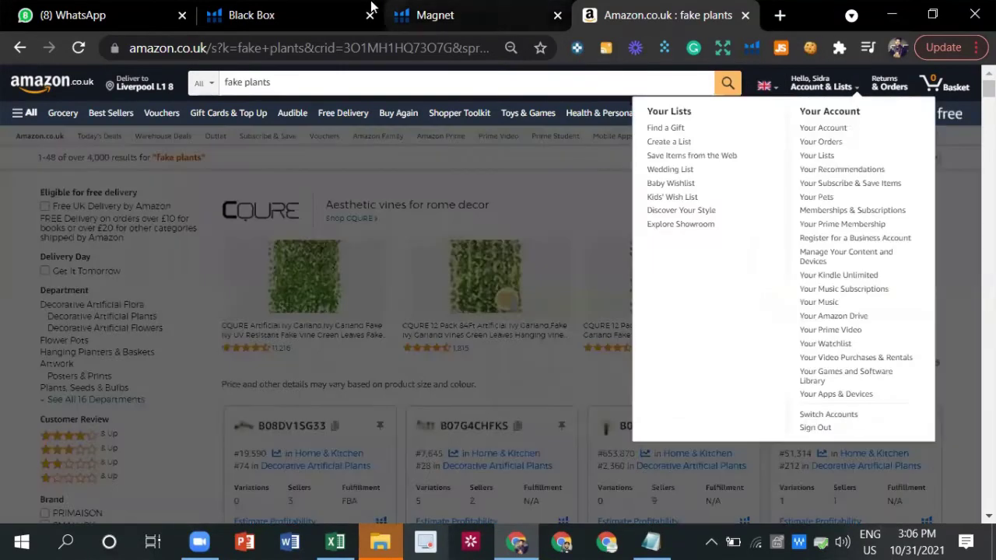
left_click(334, 15)
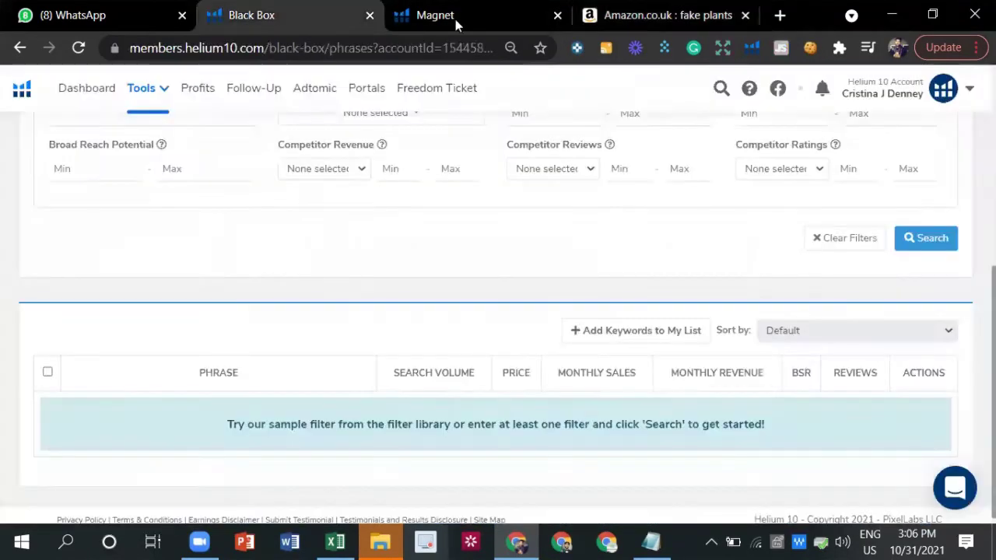
Return to Magnet, examine the all-time search volume history for "fake plants" and close the chart.
left_click(456, 19)
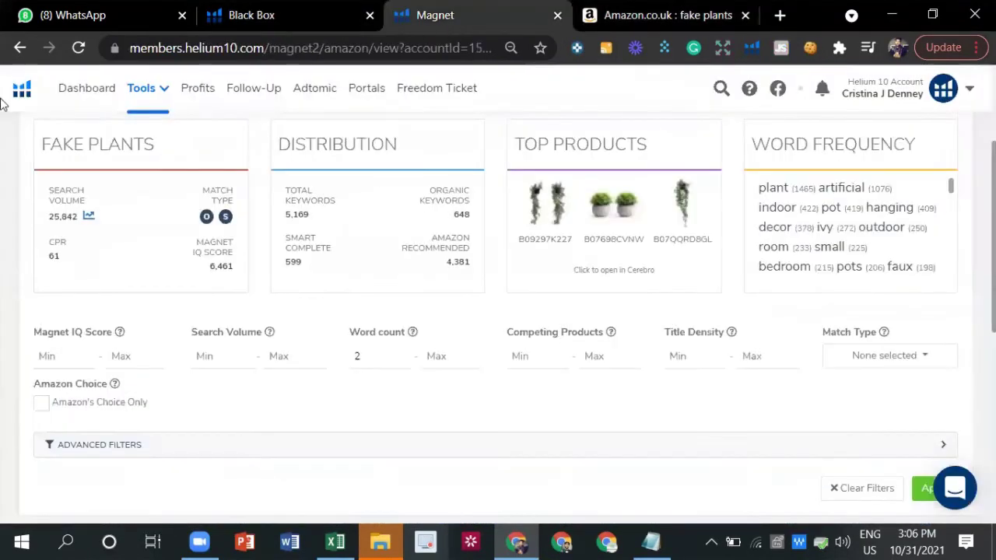
left_click(87, 217)
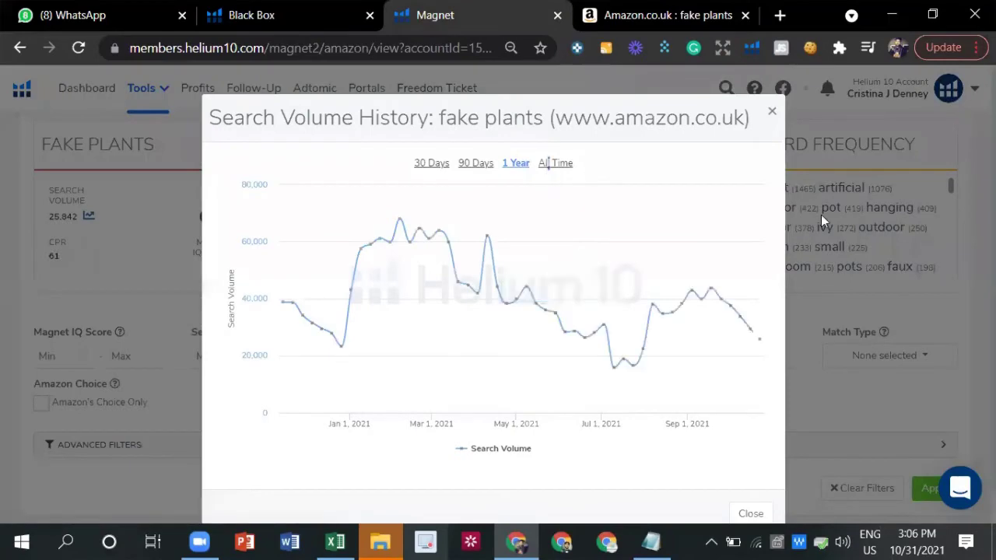
left_click(555, 162)
left_click(771, 112)
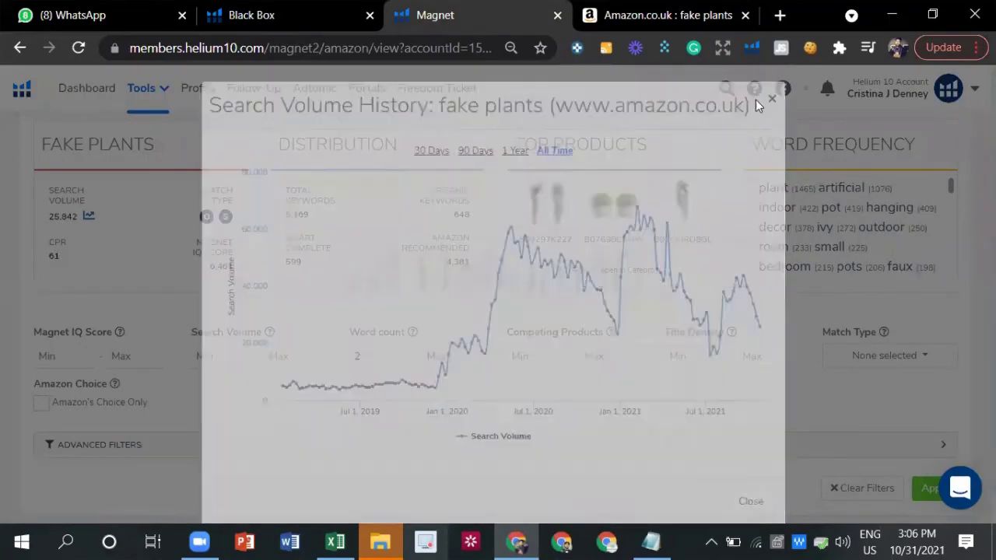
Return to the "fake plants" results on Amazon.co.uk and open the profit calculator in Market Intelligence.
left_click(698, 16)
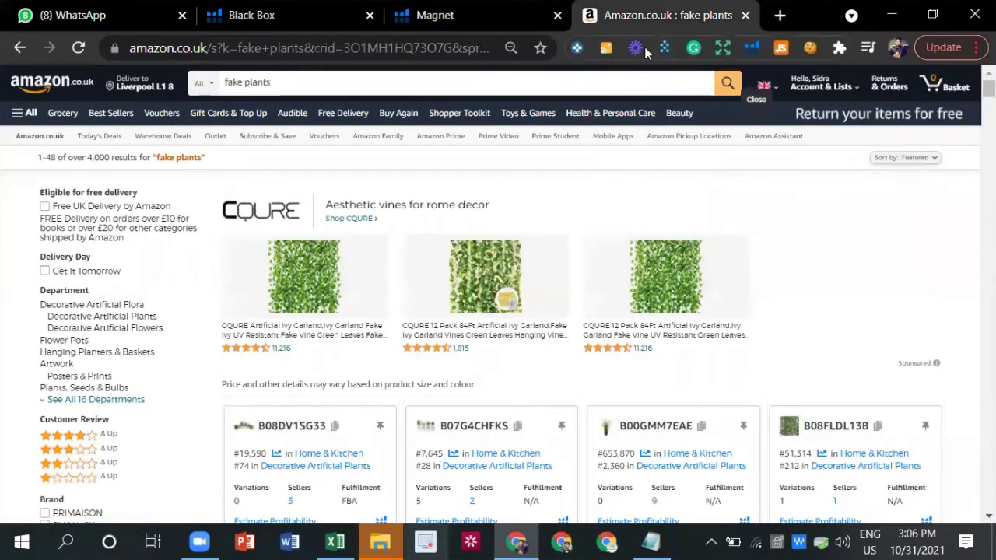
left_click(469, 7)
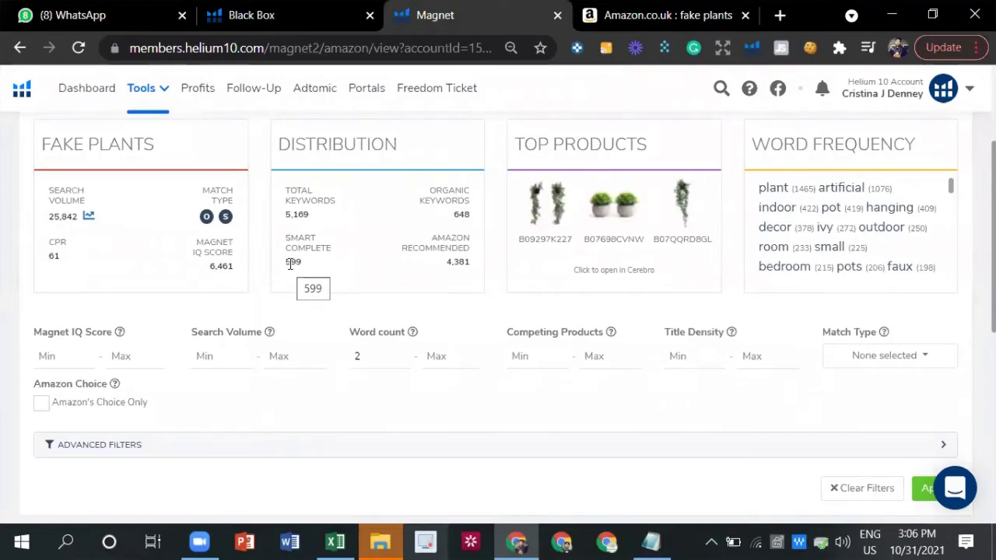
left_click(694, 19)
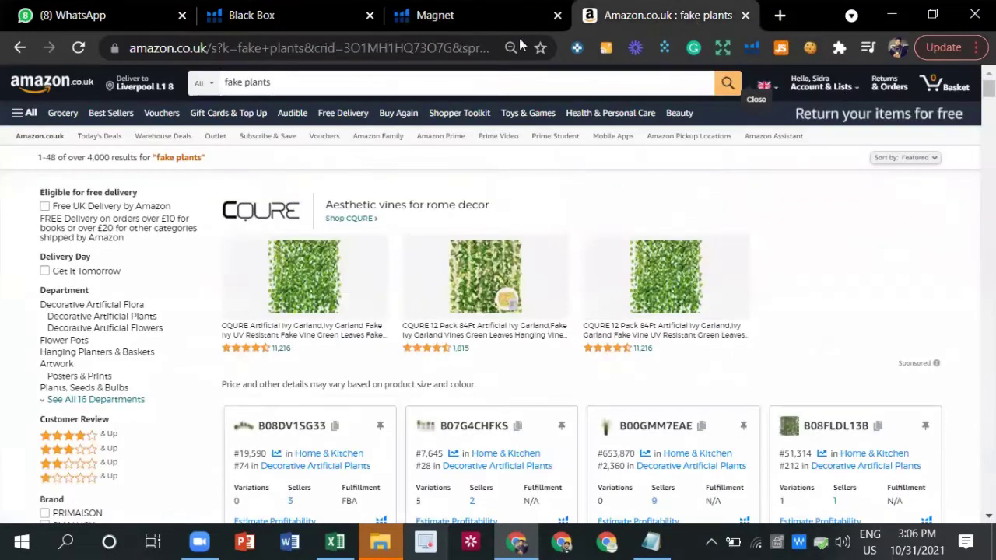
left_click(665, 51)
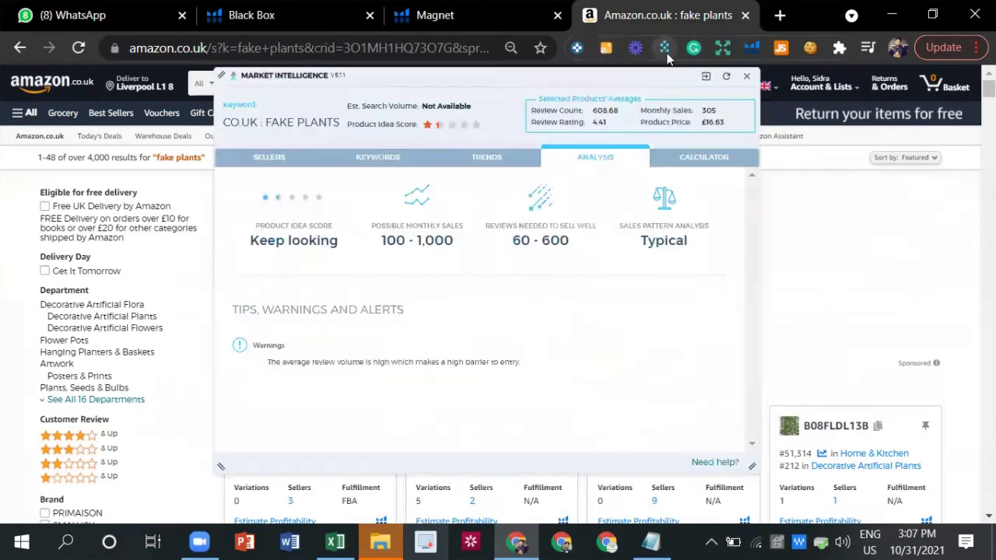
left_click(700, 159)
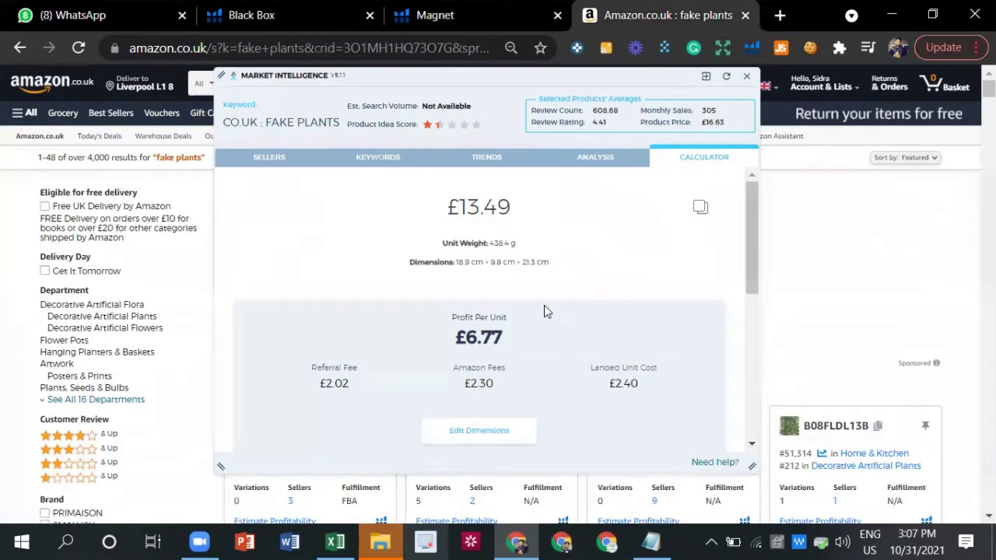
Review the product idea analysis and the sellers' prices, monthly sales and reviews for "fake plants", and close Market Intelligence.
left_click(597, 159)
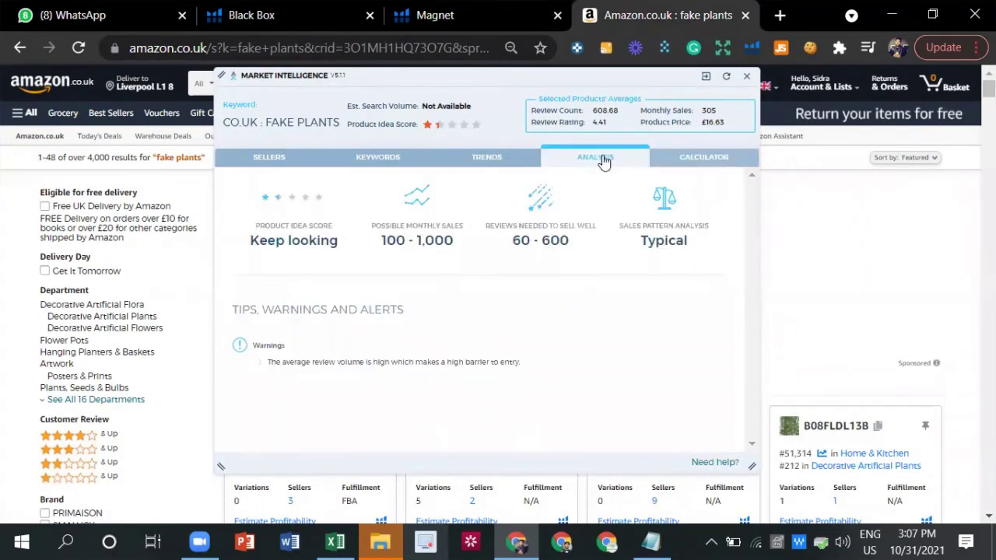
left_click(286, 164)
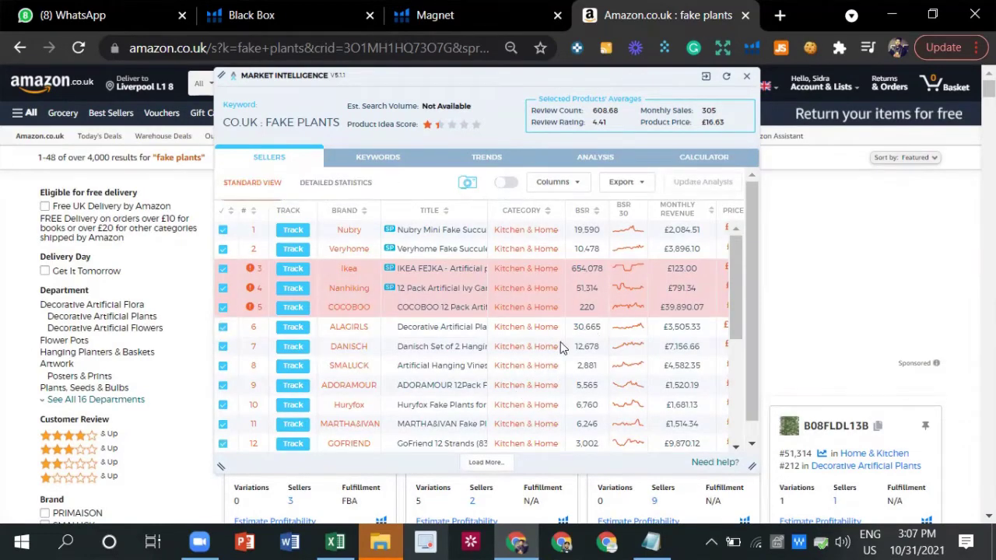
scroll(560, 342, "right", 5)
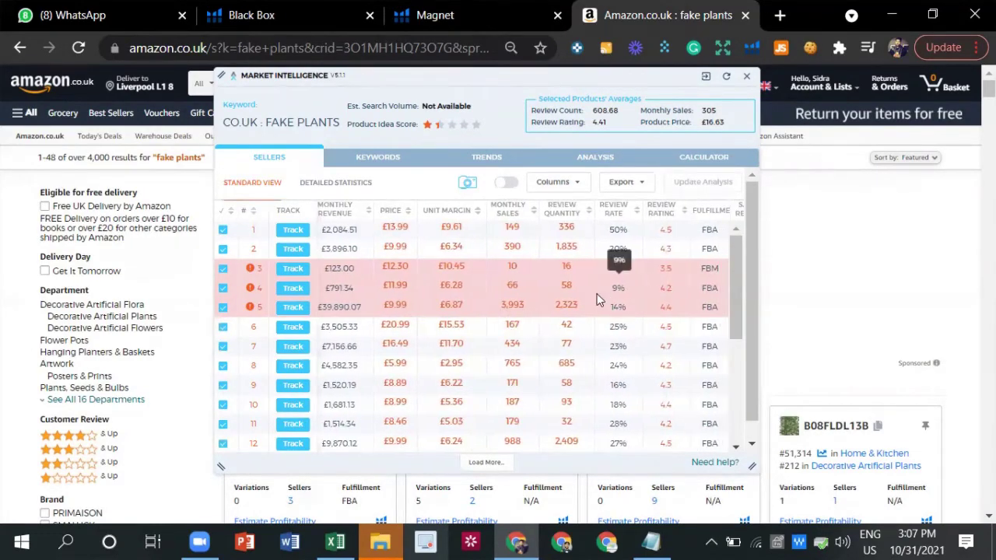
left_click(746, 78)
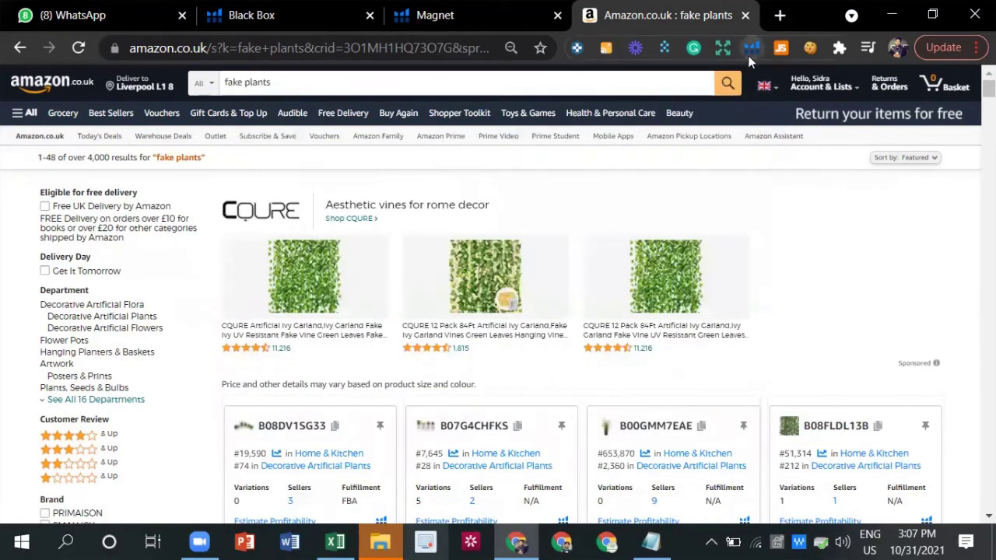
Try to run Helium 10 Xray product research on the "fake plants" results and close its windows.
left_click(747, 55)
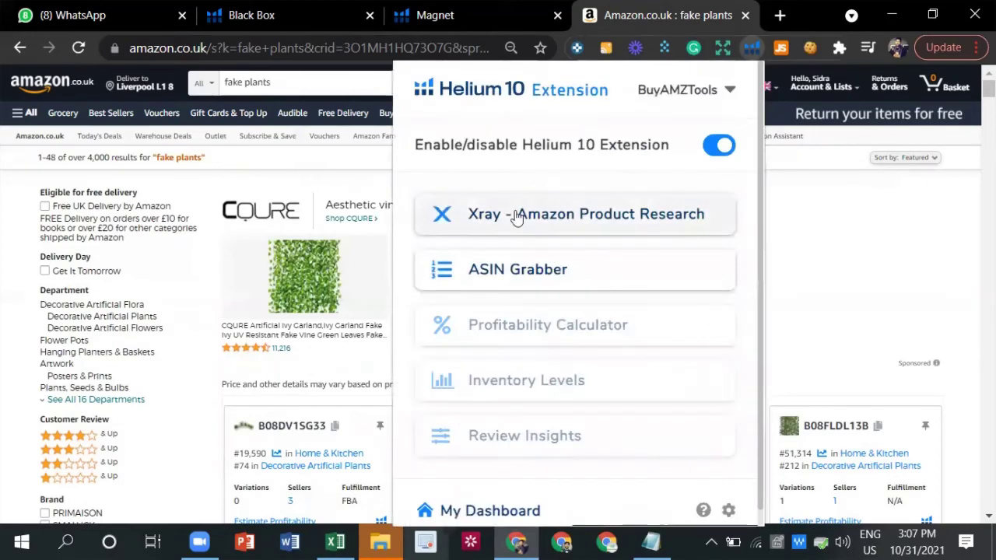
left_click(509, 216)
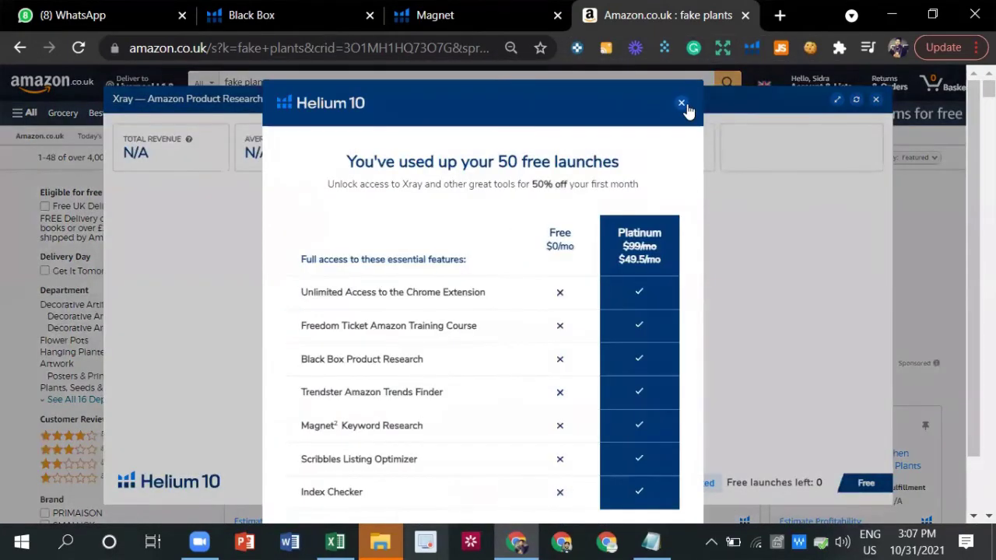
left_click(681, 103)
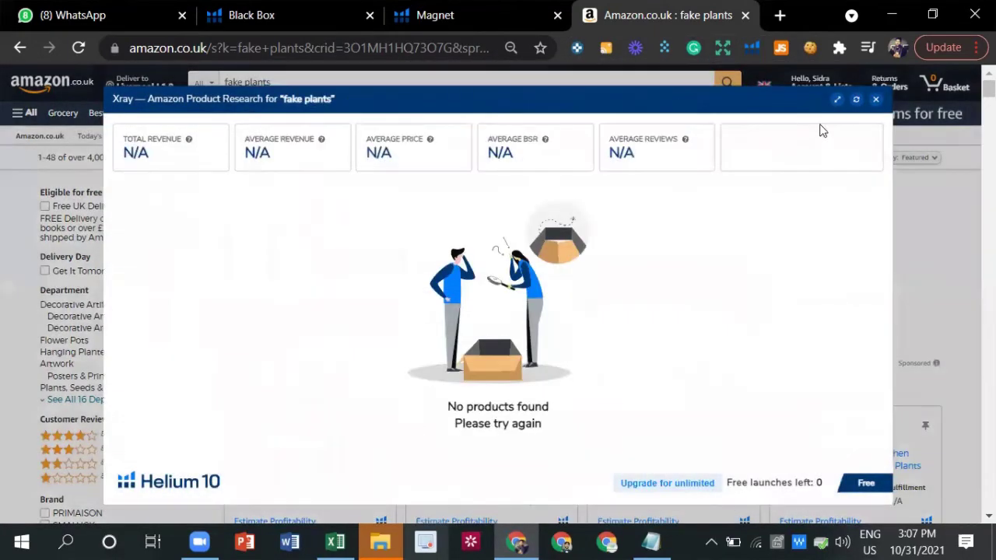
left_click(875, 101)
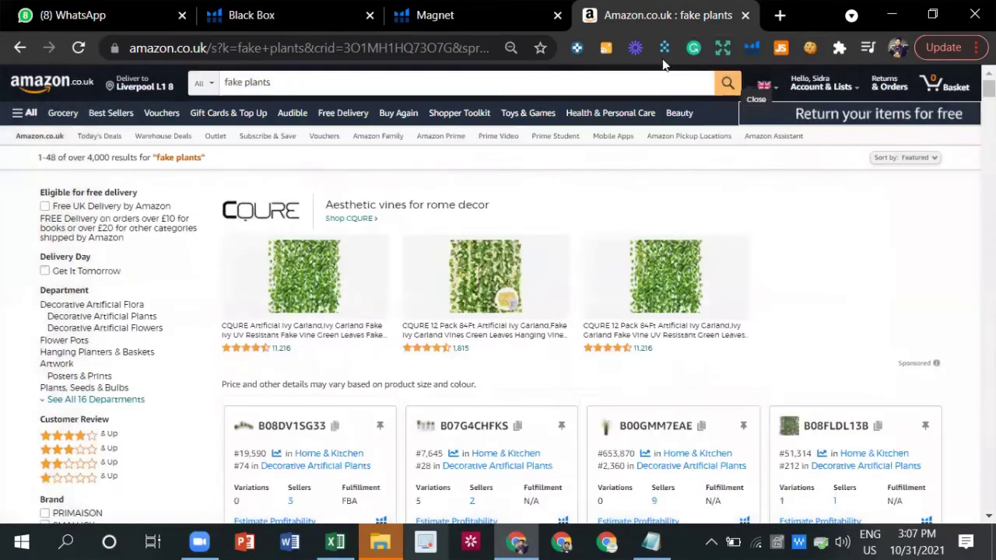
Switch the Helium 10 extension to the other available account and launch Xray product research for "fake plants".
left_click(751, 52)
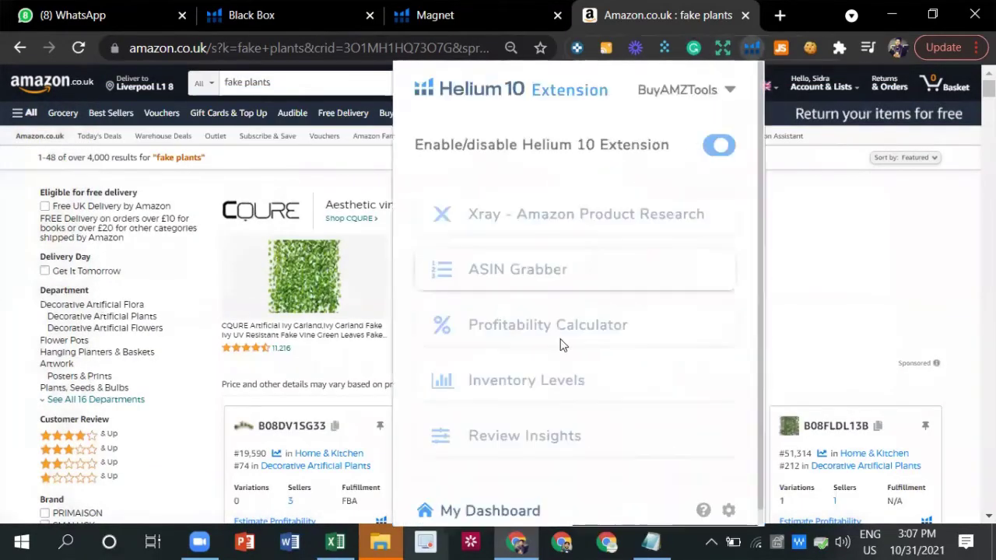
left_click(729, 92)
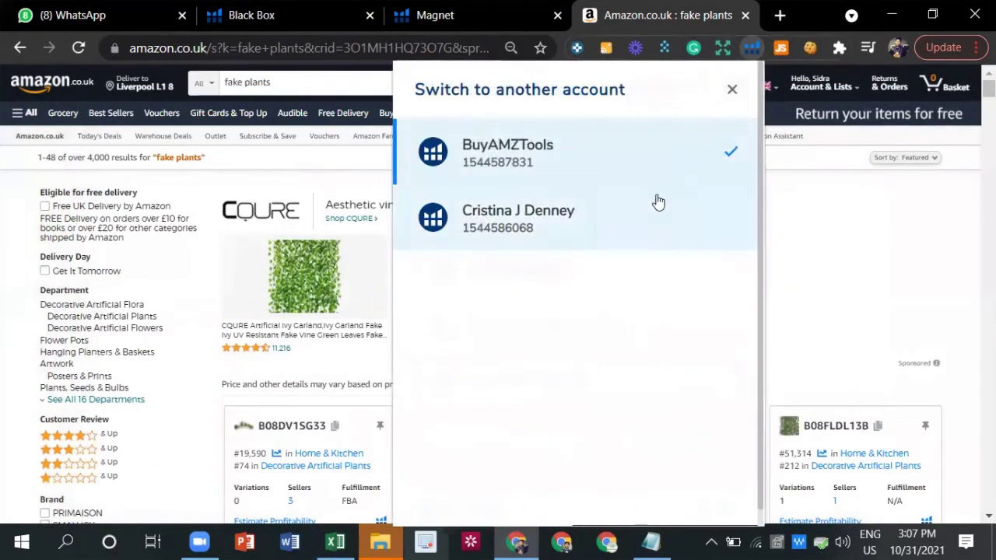
left_click(657, 201)
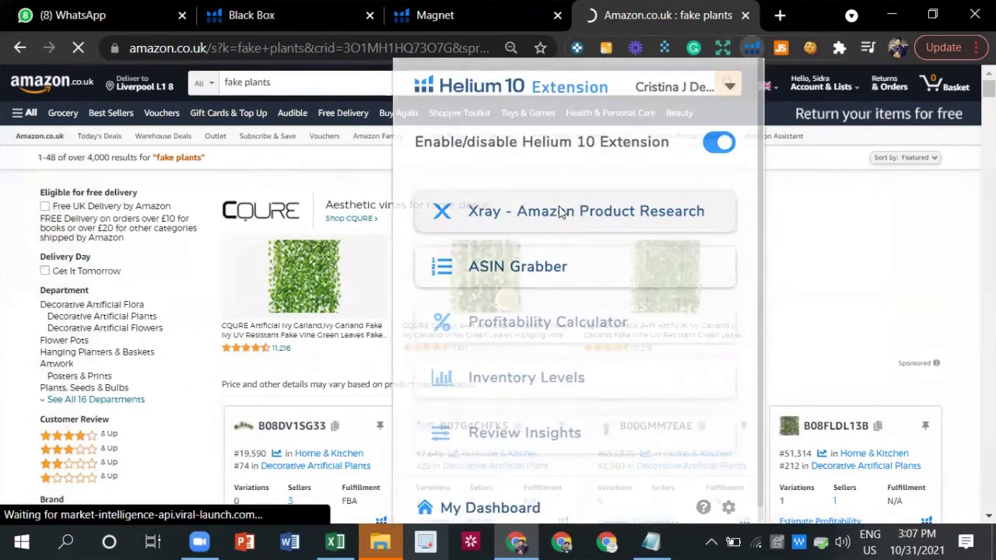
left_click(559, 215)
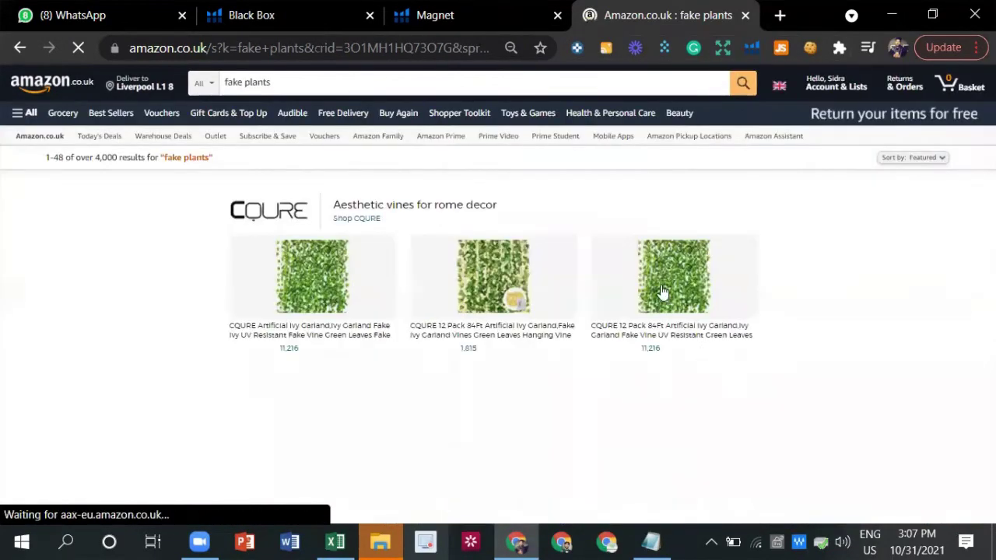